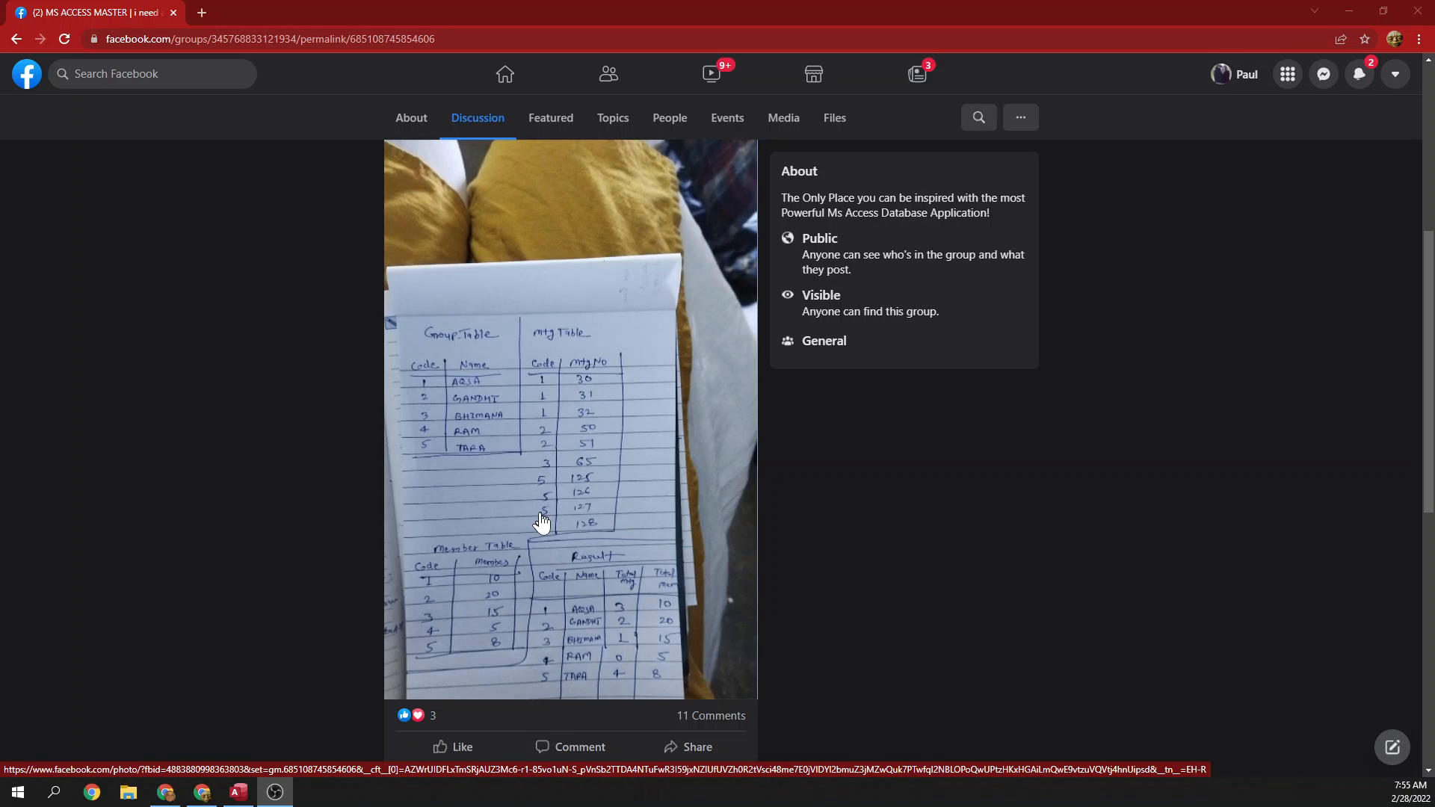
Switch to the Access database and close the open query, saving its design under a new name beginning with v_Out
{"action": "scroll", "coordinate": [542, 522], "scroll_direction": "up", "scroll_amount": 1}
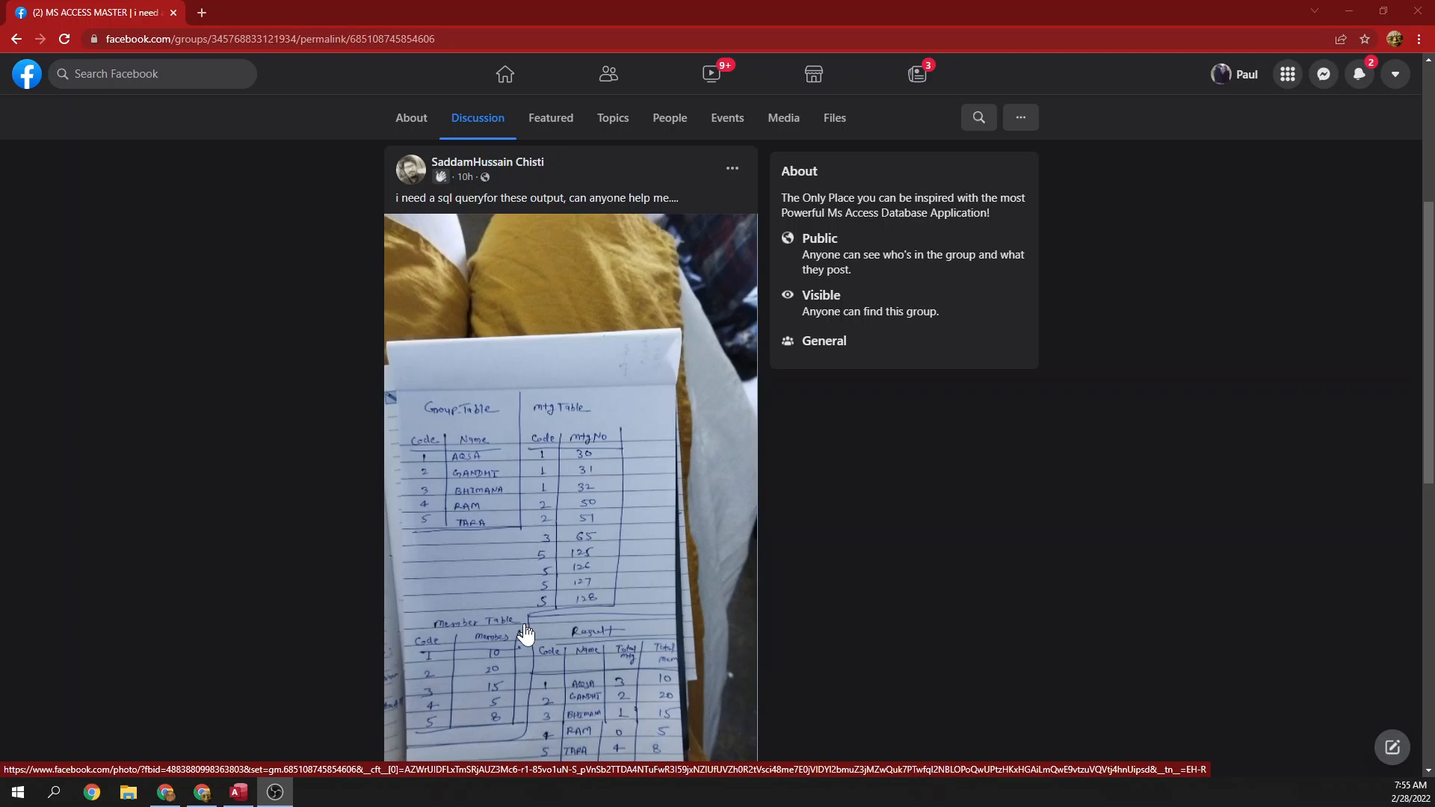
{"action": "scroll", "coordinate": [525, 633], "scroll_direction": "down", "scroll_amount": 2}
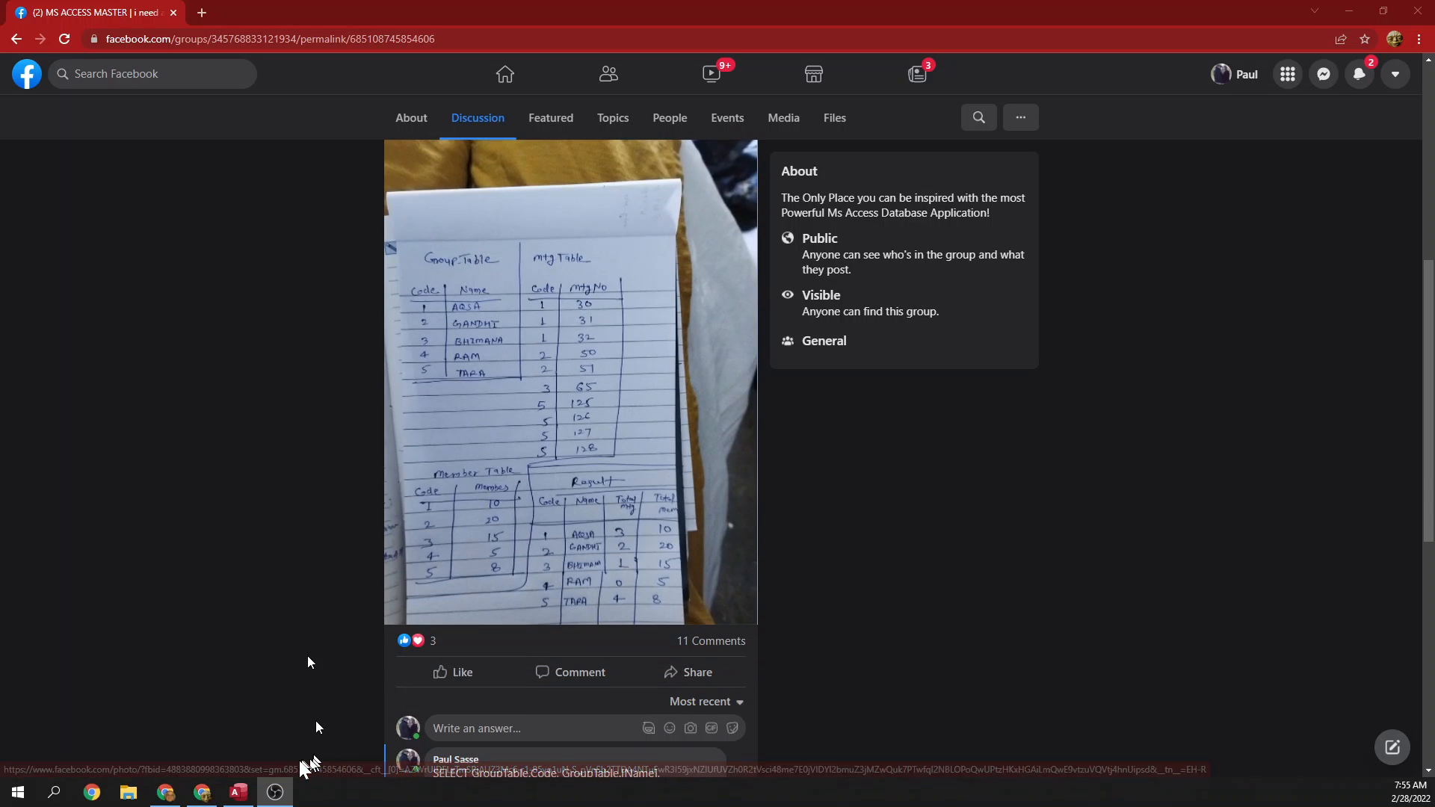
{"action": "left_click", "coordinate": [239, 792]}
{"action": "left_click", "coordinate": [58, 185]}
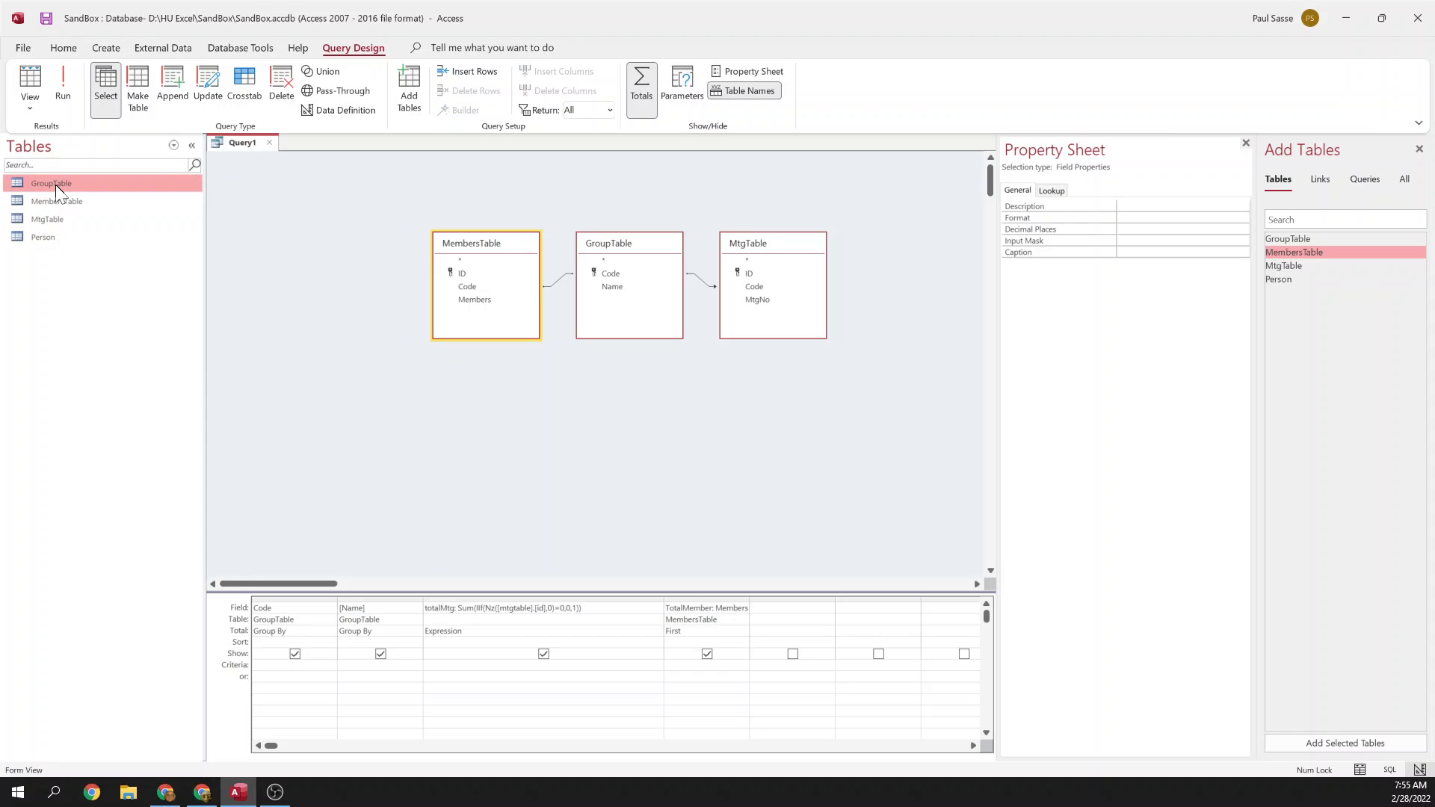
{"action": "left_click", "coordinate": [269, 142]}
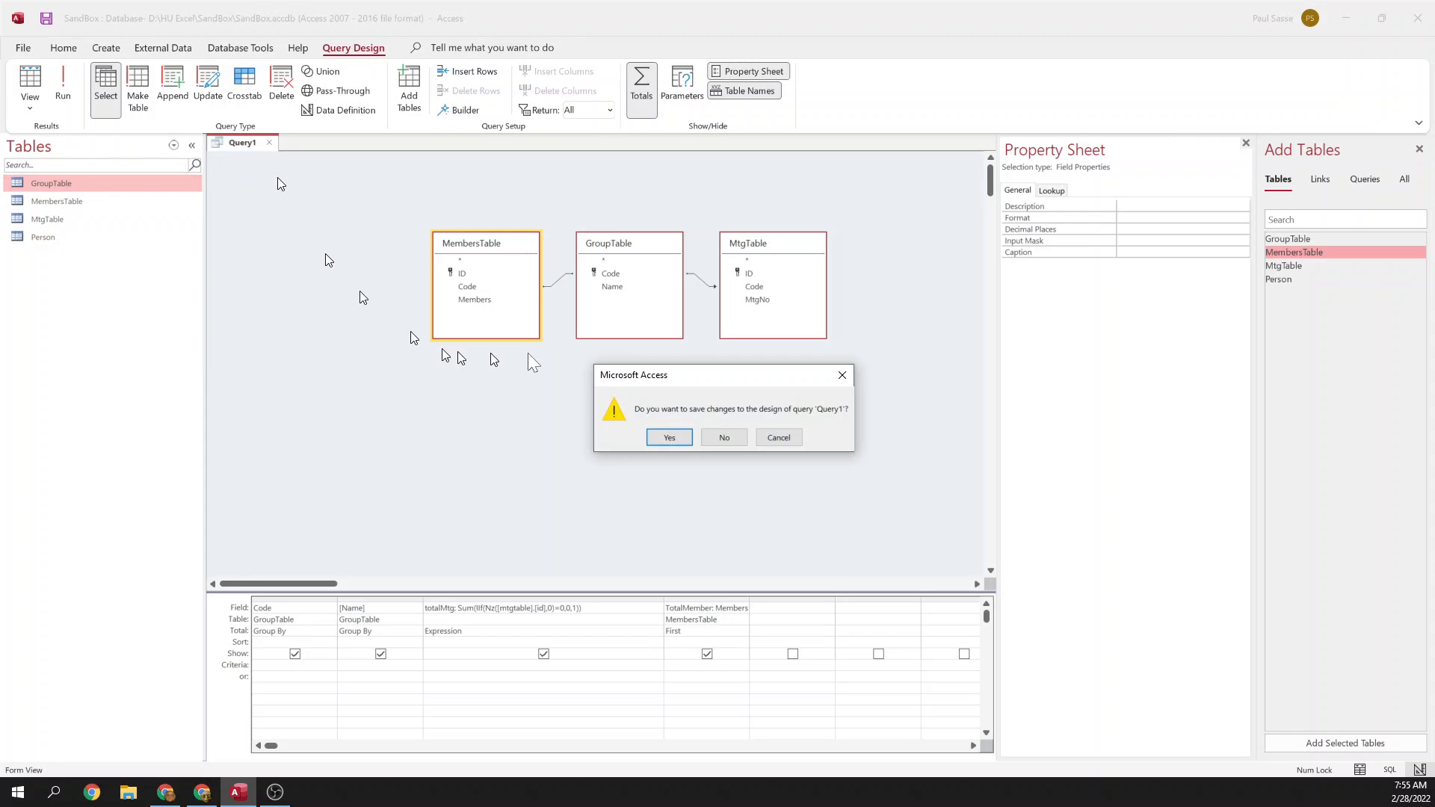
{"action": "left_click", "coordinate": [672, 437]}
{"action": "type", "text": "V"}
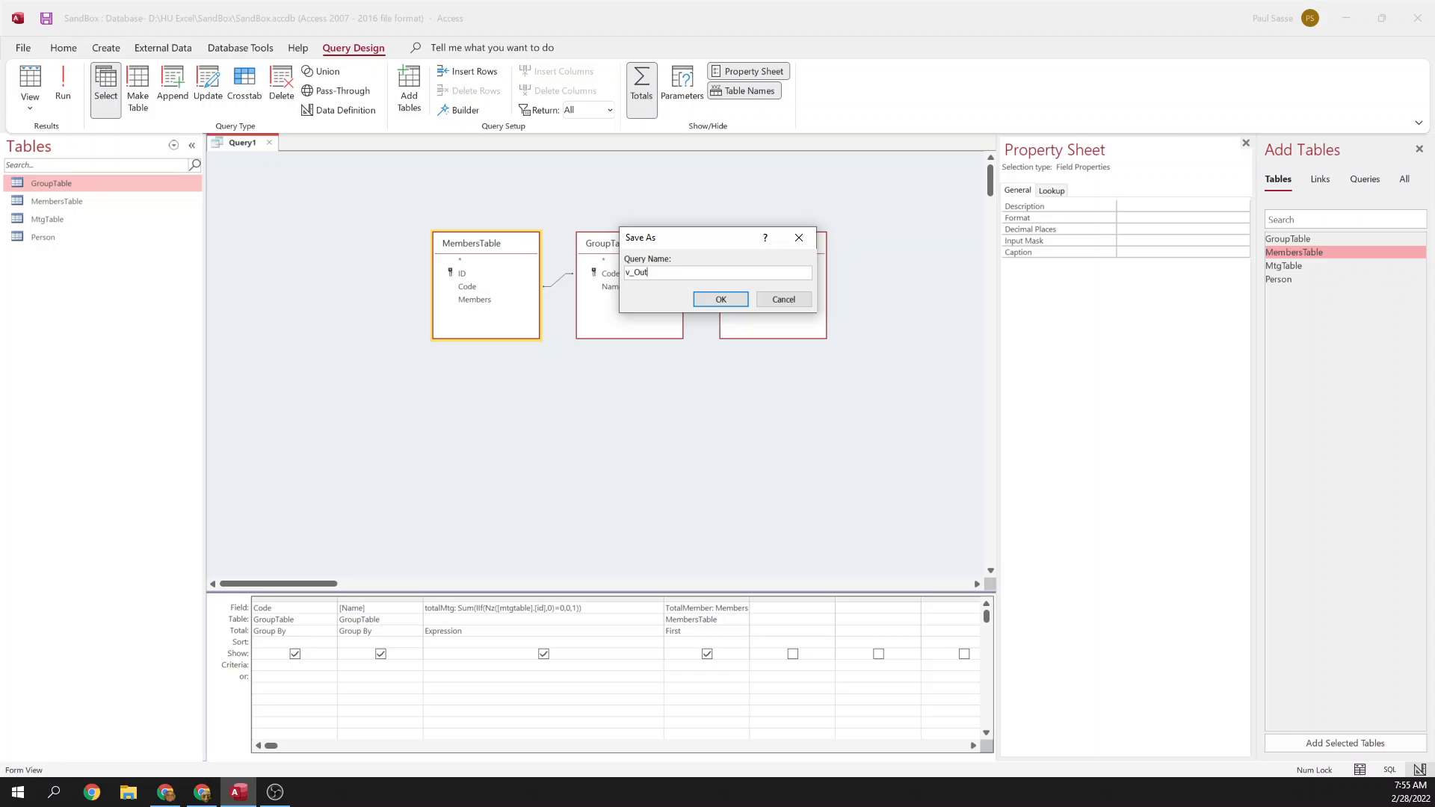
{"action": "type", "text": "_Resul"}
{"action": "key", "text": "Return"}
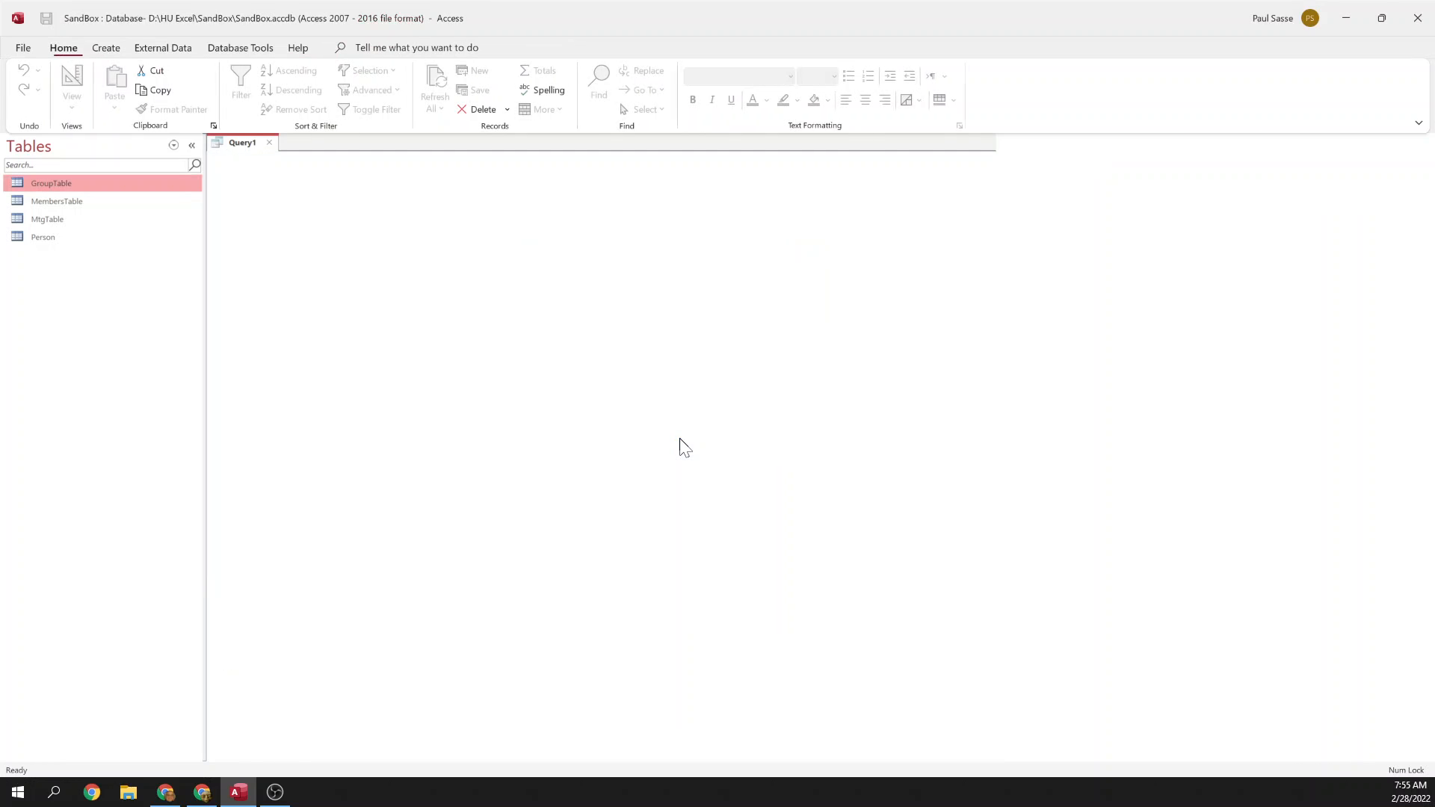
Open GroupTable and compare its Code and Name columns with the handwritten Group Table in the Facebook post
{"action": "right_click", "coordinate": [104, 185]}
{"action": "left_click", "coordinate": [132, 198]}
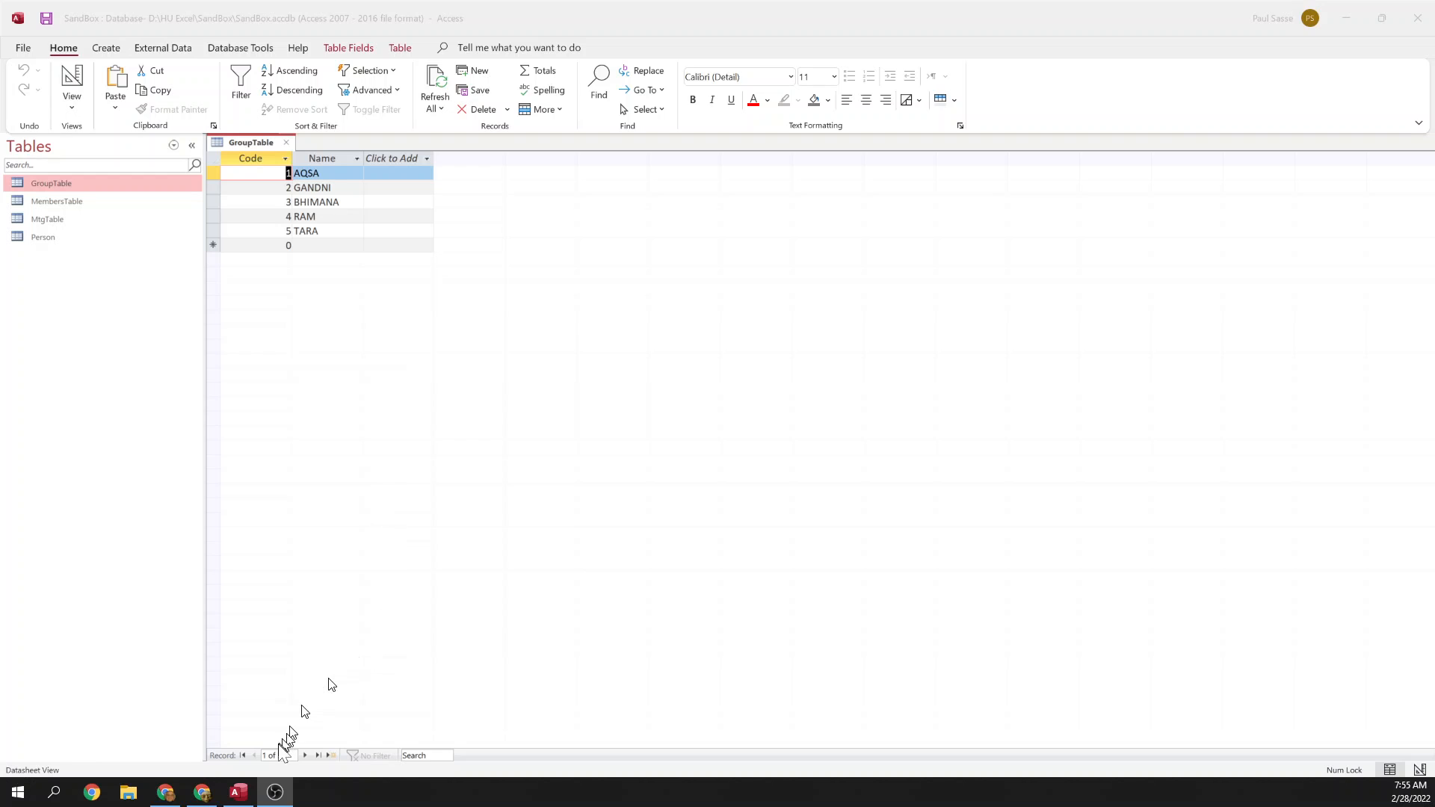
{"action": "left_click", "coordinate": [201, 790]}
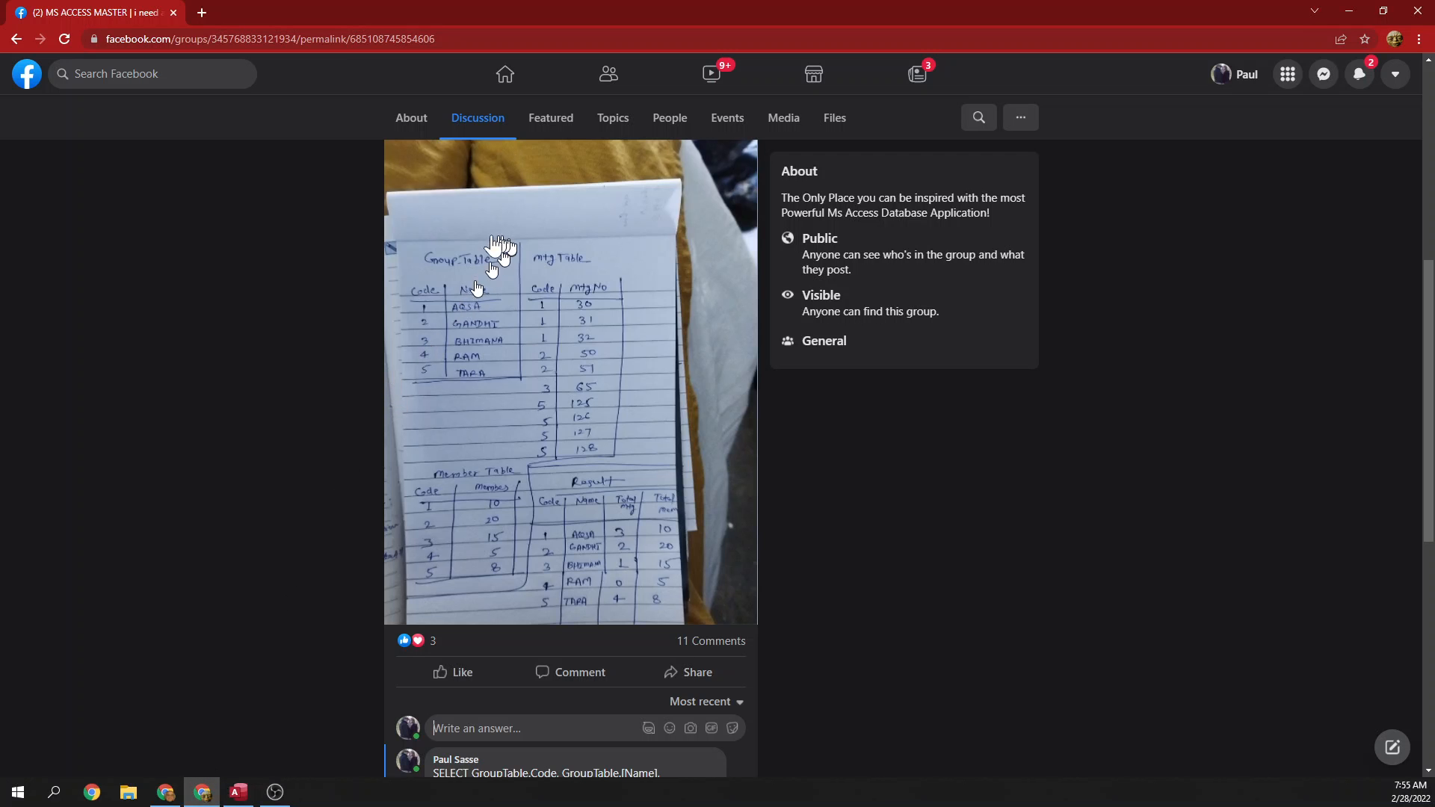
{"action": "left_click", "coordinate": [237, 792]}
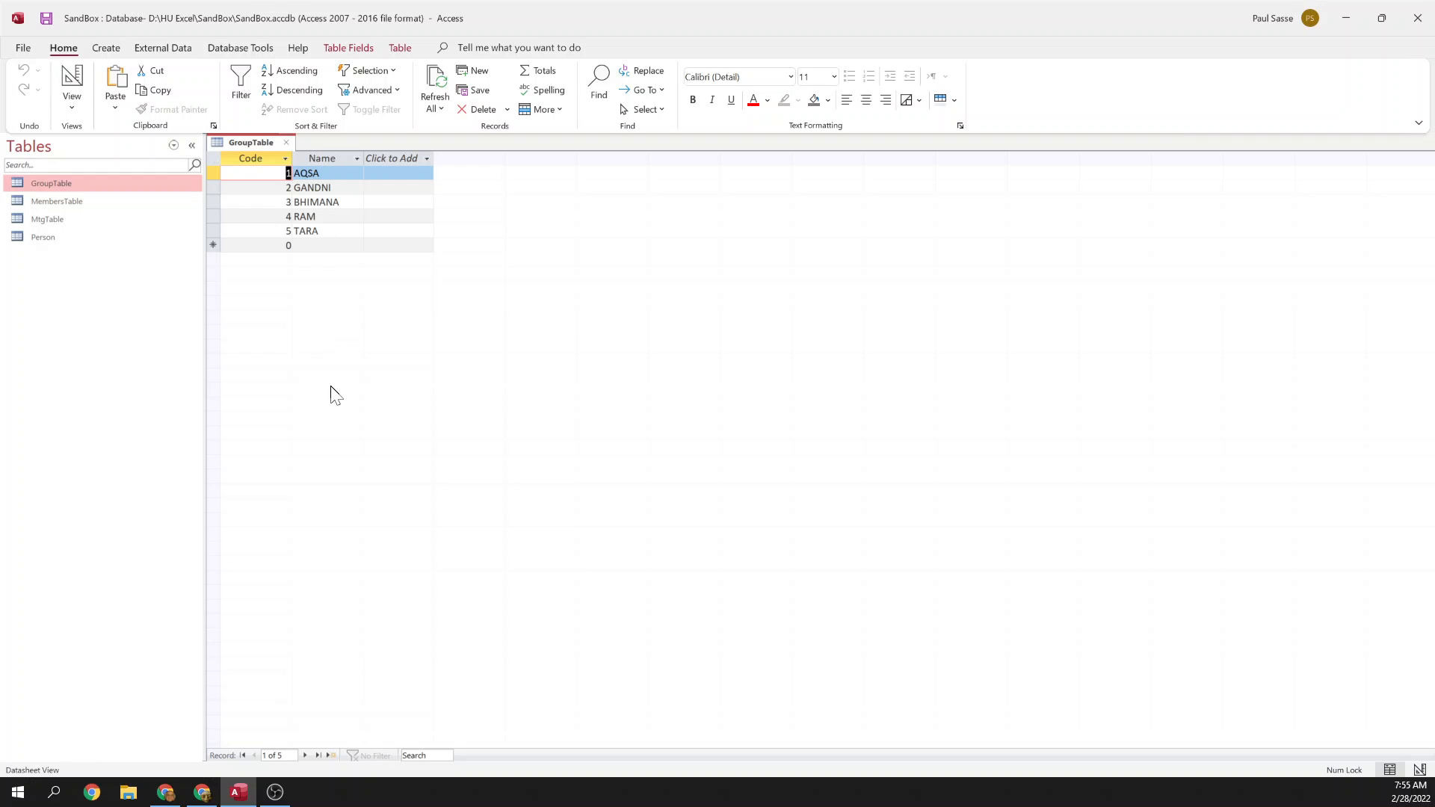
Open MembersTable and examine its ID, Code and Members columns against the handwritten Member Table in the Facebook post
{"action": "right_click", "coordinate": [56, 204]}
{"action": "left_click", "coordinate": [96, 219]}
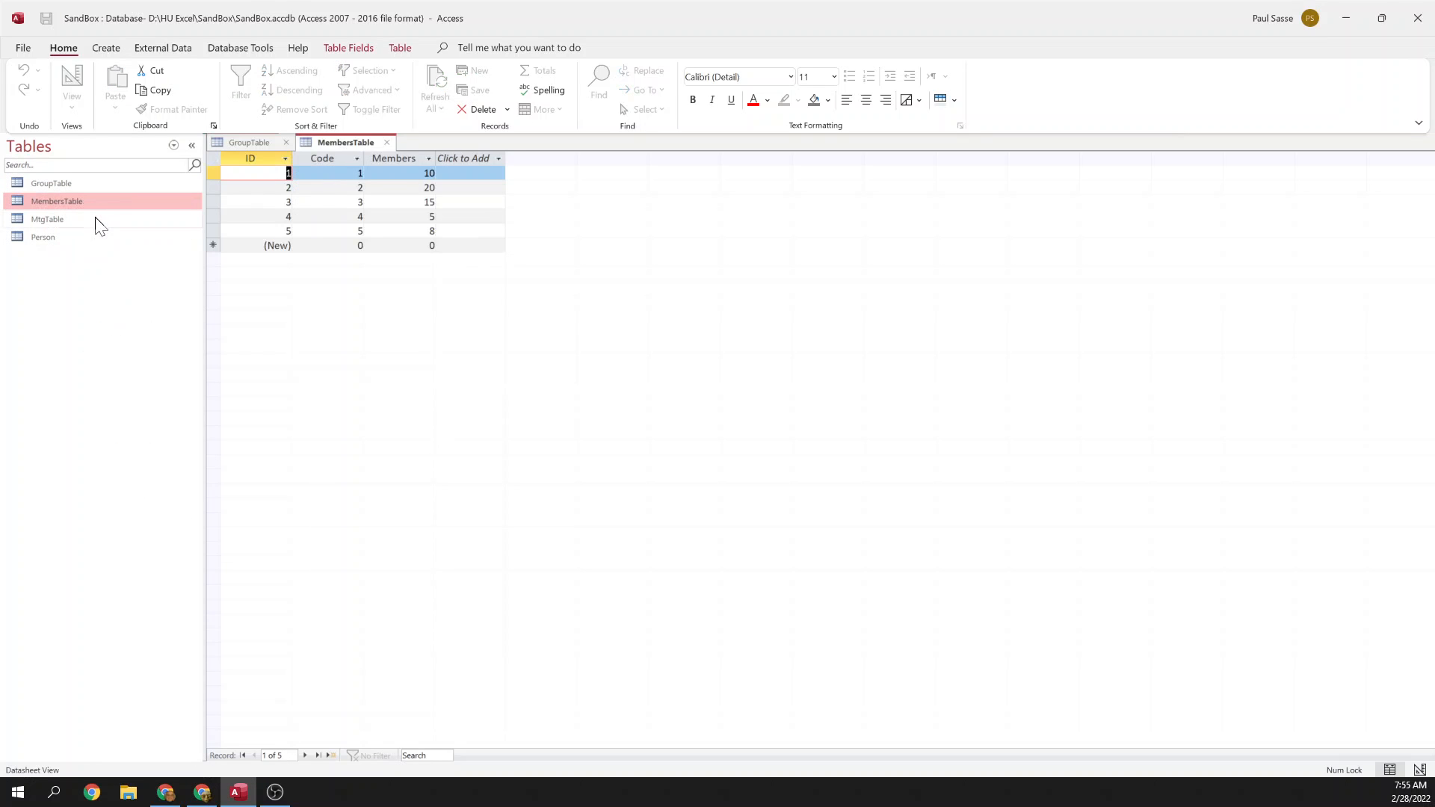
{"action": "left_click", "coordinate": [265, 154]}
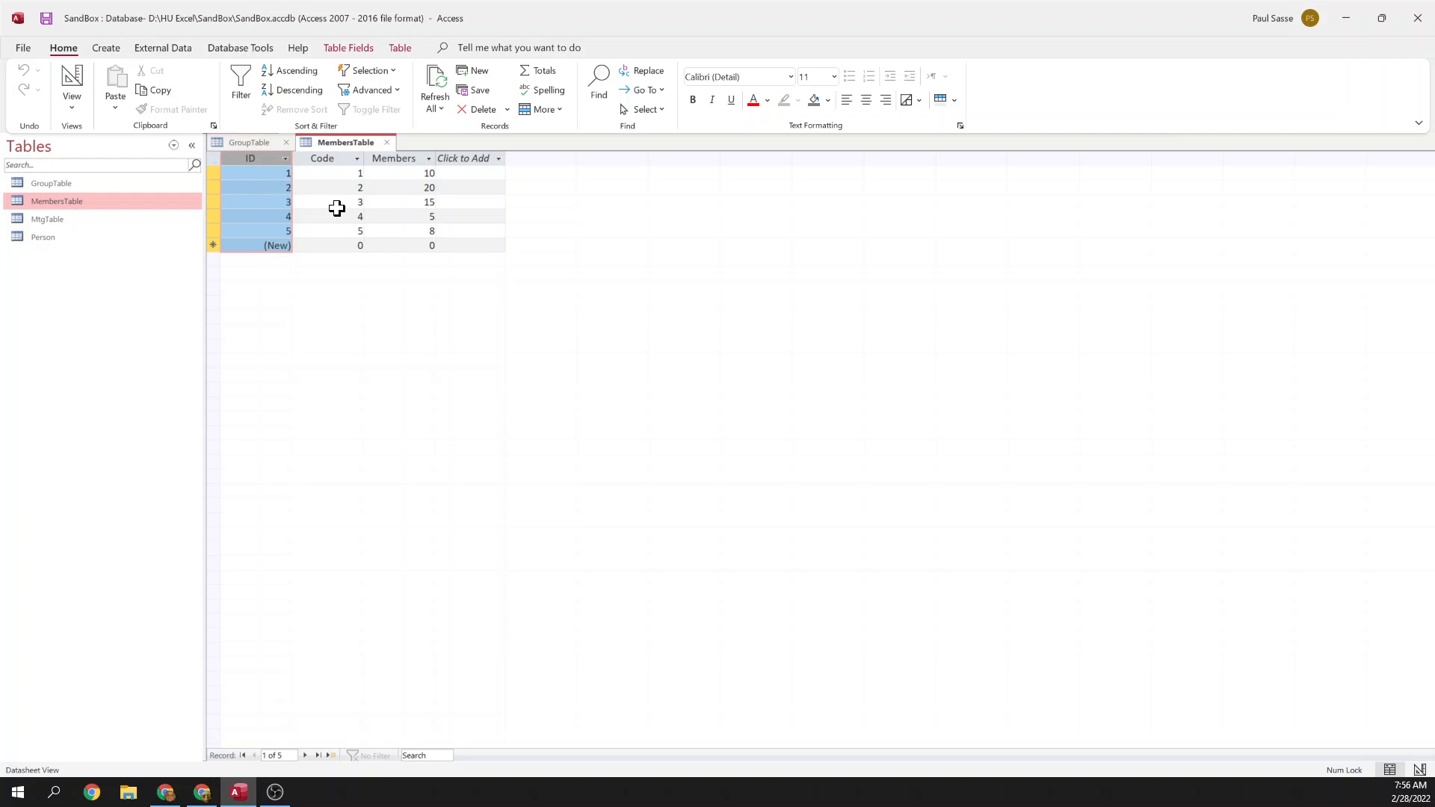
{"action": "left_click", "coordinate": [343, 160]}
{"action": "left_click", "coordinate": [406, 155]}
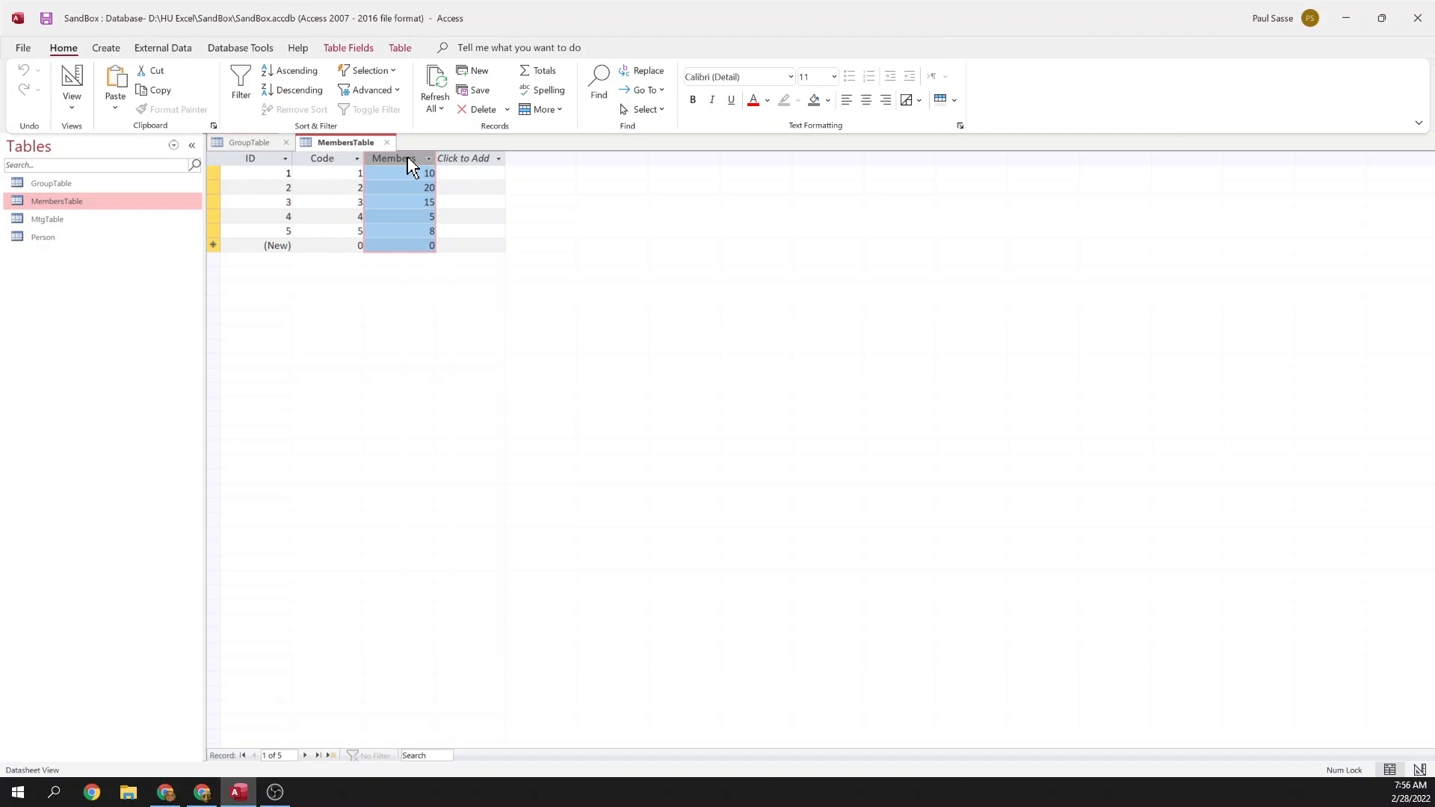
{"action": "left_click", "coordinate": [202, 792]}
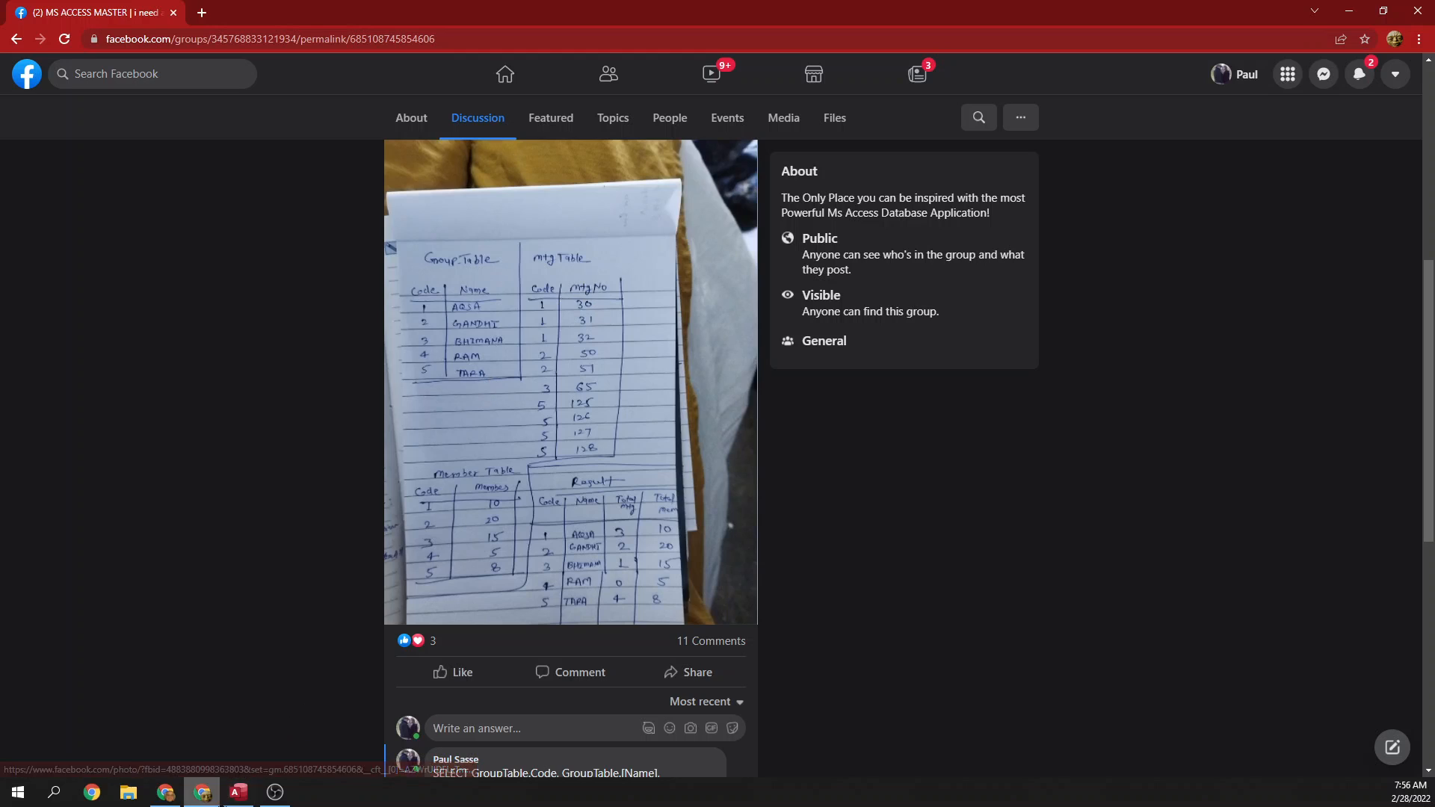
{"action": "left_click", "coordinate": [238, 792]}
Open MtgTable and compare its Code and MtgNo columns with MembersTable and the handwritten tables in the Facebook post
{"action": "left_click", "coordinate": [69, 223]}
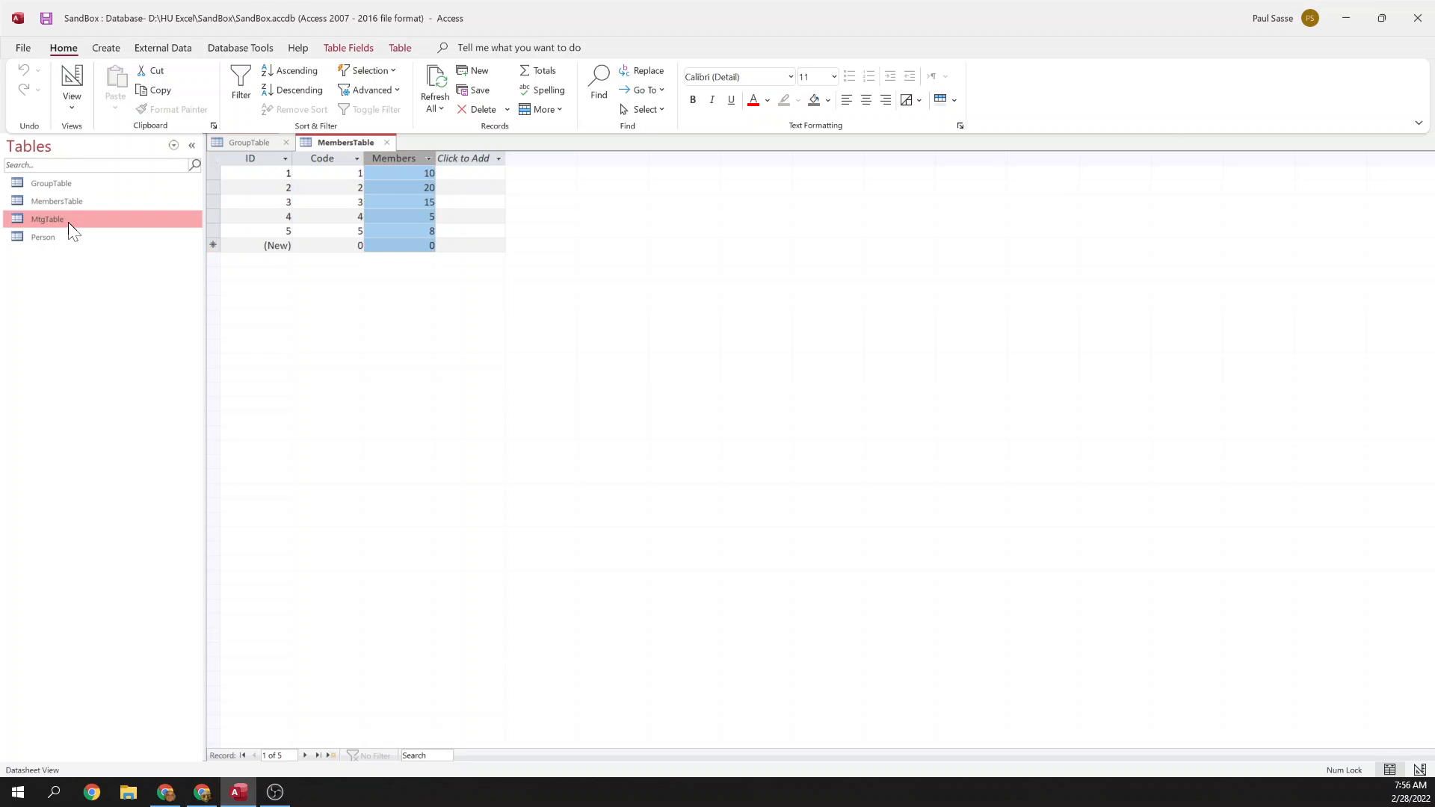
{"action": "right_click", "coordinate": [72, 230]}
{"action": "left_click", "coordinate": [93, 239]}
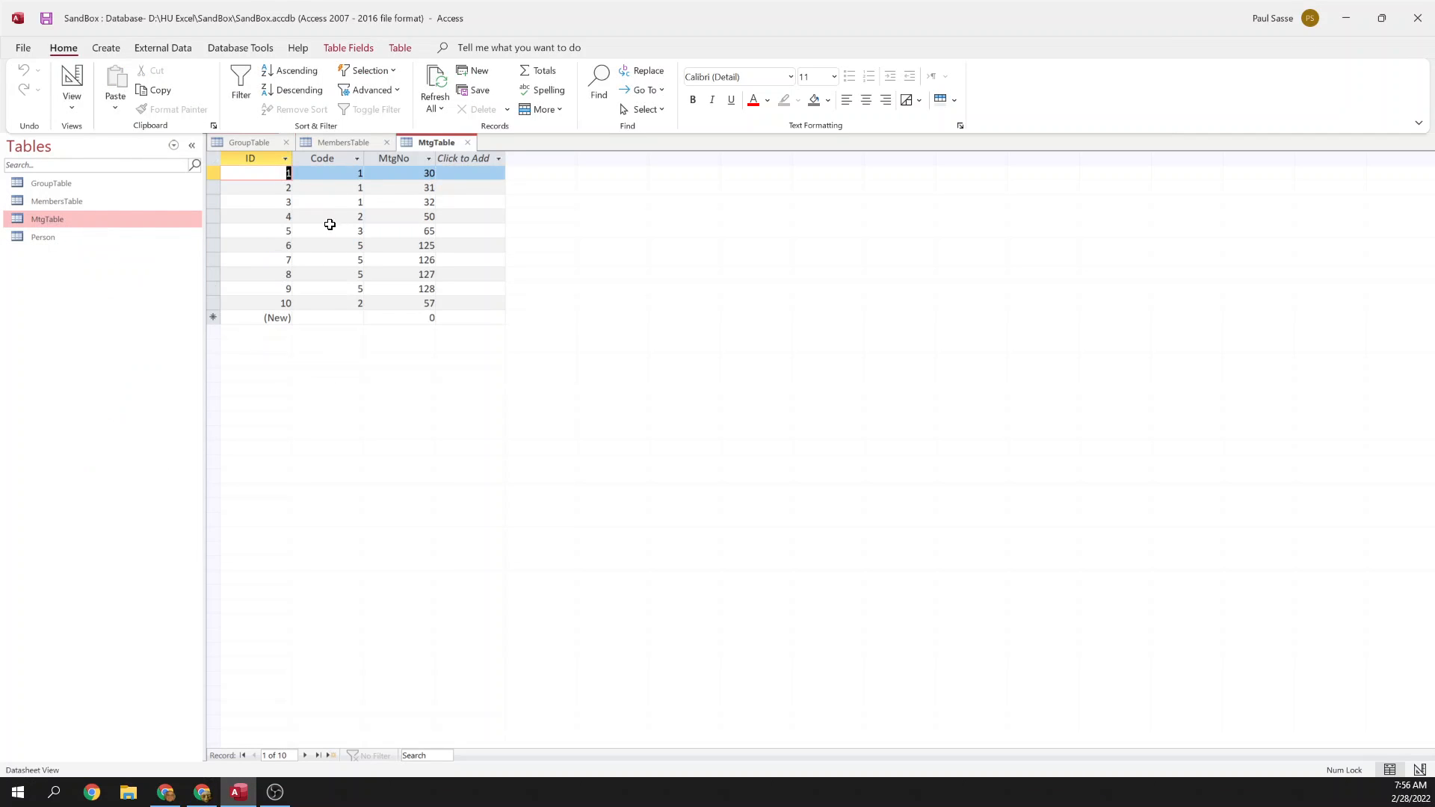
{"action": "left_click", "coordinate": [322, 143]}
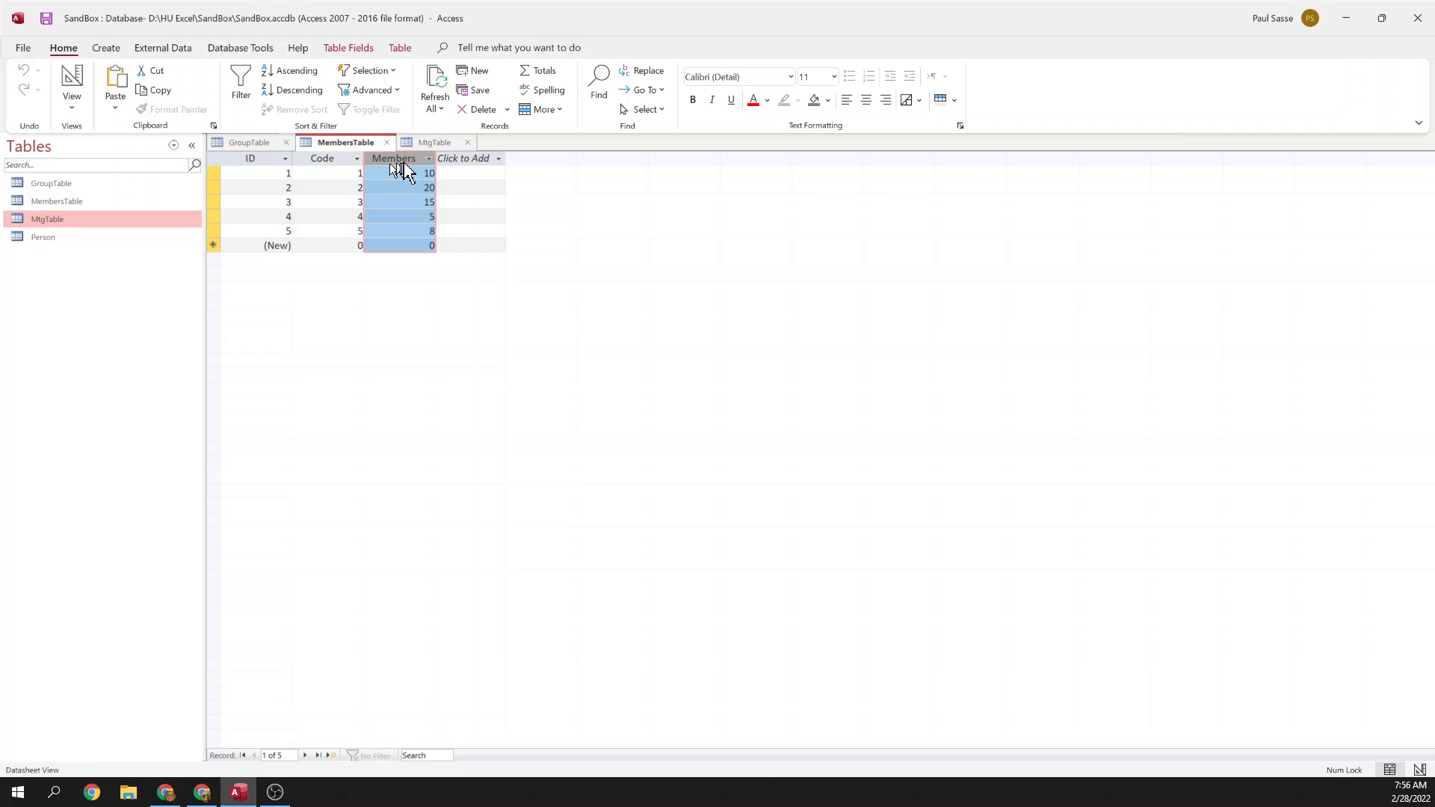
{"action": "left_click", "coordinate": [449, 143]}
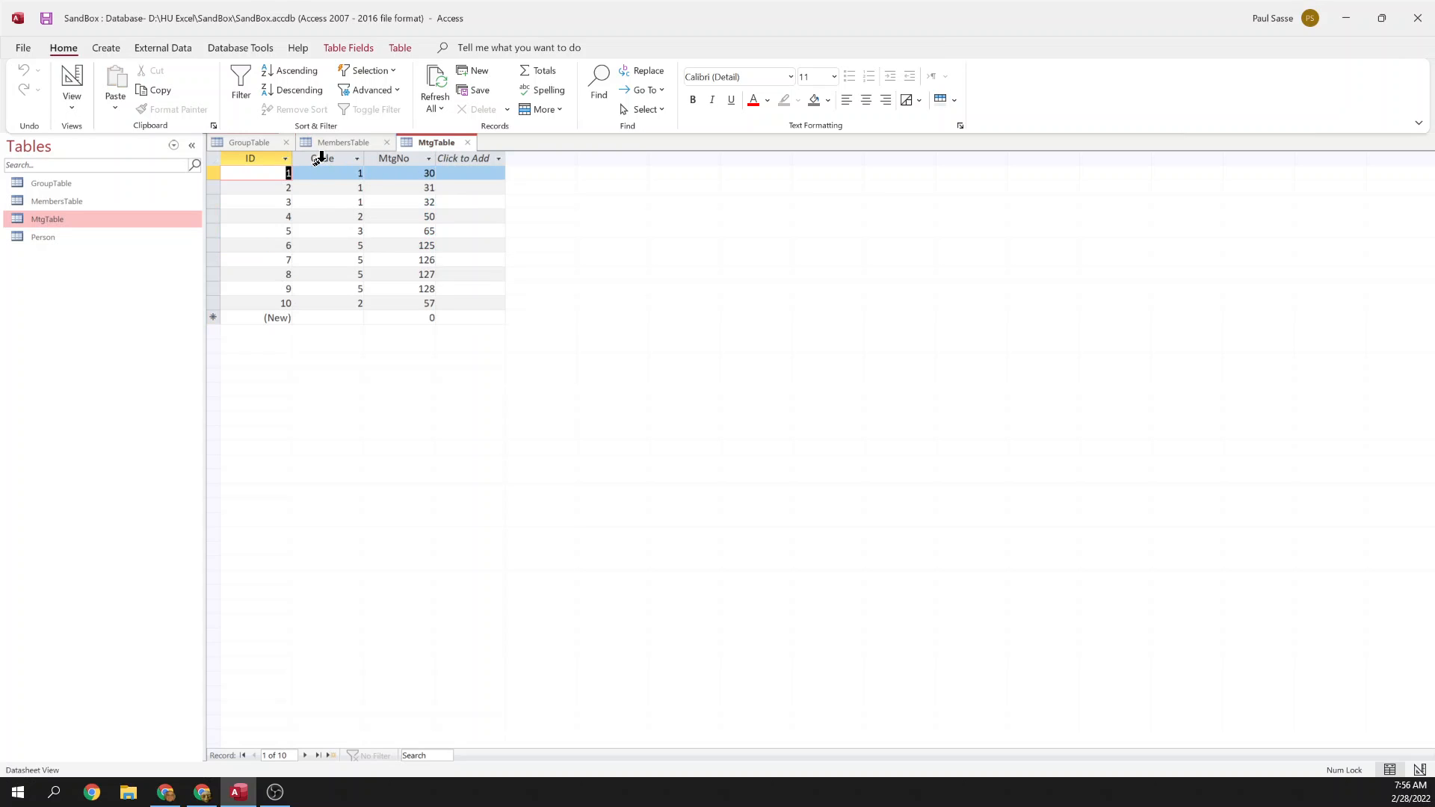
{"action": "left_click", "coordinate": [321, 158]}
{"action": "left_click", "coordinate": [408, 159]}
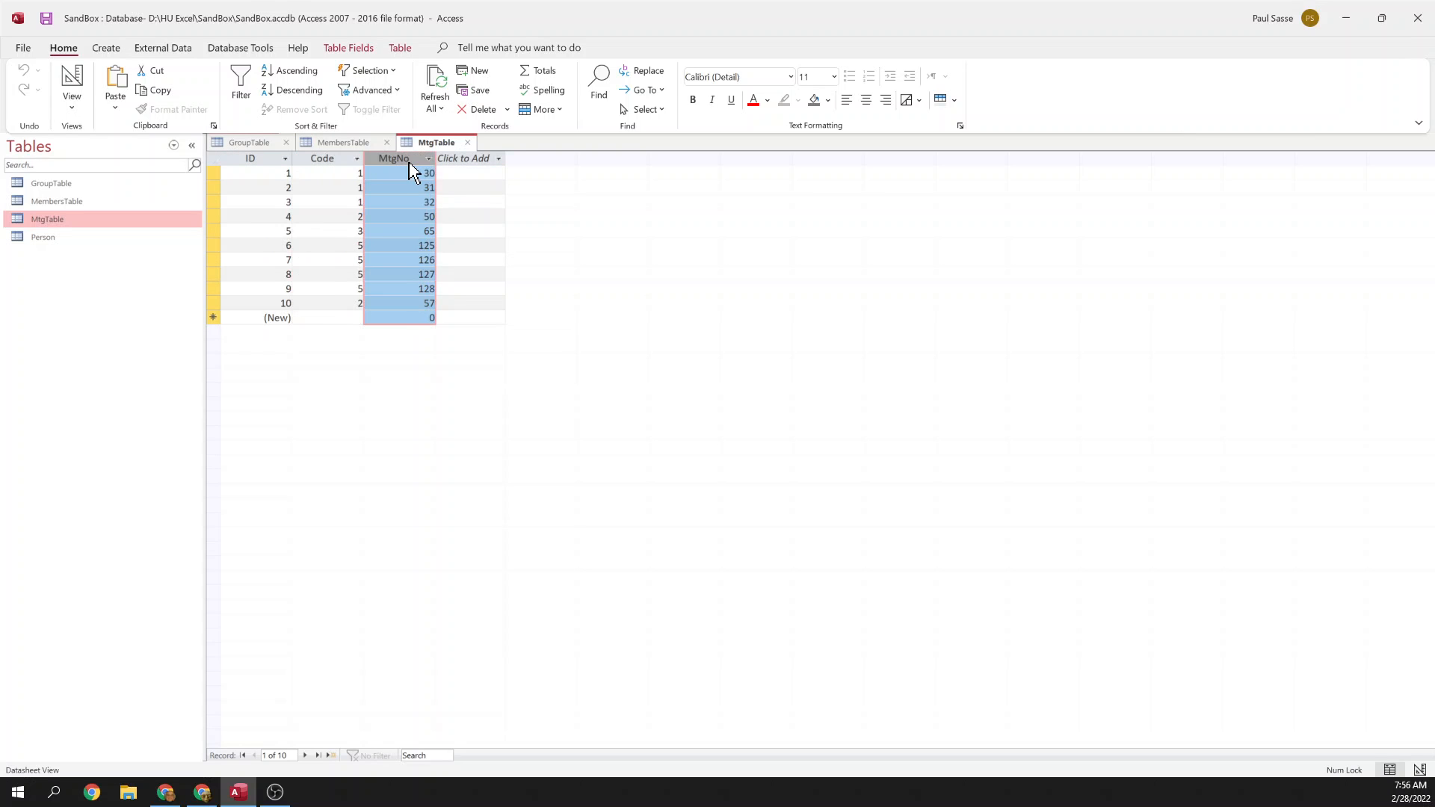
{"action": "left_click", "coordinate": [202, 792]}
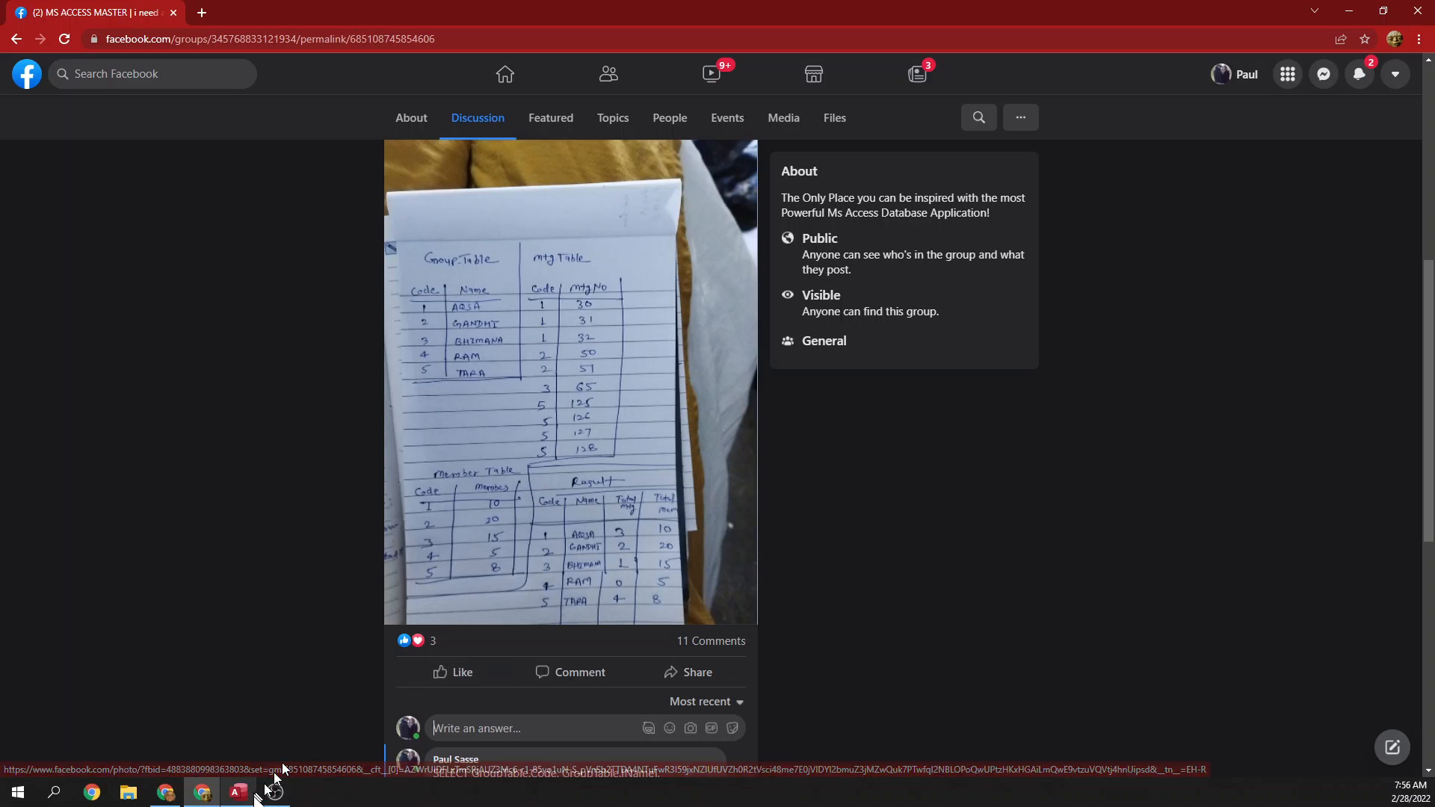
{"action": "left_click", "coordinate": [240, 795]}
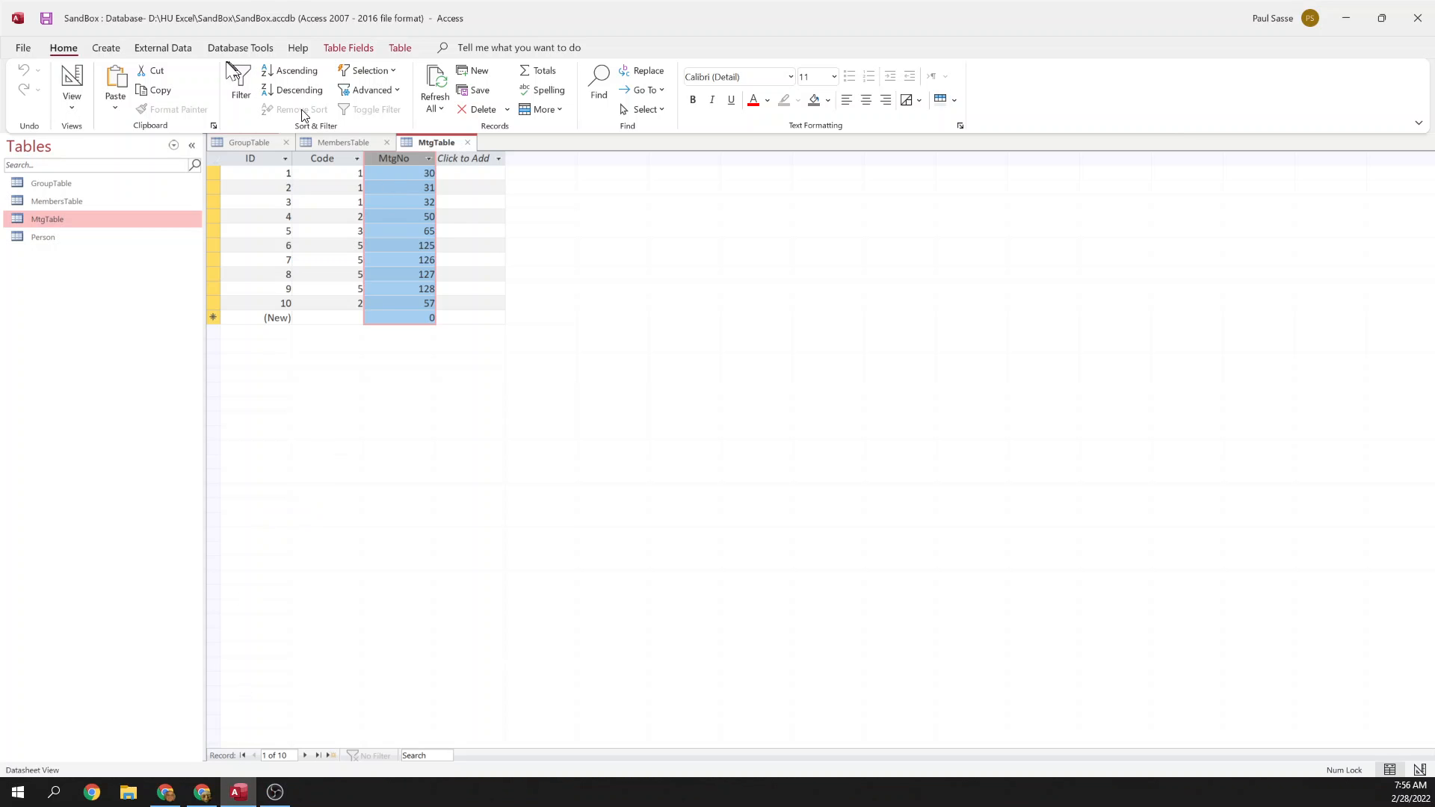
Create a new query design with GroupTable and MtgTable, and add GroupTable's Code and Name as output fields
{"action": "left_click", "coordinate": [105, 48]}
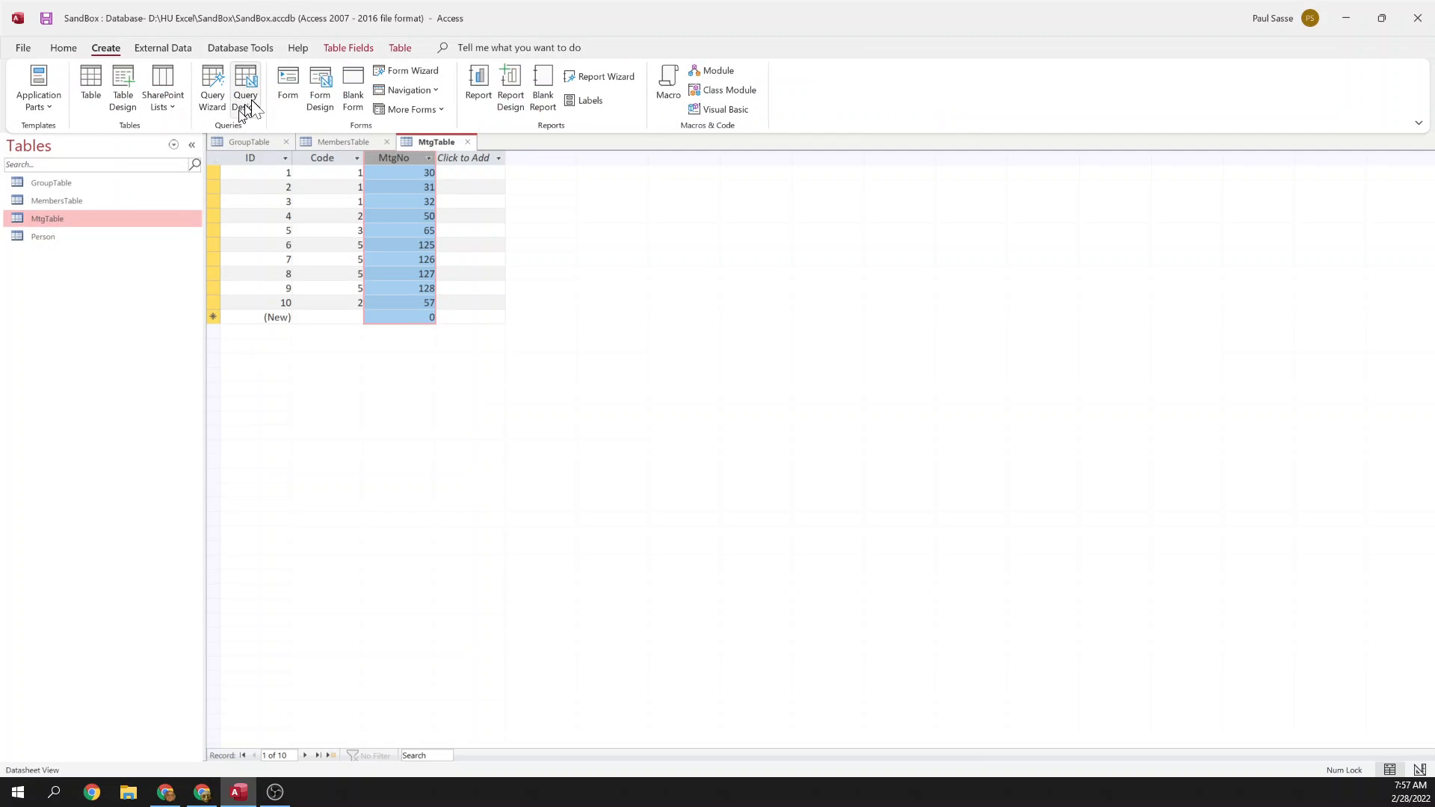
{"action": "left_click", "coordinate": [242, 89]}
{"action": "left_click", "coordinate": [63, 186]}
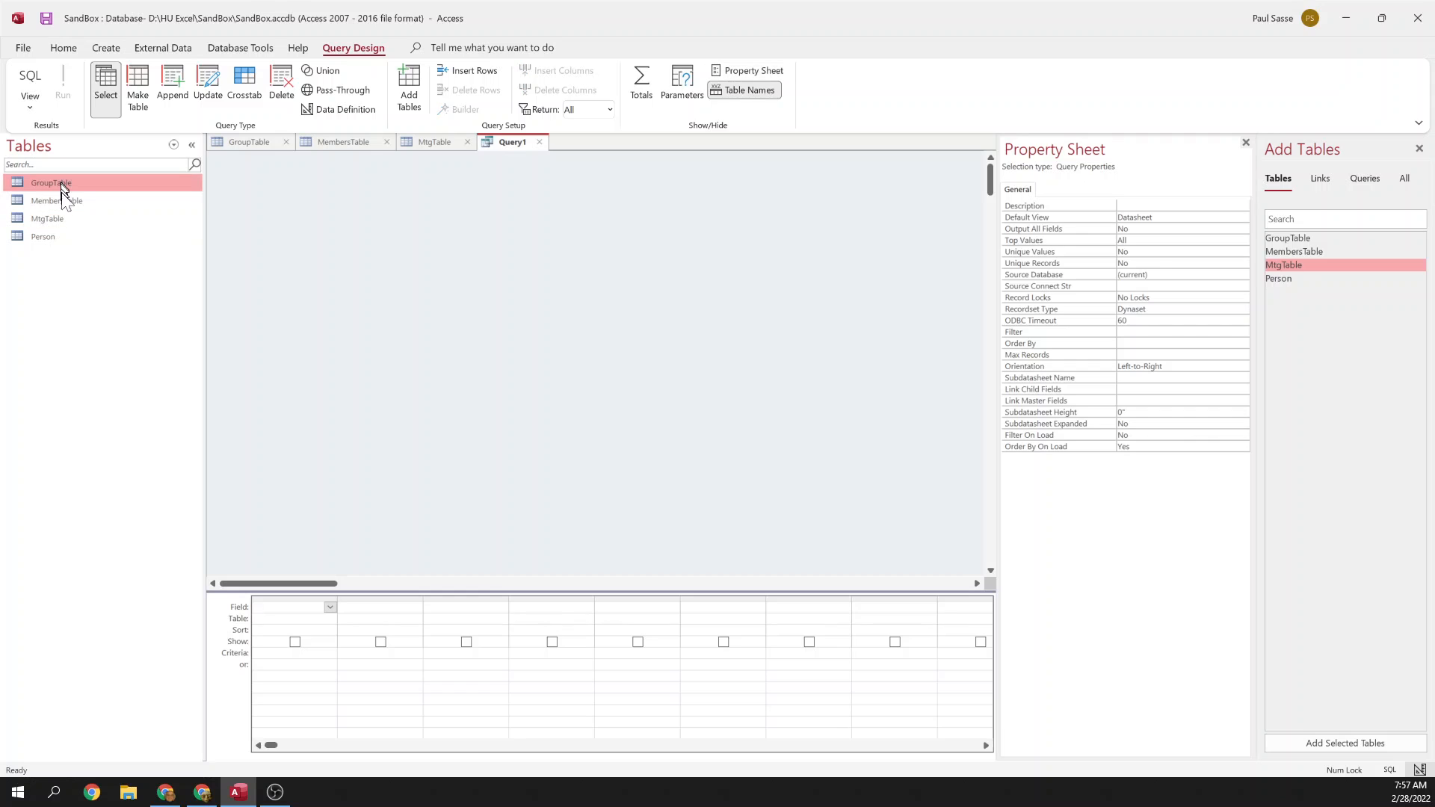
{"action": "left_click", "coordinate": [60, 219], "text": "ctrl"}
{"action": "left_click_drag", "start_coordinate": [60, 218], "coordinate": [299, 607]}
{"action": "left_click", "coordinate": [442, 269]}
{"action": "left_click", "coordinate": [438, 286], "text": "shift"}
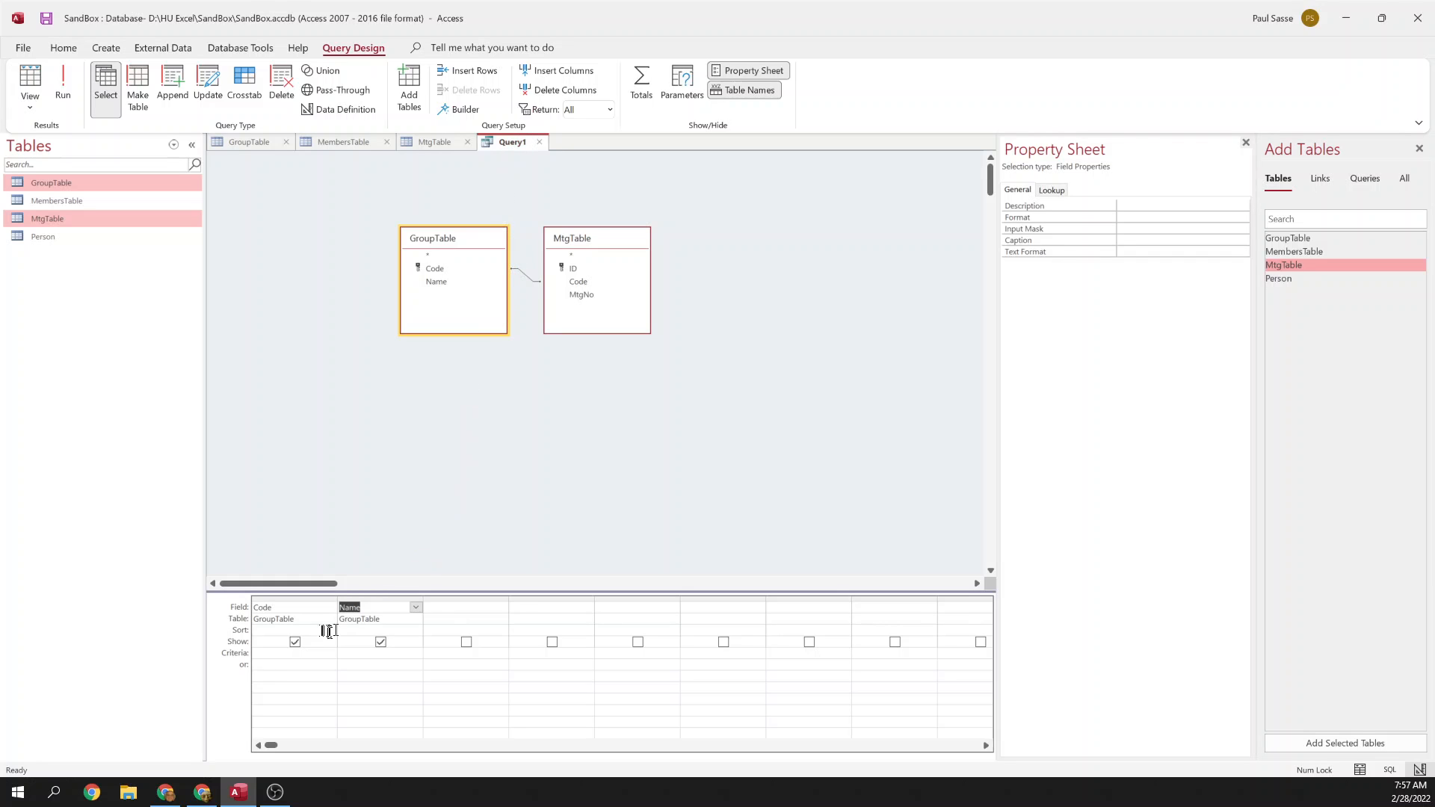
Preview the Code and Name rows in the query's Datasheet View and return to Design View
{"action": "right_click", "coordinate": [512, 142]}
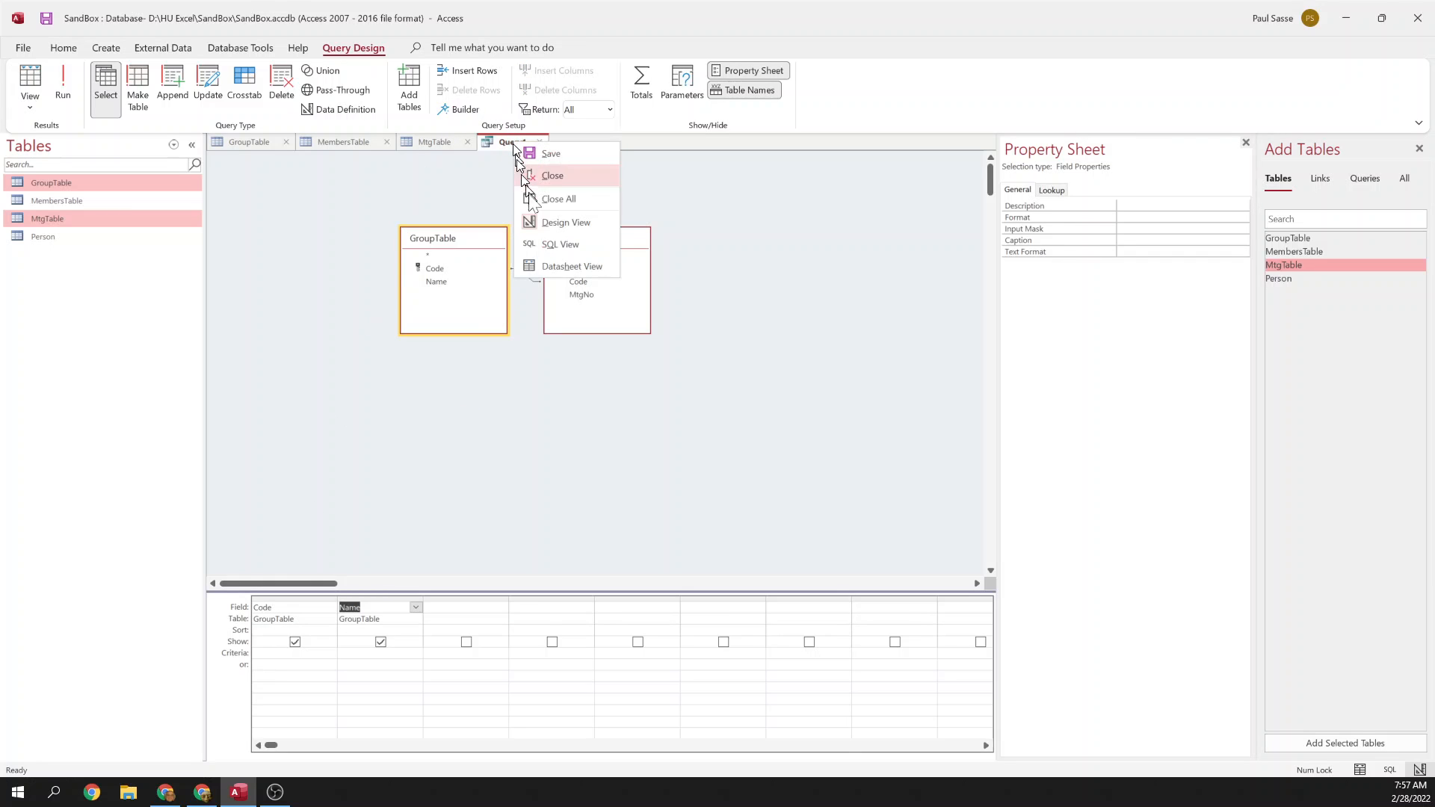
{"action": "left_click", "coordinate": [553, 268]}
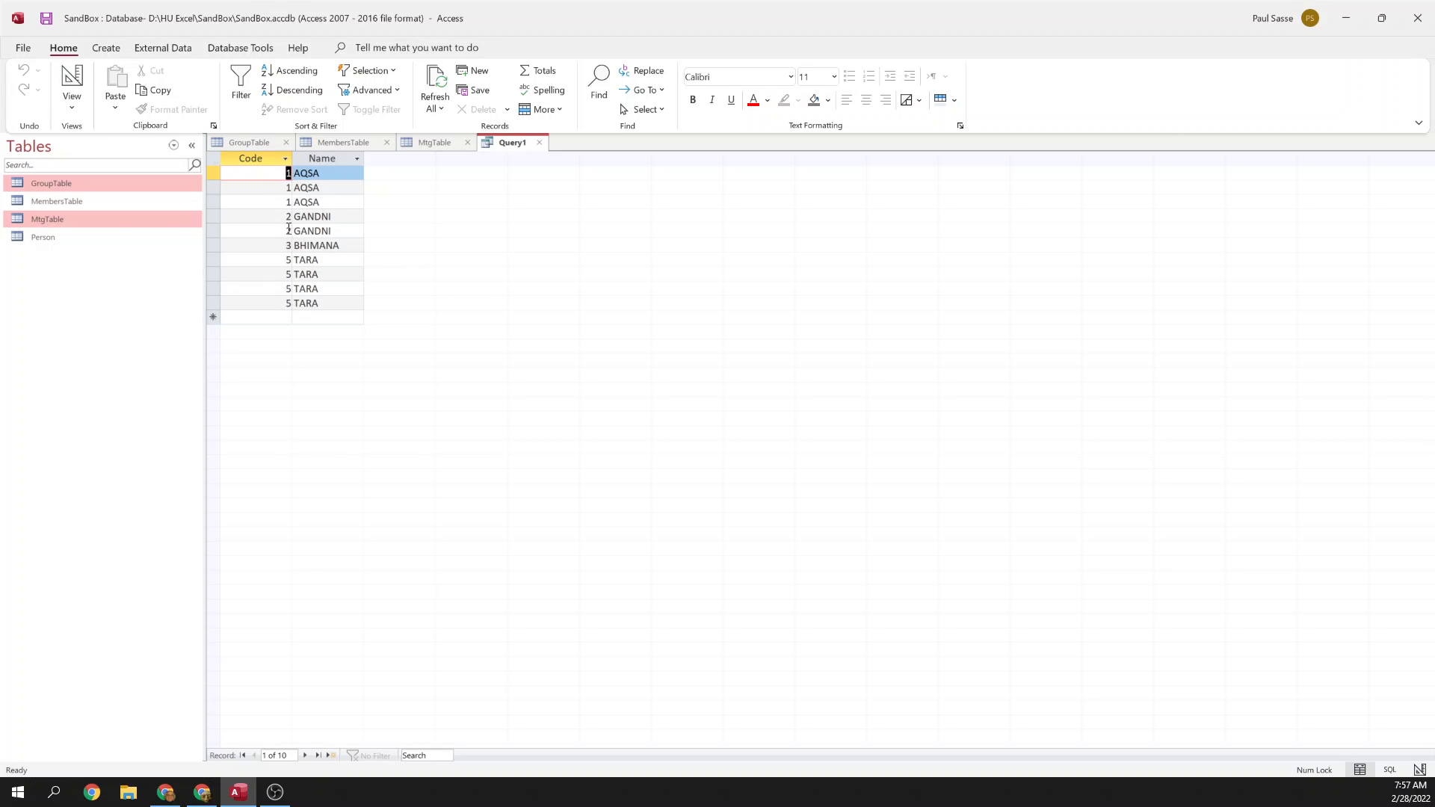
{"action": "right_click", "coordinate": [506, 140]}
{"action": "left_click", "coordinate": [546, 221]}
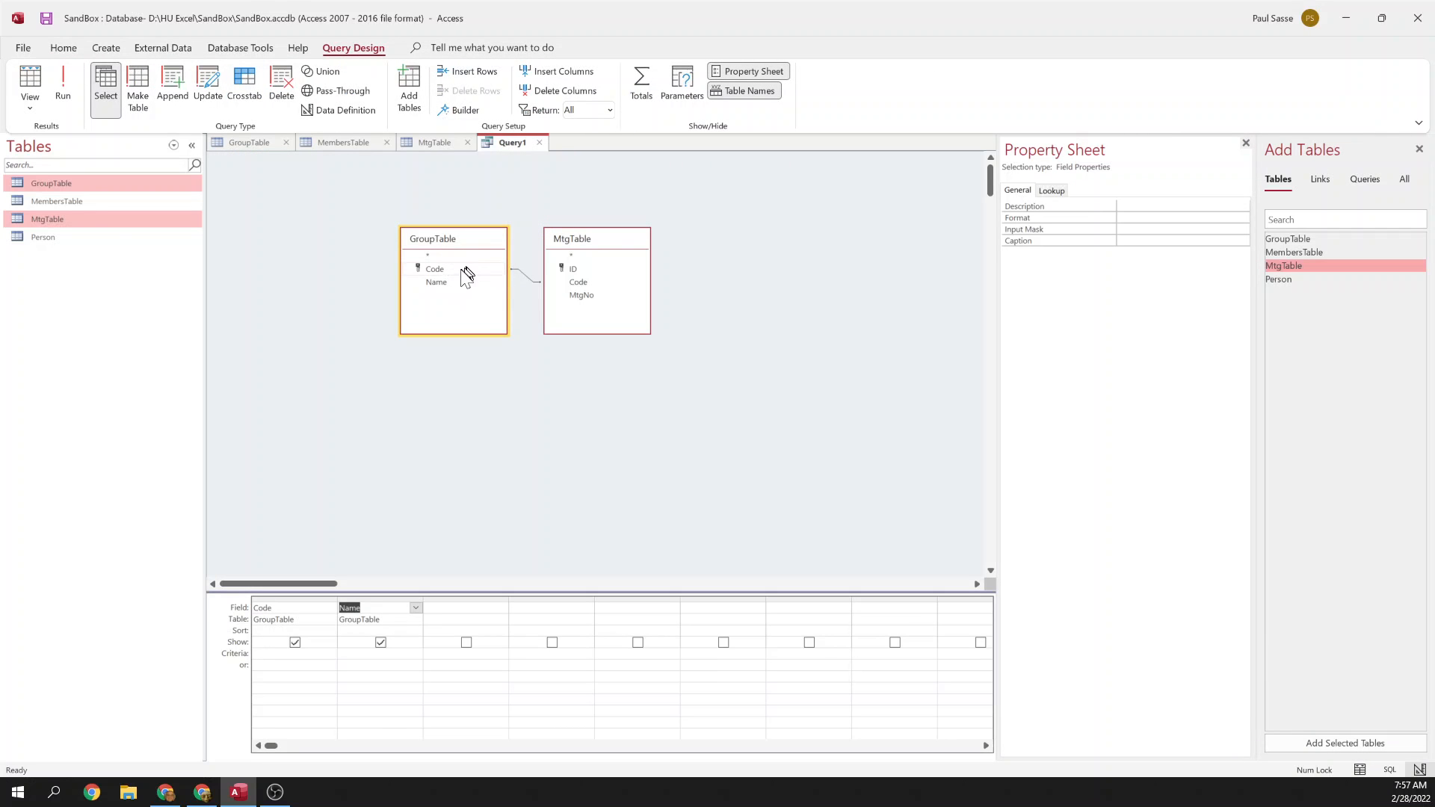
Trace the Code link between GroupTable and MtgTable, and check the Code values in MtgTable's records
{"action": "left_click_drag", "start_coordinate": [436, 267], "coordinate": [572, 282]}
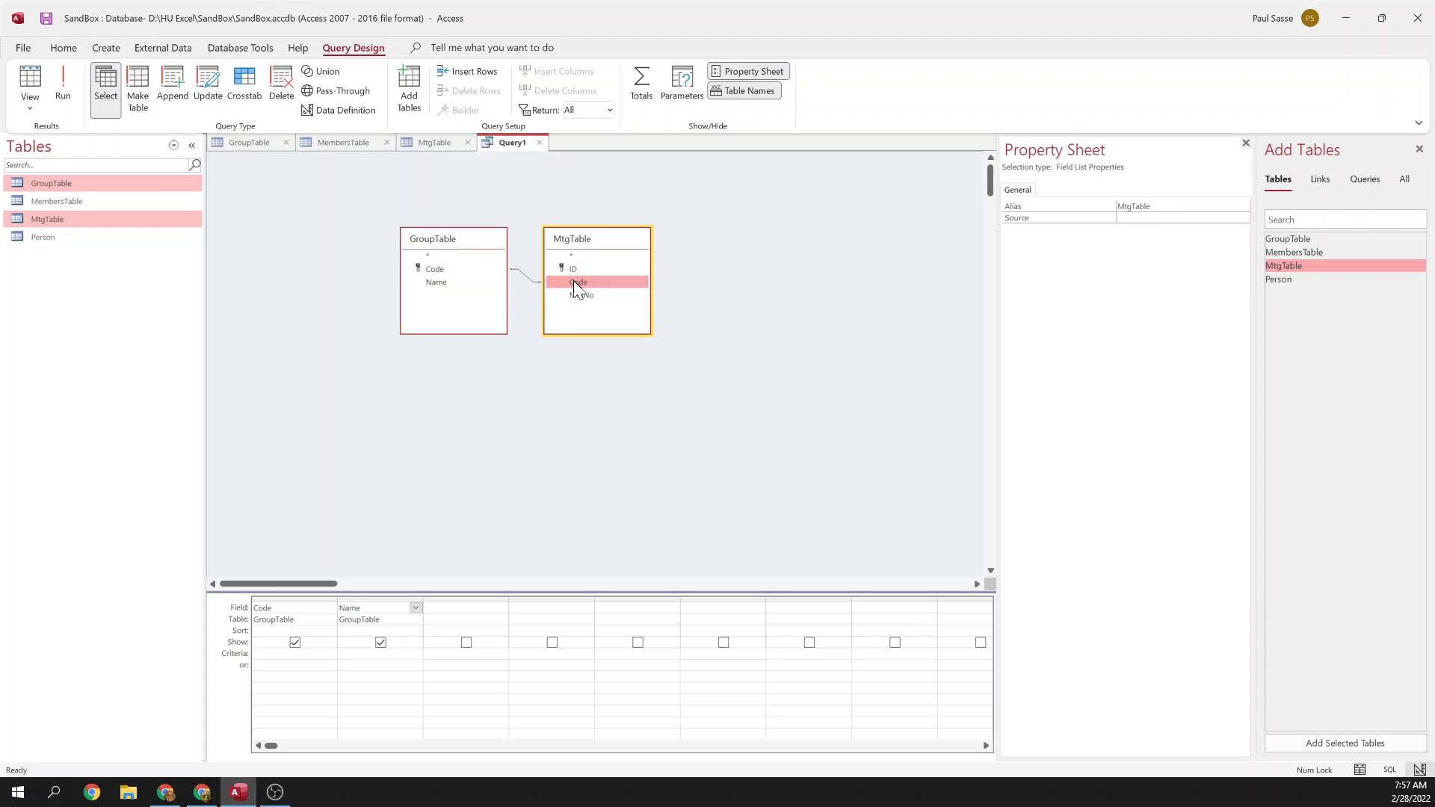
{"action": "right_click", "coordinate": [77, 218]}
{"action": "left_click", "coordinate": [112, 225]}
{"action": "left_click", "coordinate": [356, 231]}
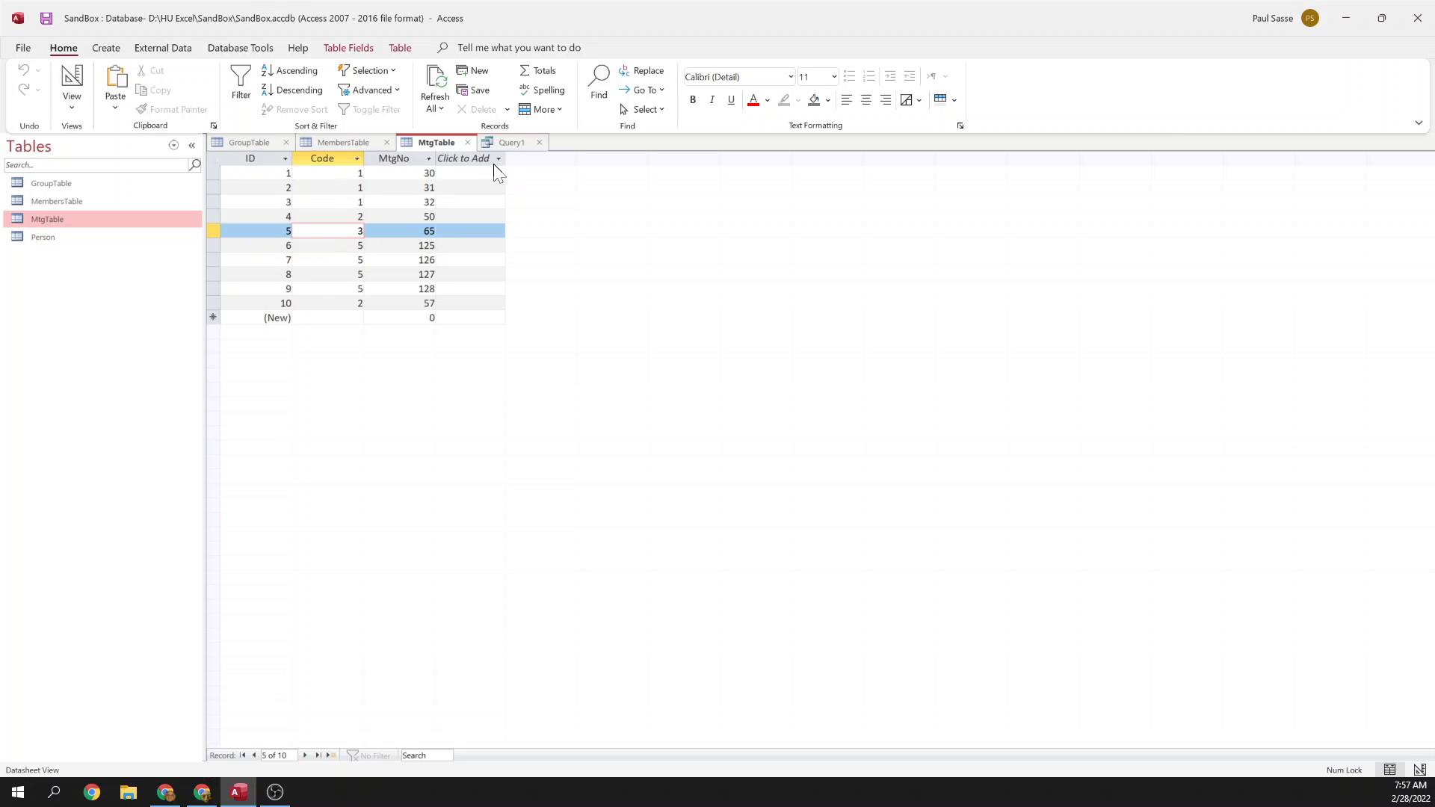
{"action": "left_click", "coordinate": [487, 141]}
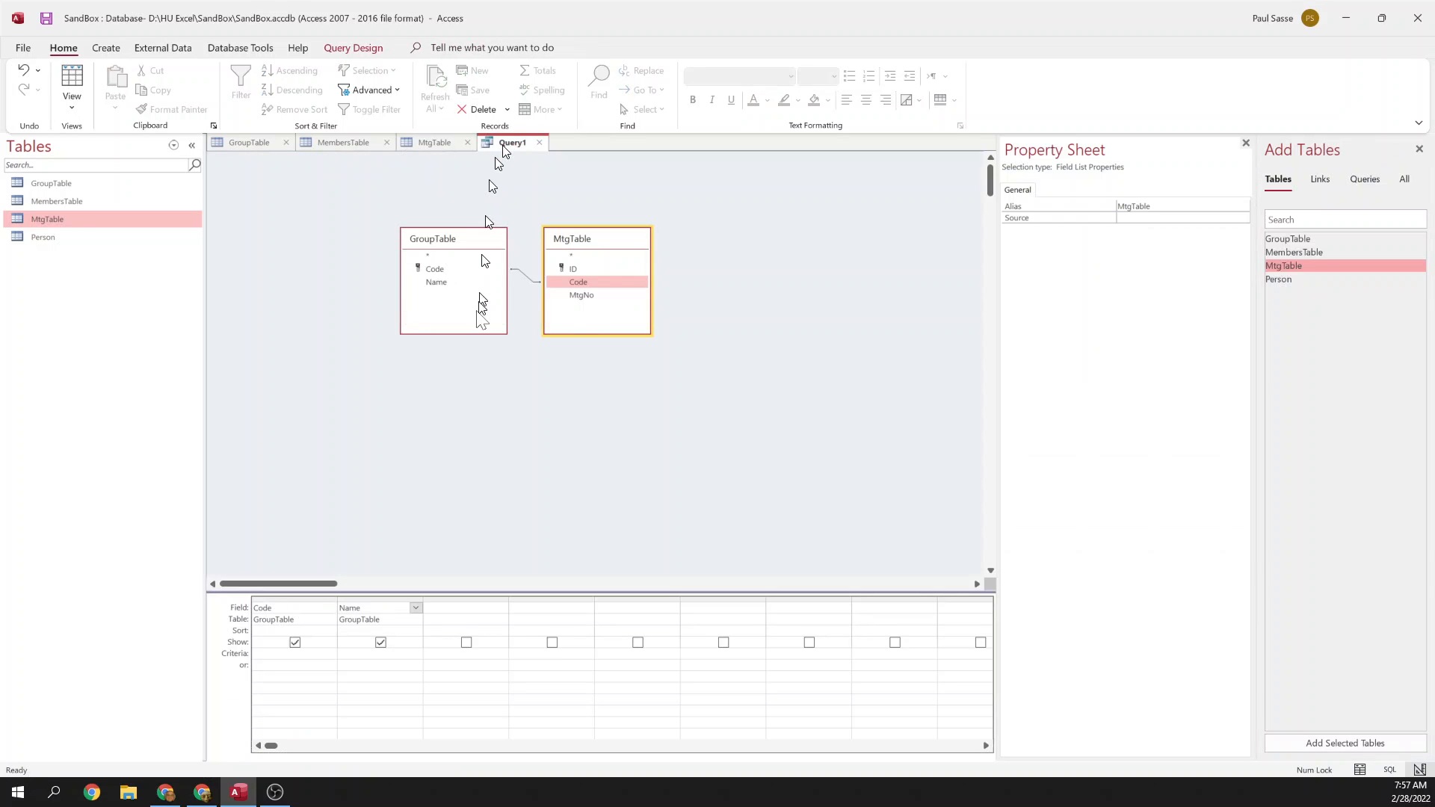
Set the join to include all GroupTable records and only matching MtgTable records, and add MtgTable's ID as an output field
{"action": "left_click", "coordinate": [526, 277]}
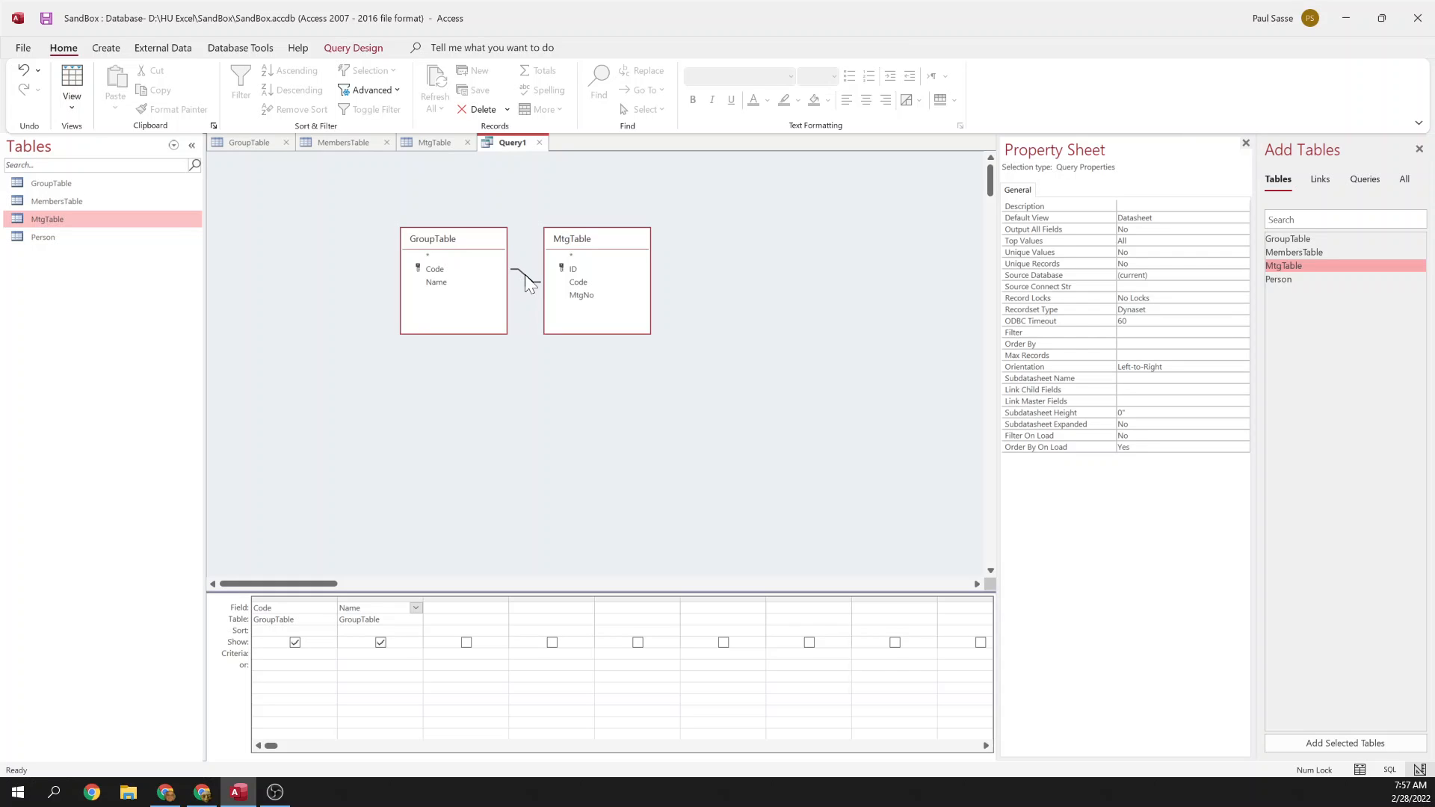
{"action": "right_click", "coordinate": [524, 275]}
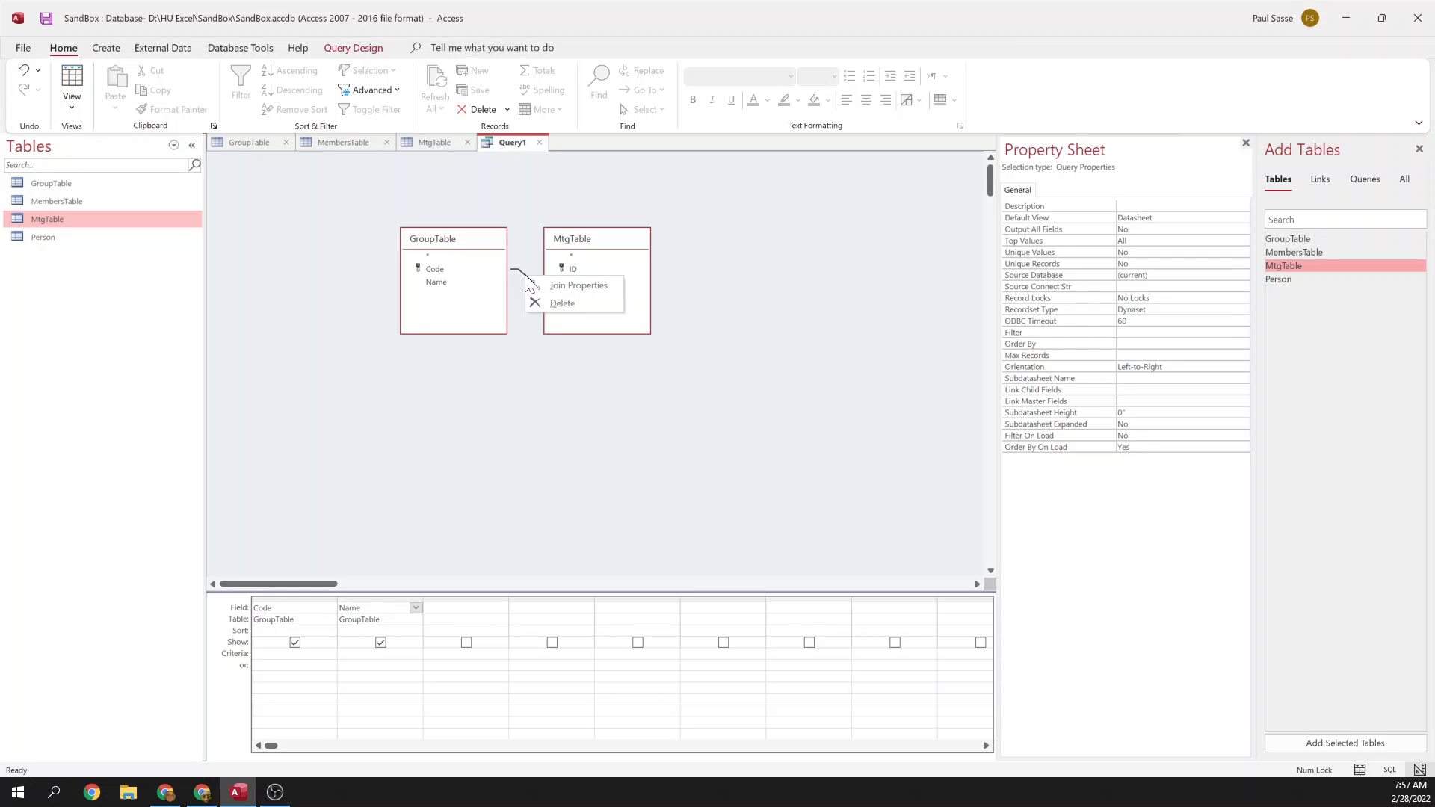
{"action": "left_click", "coordinate": [561, 284]}
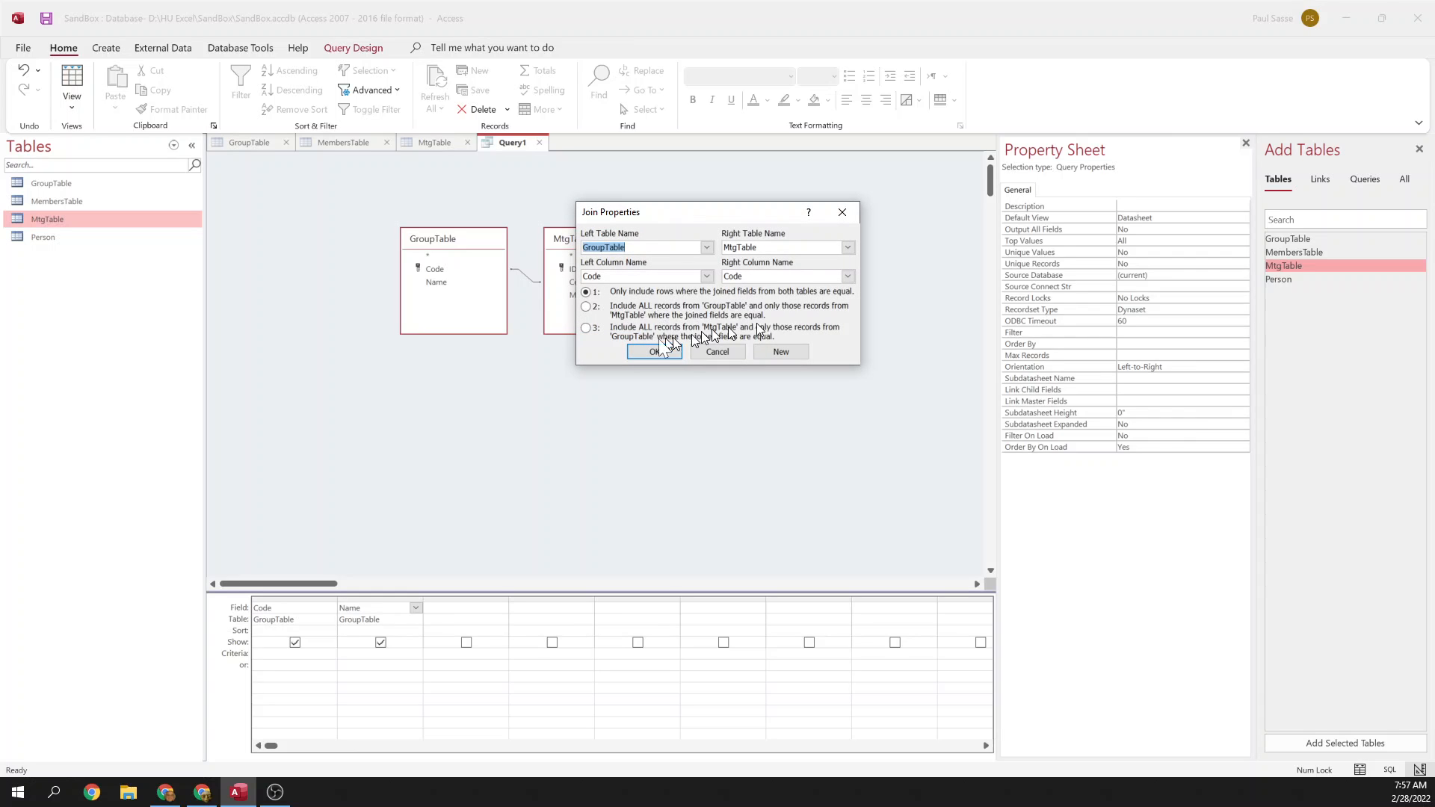
{"action": "left_click", "coordinate": [588, 309]}
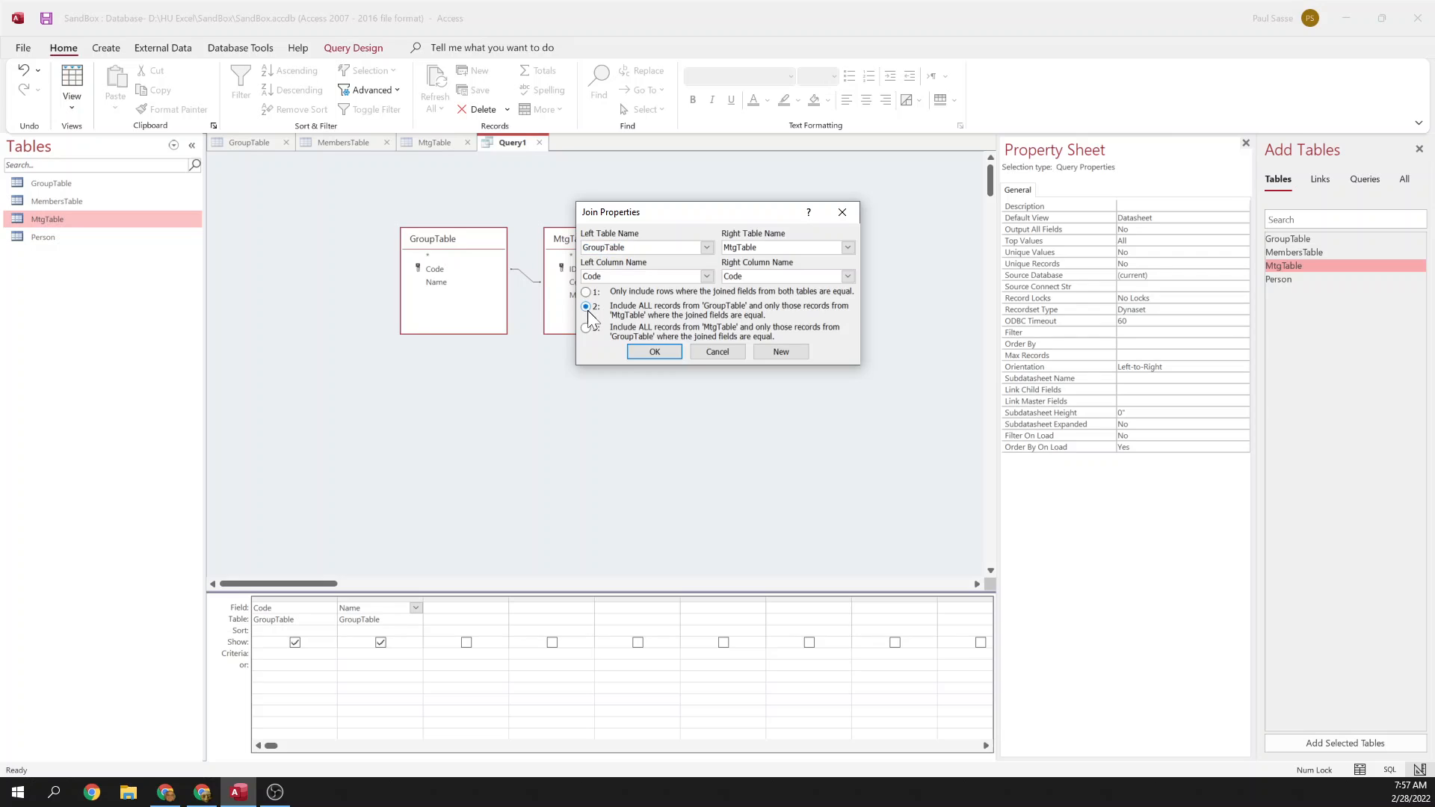
{"action": "left_click", "coordinate": [647, 352]}
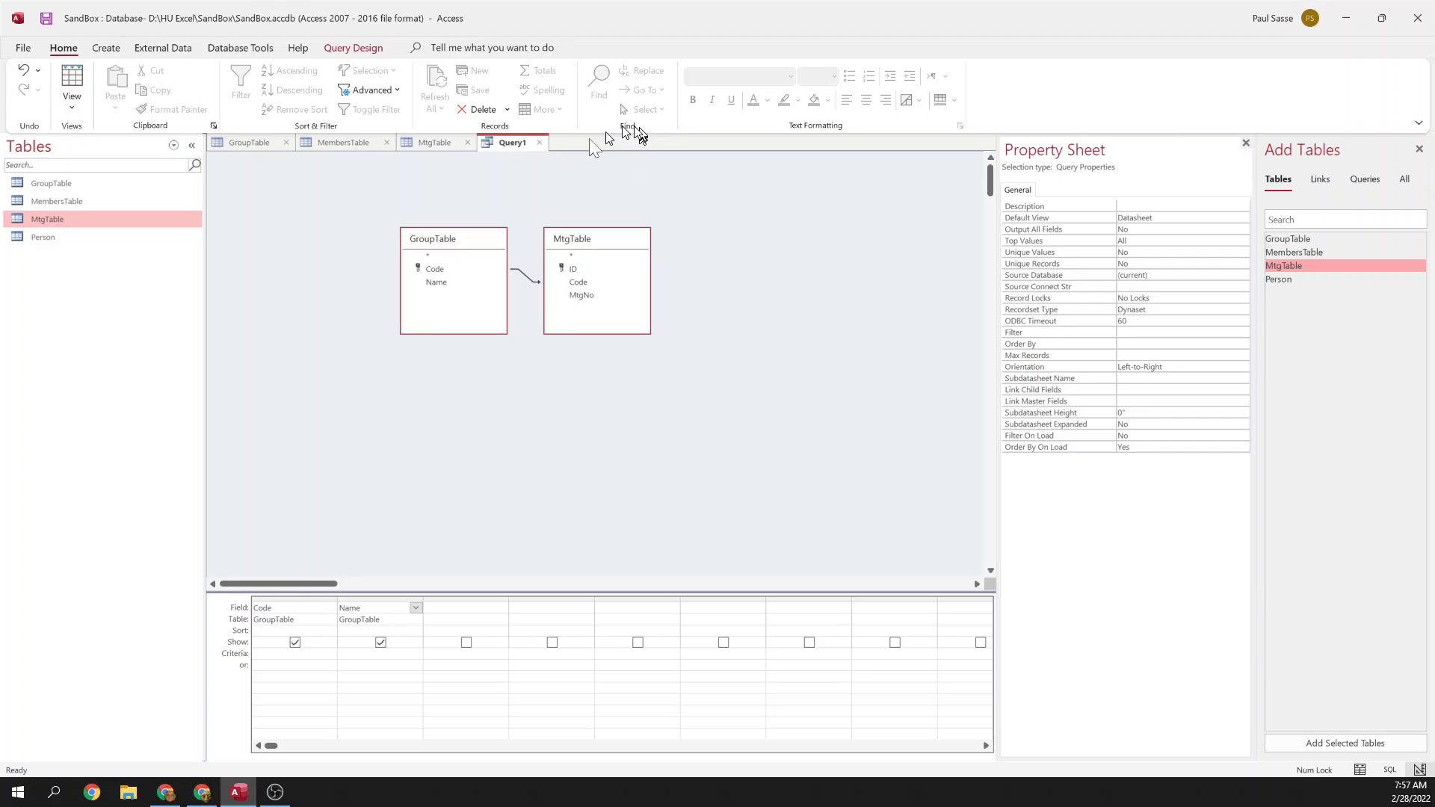
{"action": "left_click_drag", "start_coordinate": [572, 269], "coordinate": [465, 607]}
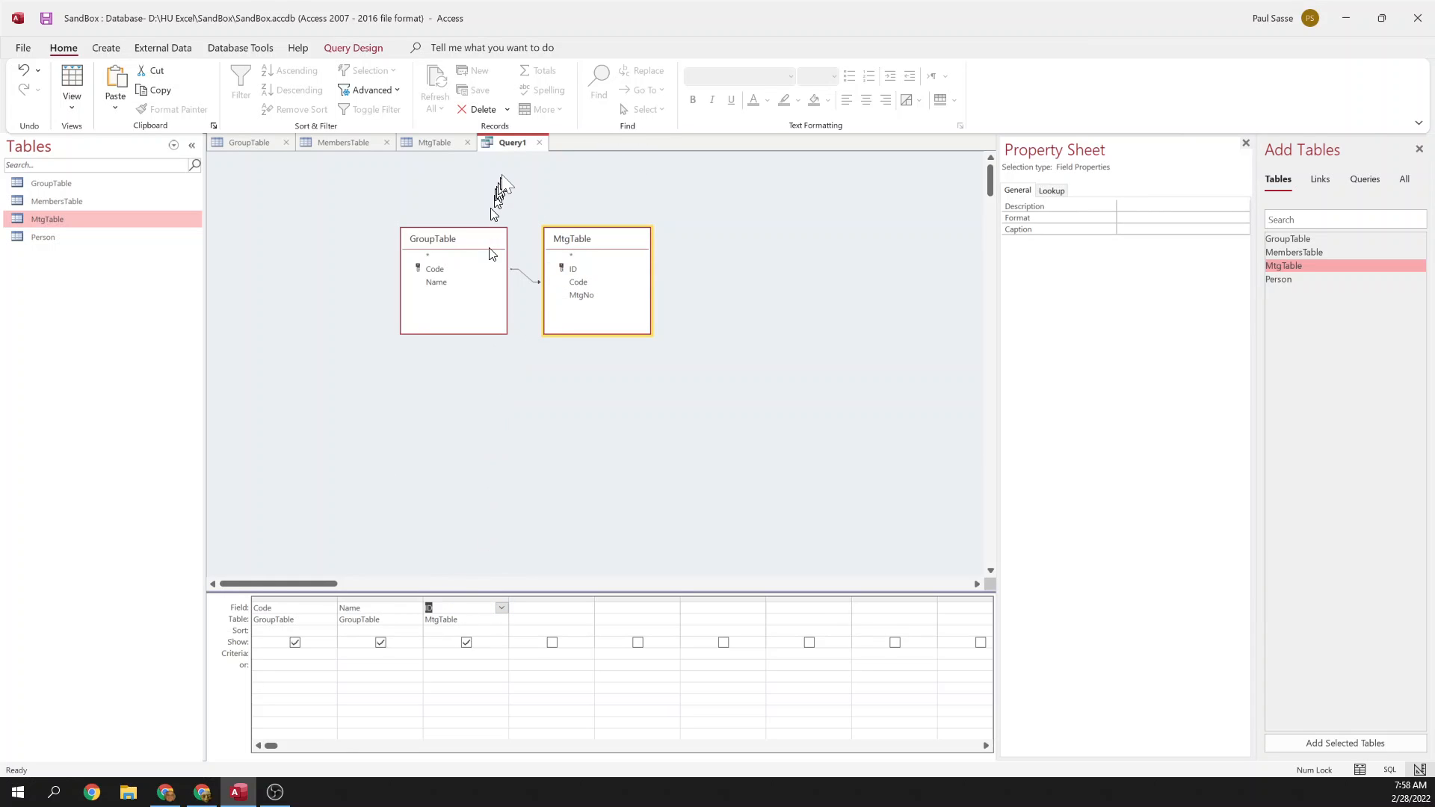
Preview the joined Code, Name and ID rows in Datasheet View, check the RAM record's ID, and return to Design View
{"action": "right_click", "coordinate": [504, 142]}
{"action": "left_click", "coordinate": [558, 261]}
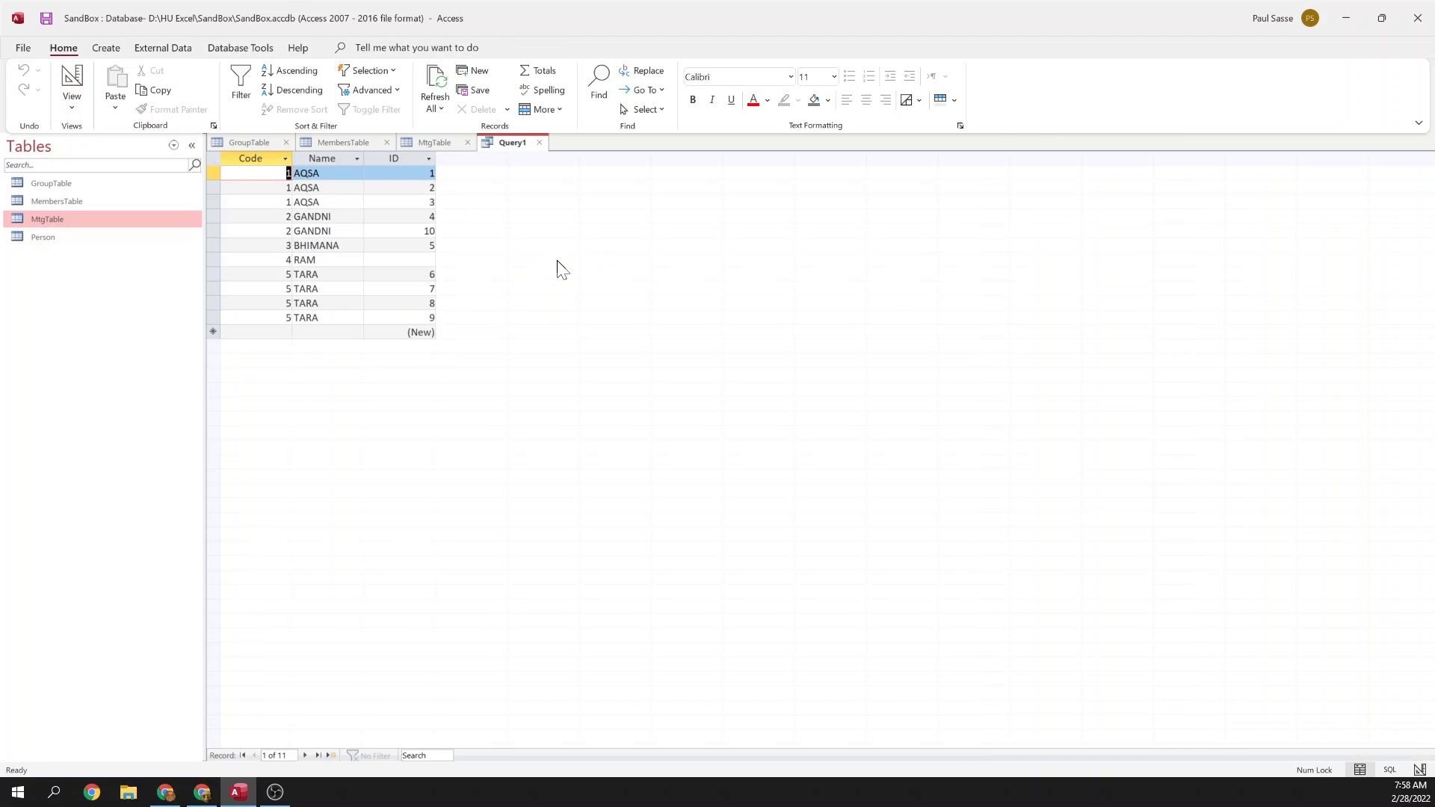
{"action": "left_click", "coordinate": [215, 259]}
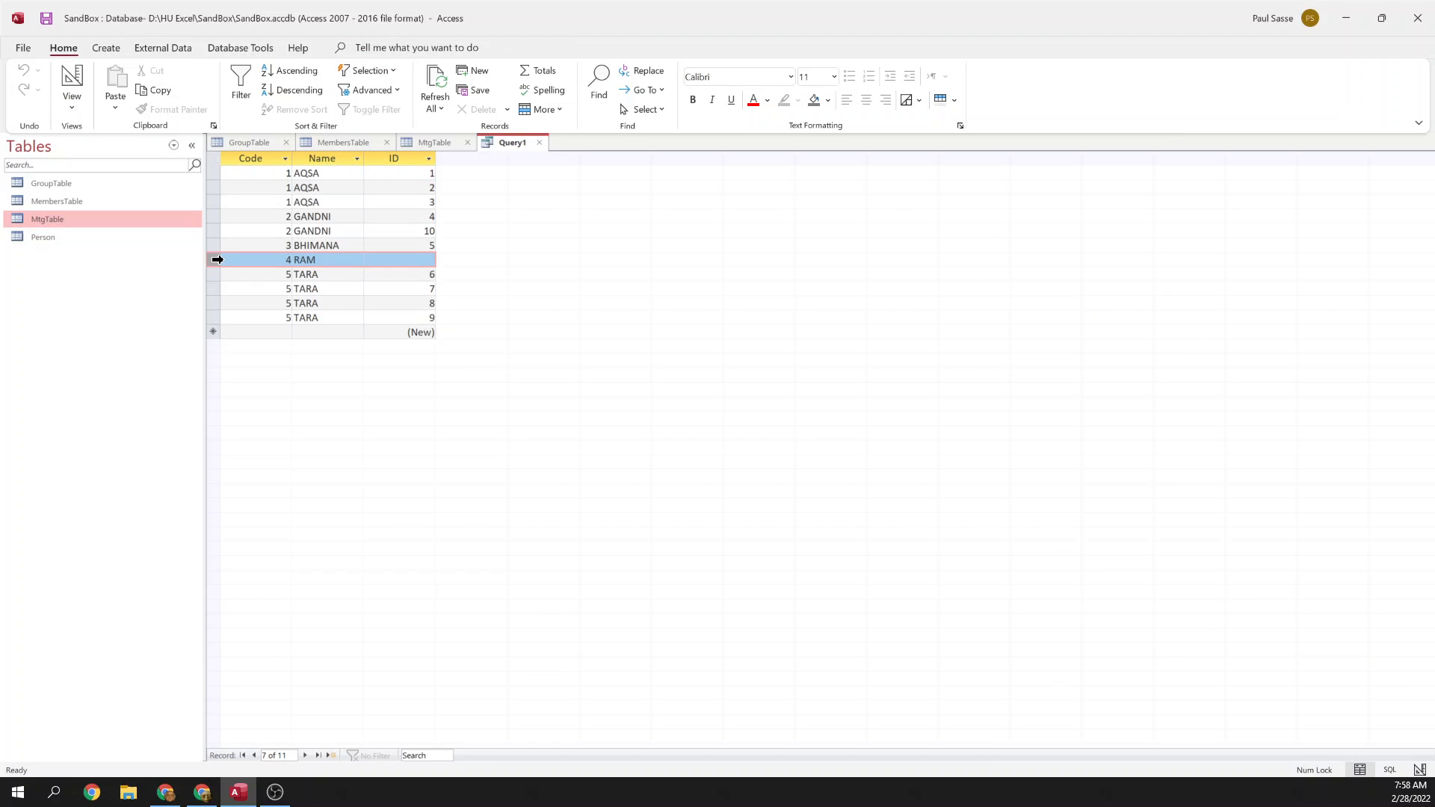
{"action": "left_click", "coordinate": [405, 158]}
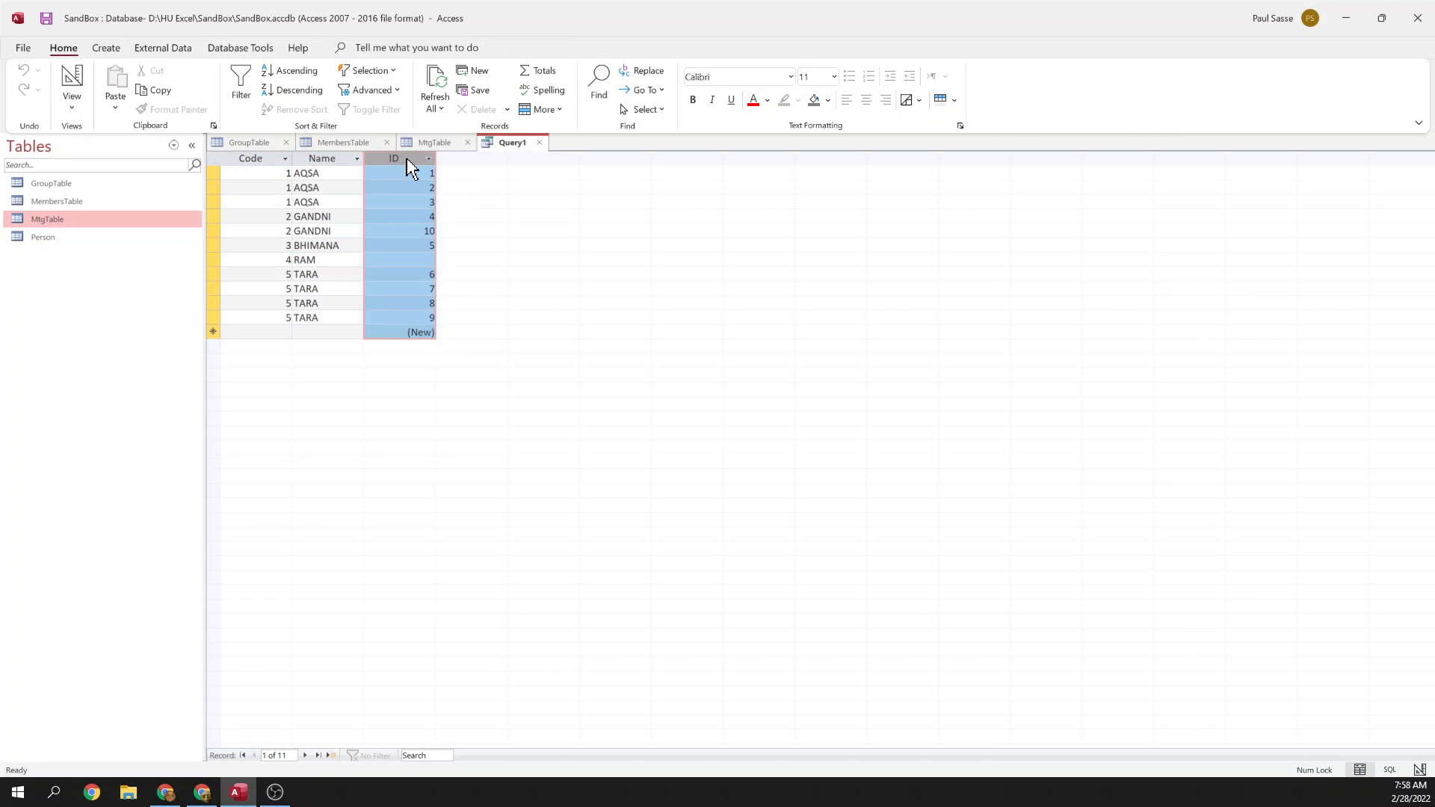
{"action": "left_click", "coordinate": [416, 262]}
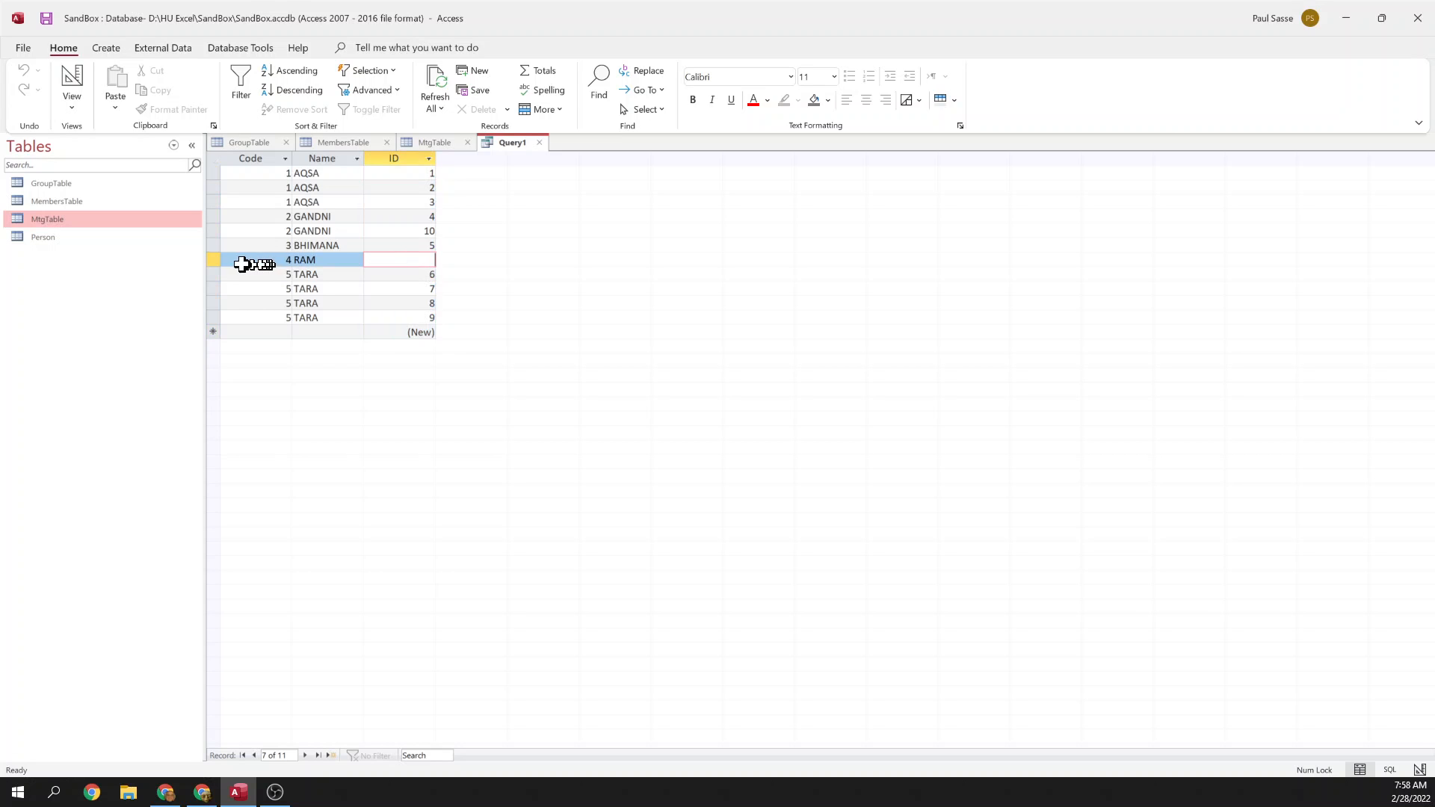
{"action": "left_click", "coordinate": [214, 260]}
{"action": "left_click", "coordinate": [414, 261]}
{"action": "left_click", "coordinate": [543, 218]}
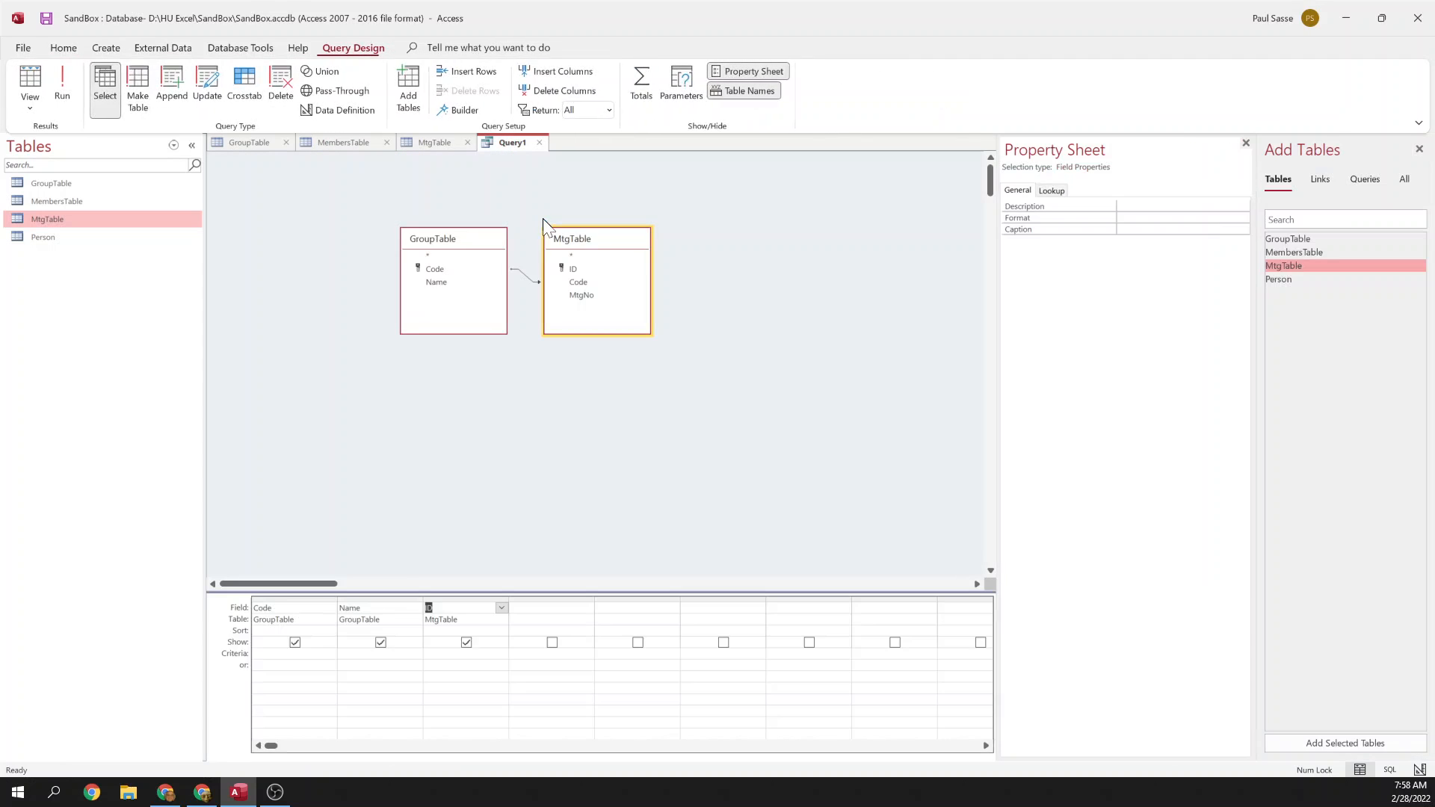
Turn on totals for the query and set the total for MtgTable's ID field to Count
{"action": "left_click", "coordinate": [641, 88]}
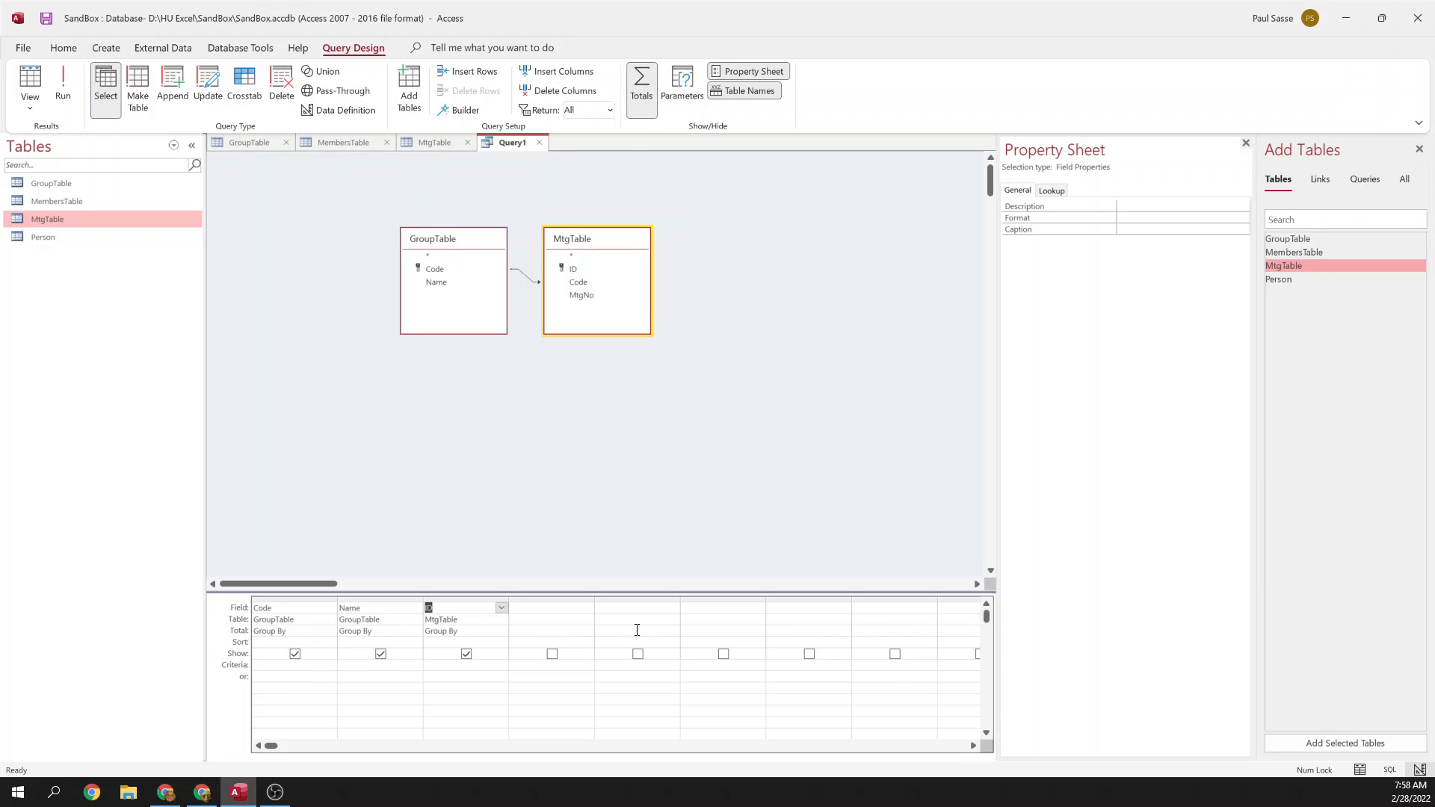
{"action": "key", "text": "Down"}
{"action": "key", "text": "Down"}
{"action": "type", "text": "c"}
{"action": "key", "text": "Down"}
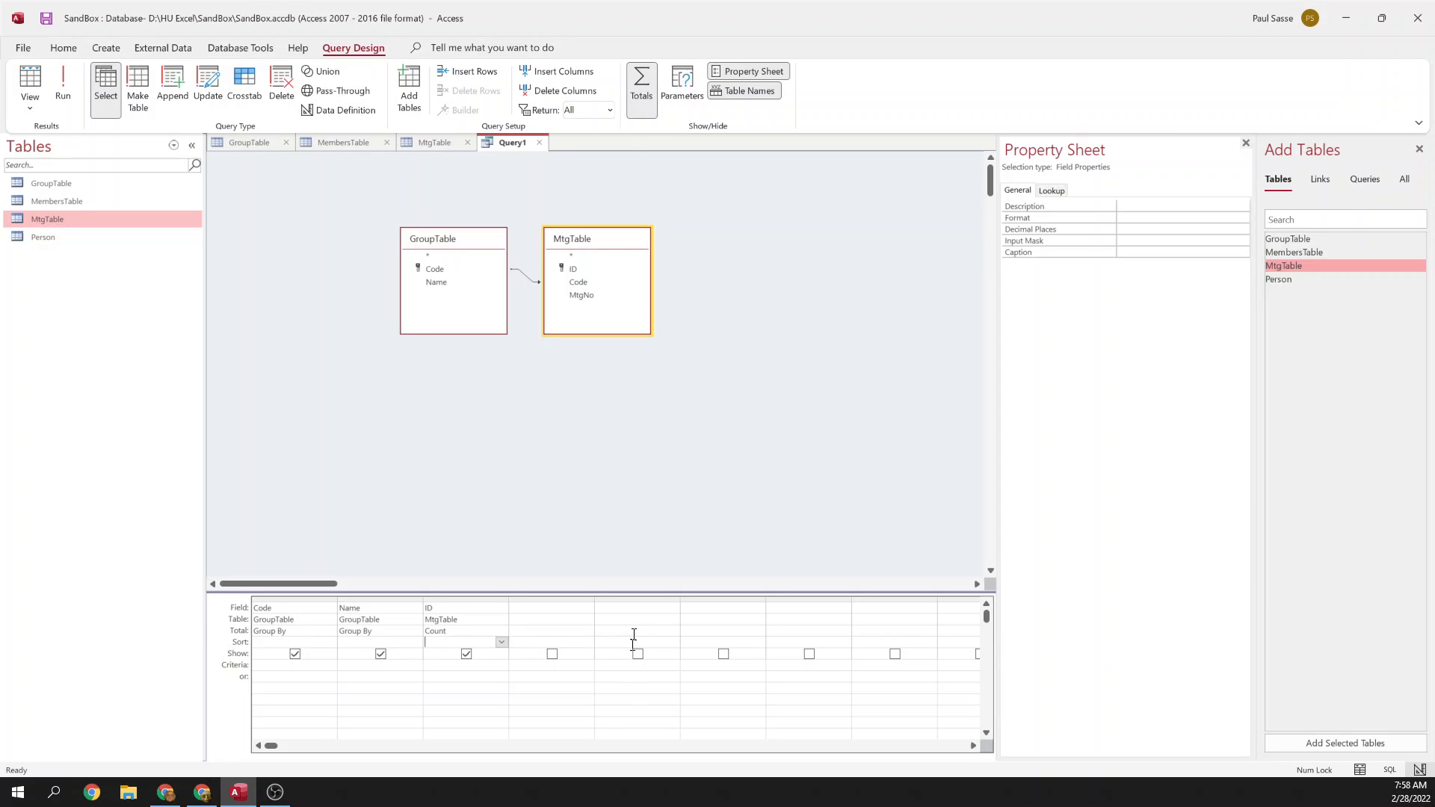
Preview the meeting count per group in Datasheet View and check the RAM group's count
{"action": "right_click", "coordinate": [488, 142]}
{"action": "left_click", "coordinate": [538, 264]}
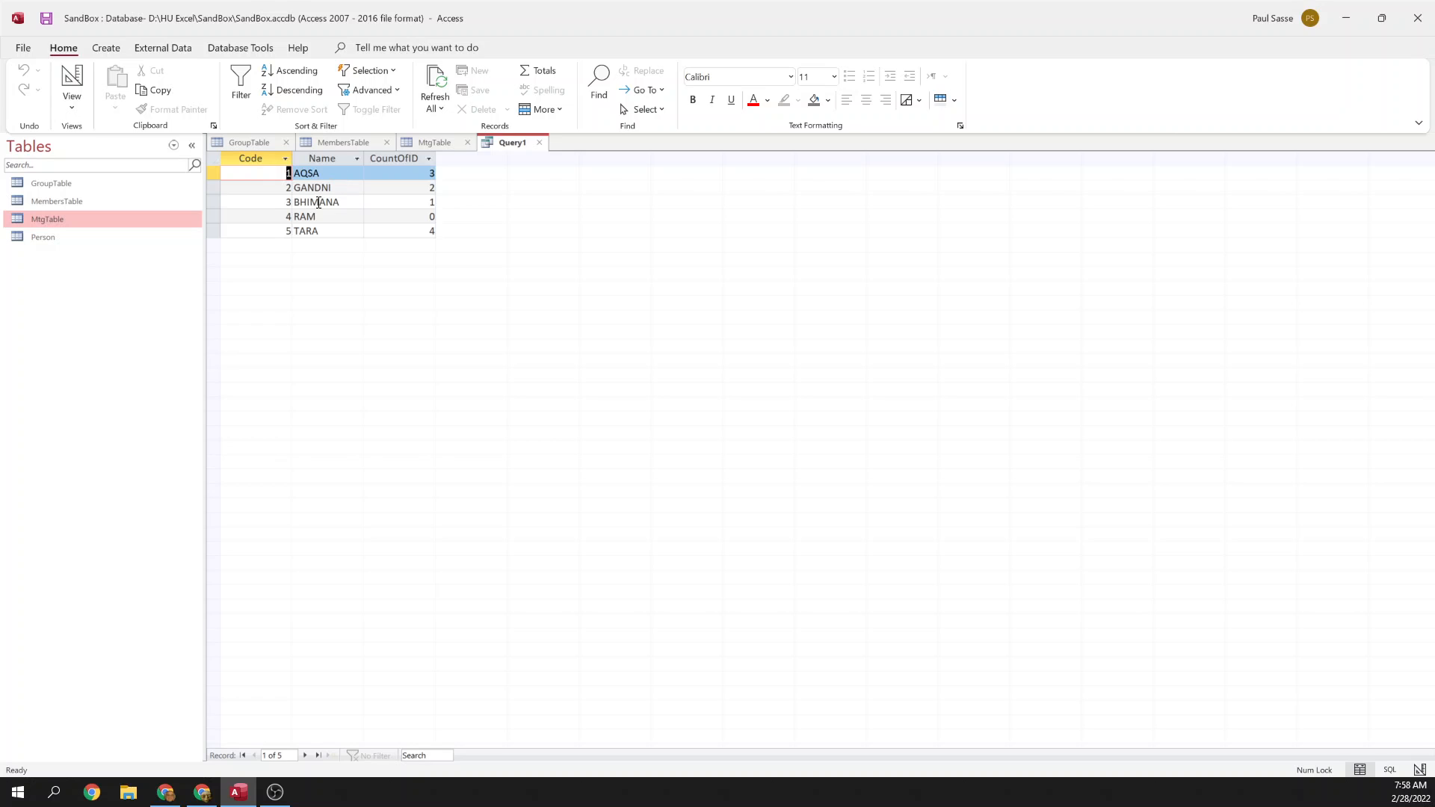
{"action": "left_click", "coordinate": [433, 216]}
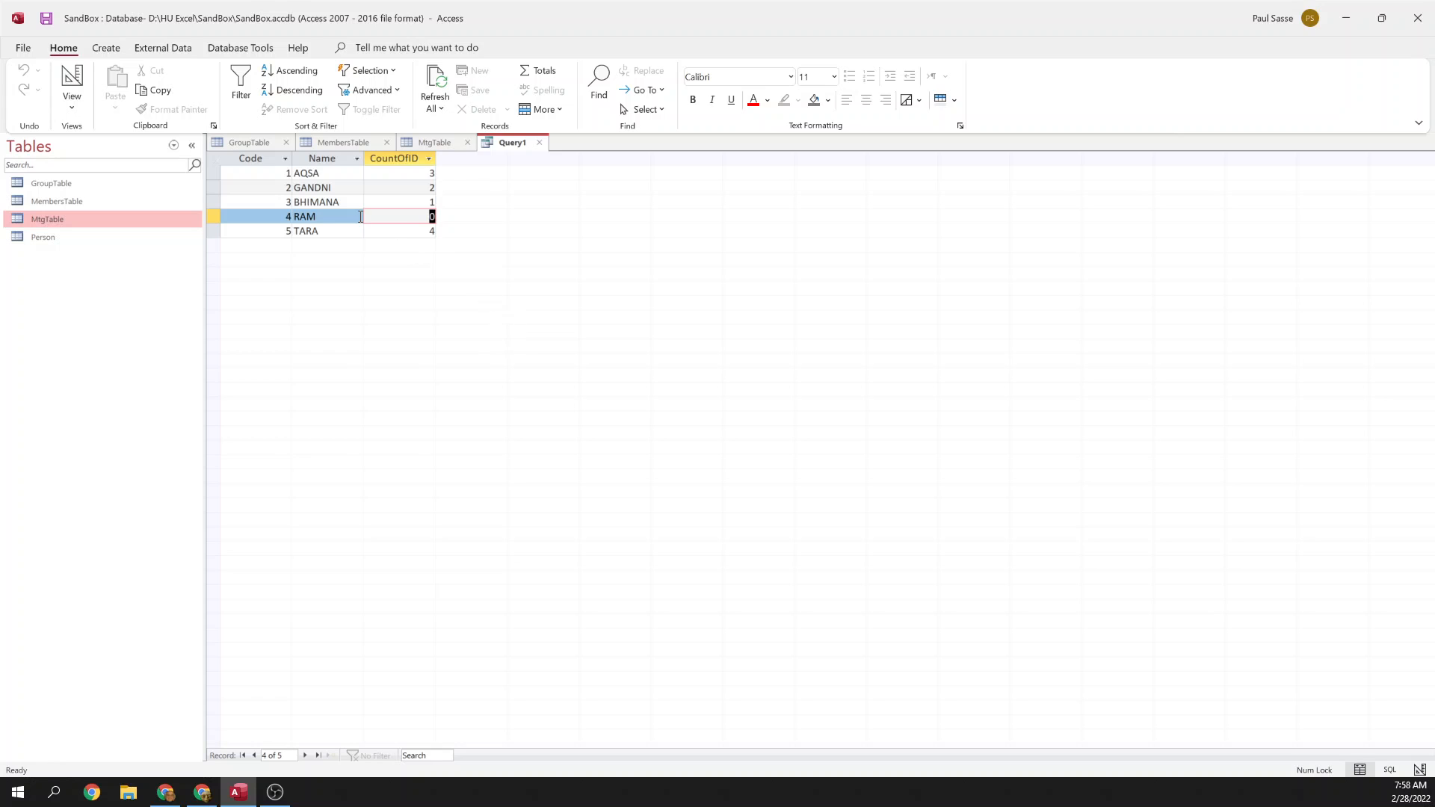
Close Query1 without saving it and open the saved query v_Result in Design View
{"action": "left_click", "coordinate": [541, 142]}
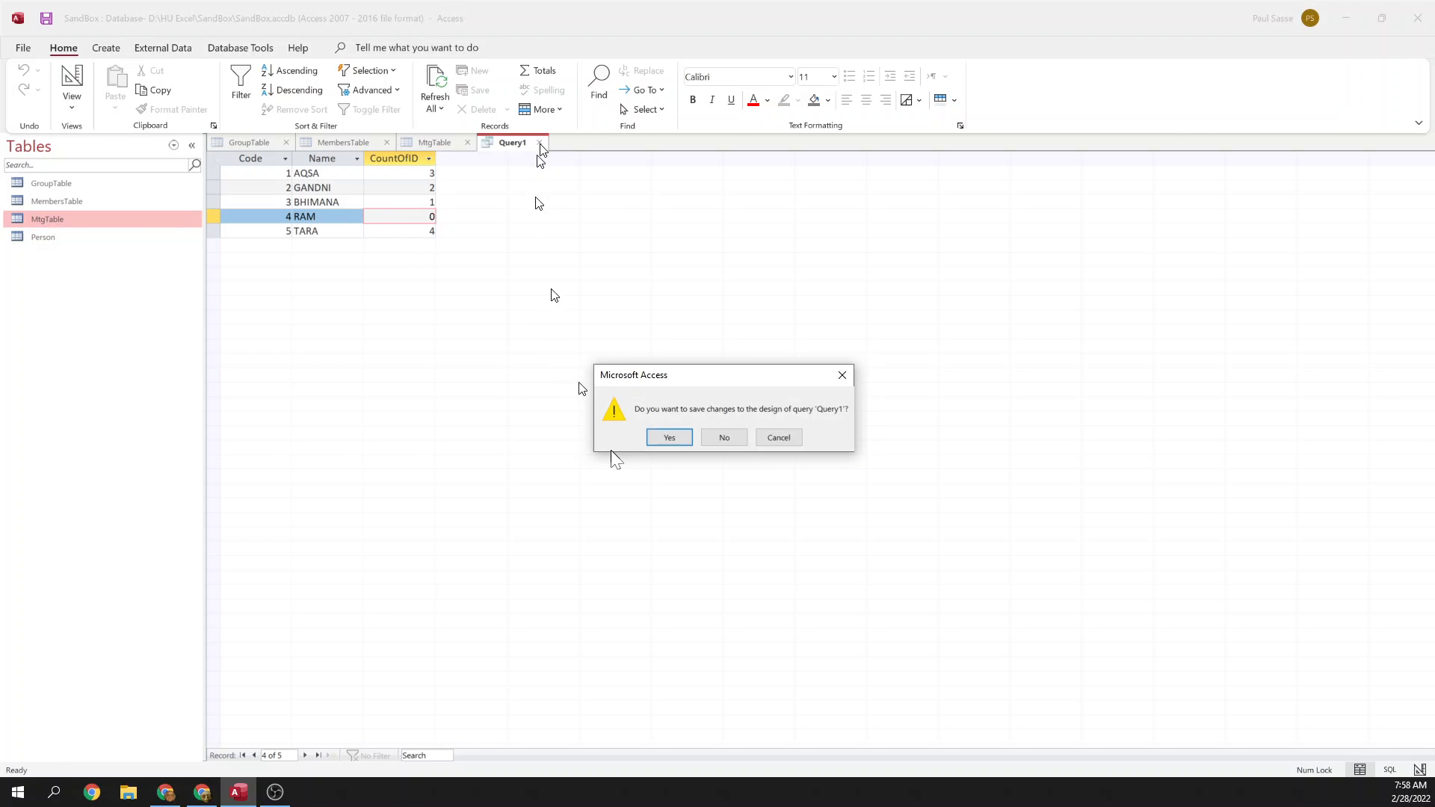
{"action": "left_click", "coordinate": [728, 438]}
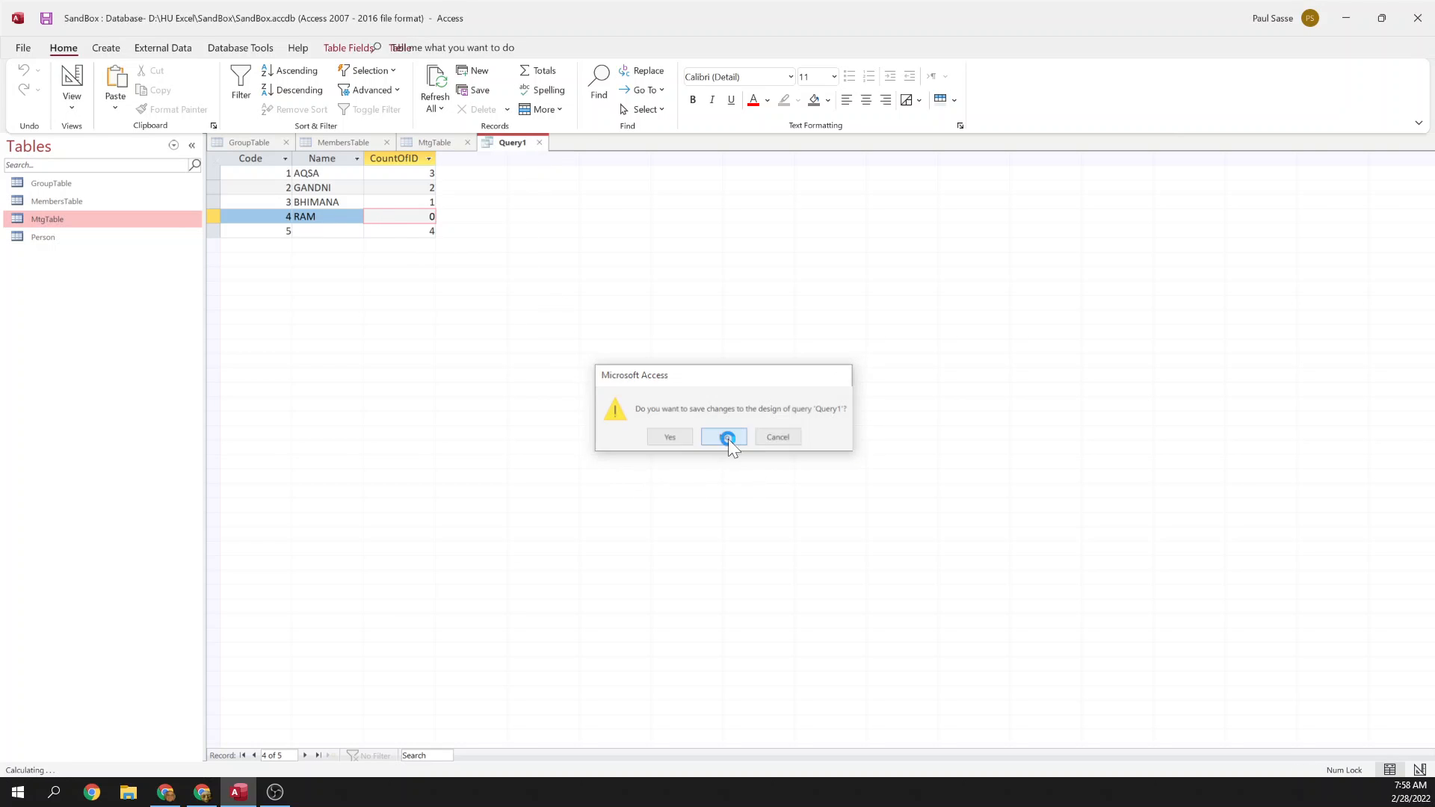
{"action": "left_click", "coordinate": [176, 146]}
{"action": "left_click", "coordinate": [64, 327]}
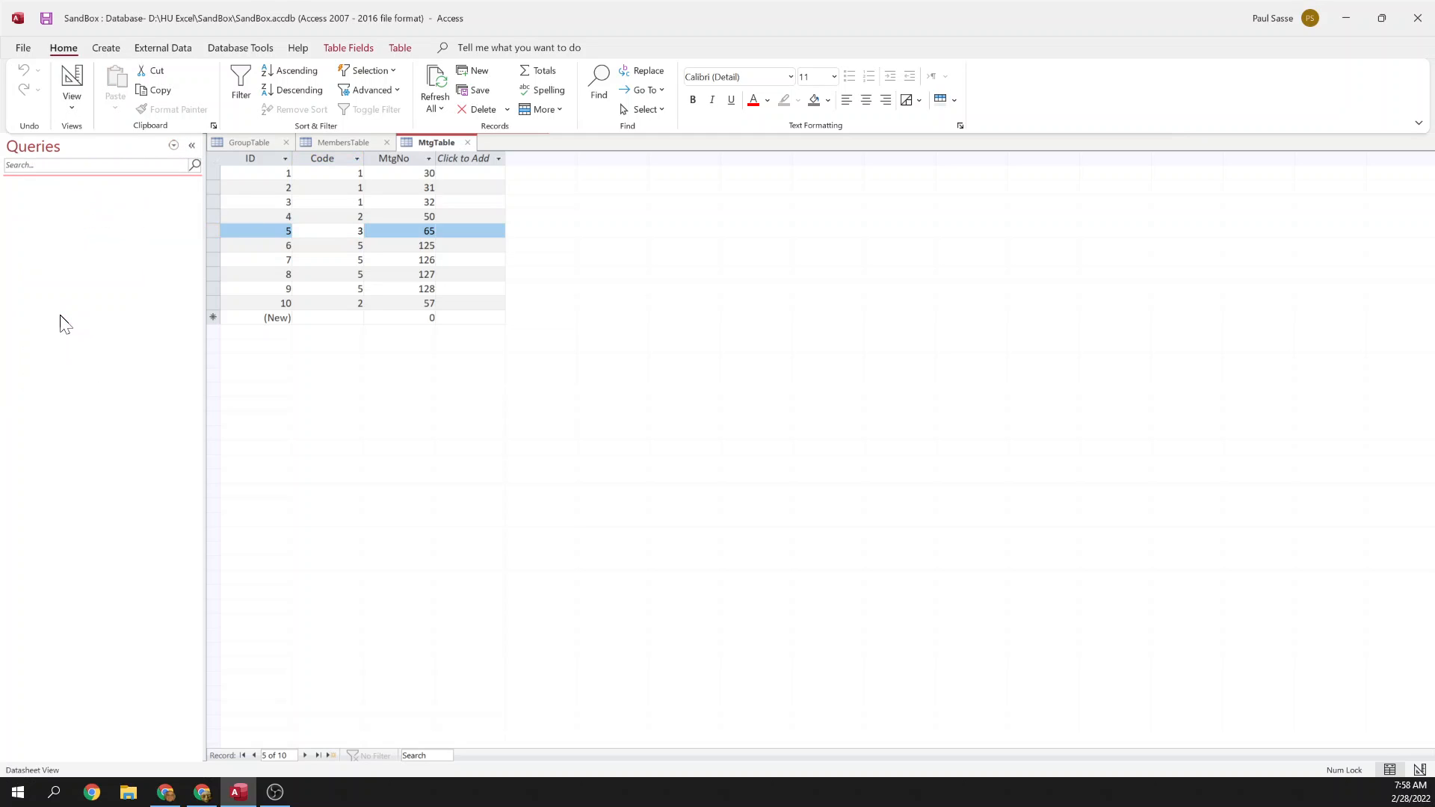
{"action": "right_click", "coordinate": [81, 183]}
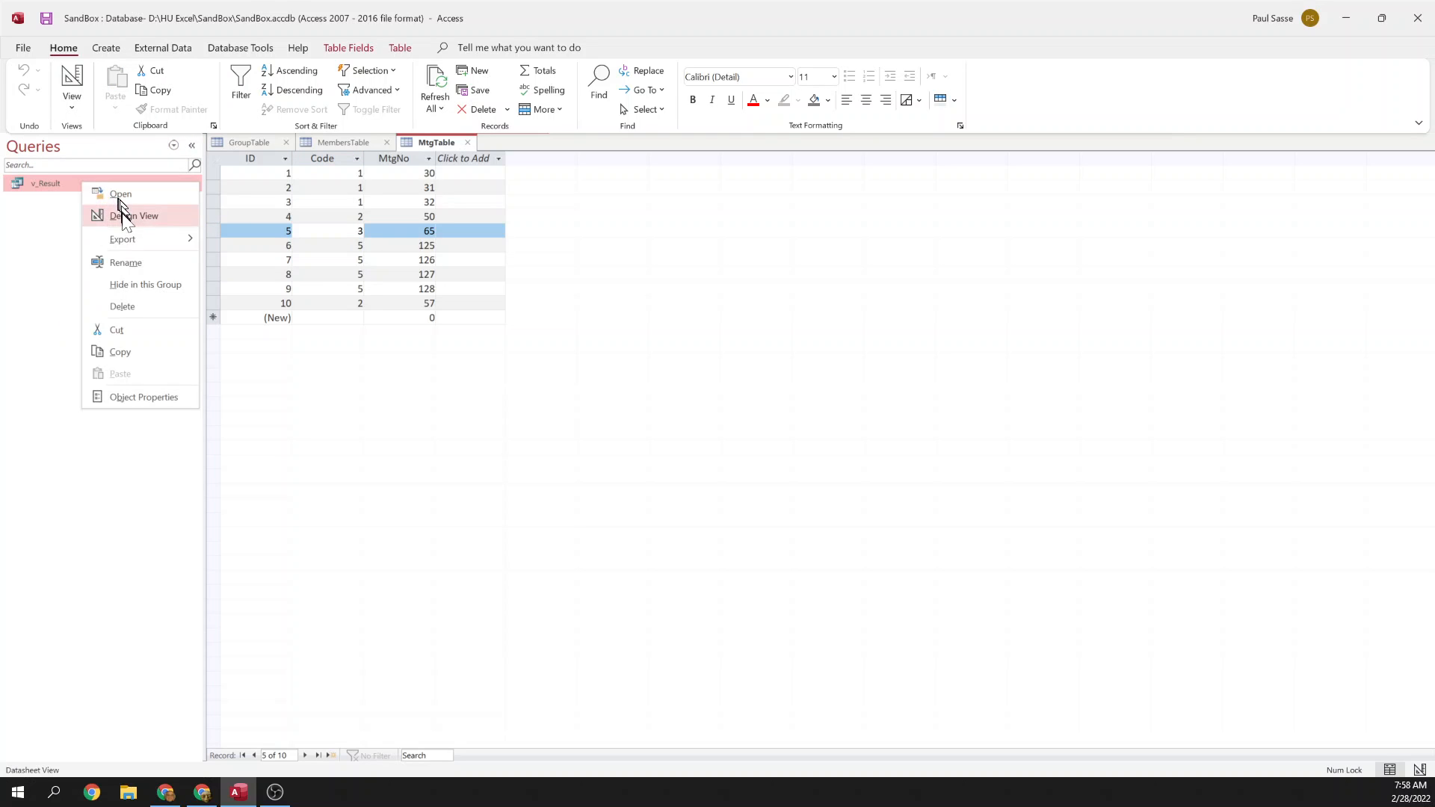
{"action": "left_click", "coordinate": [124, 211]}
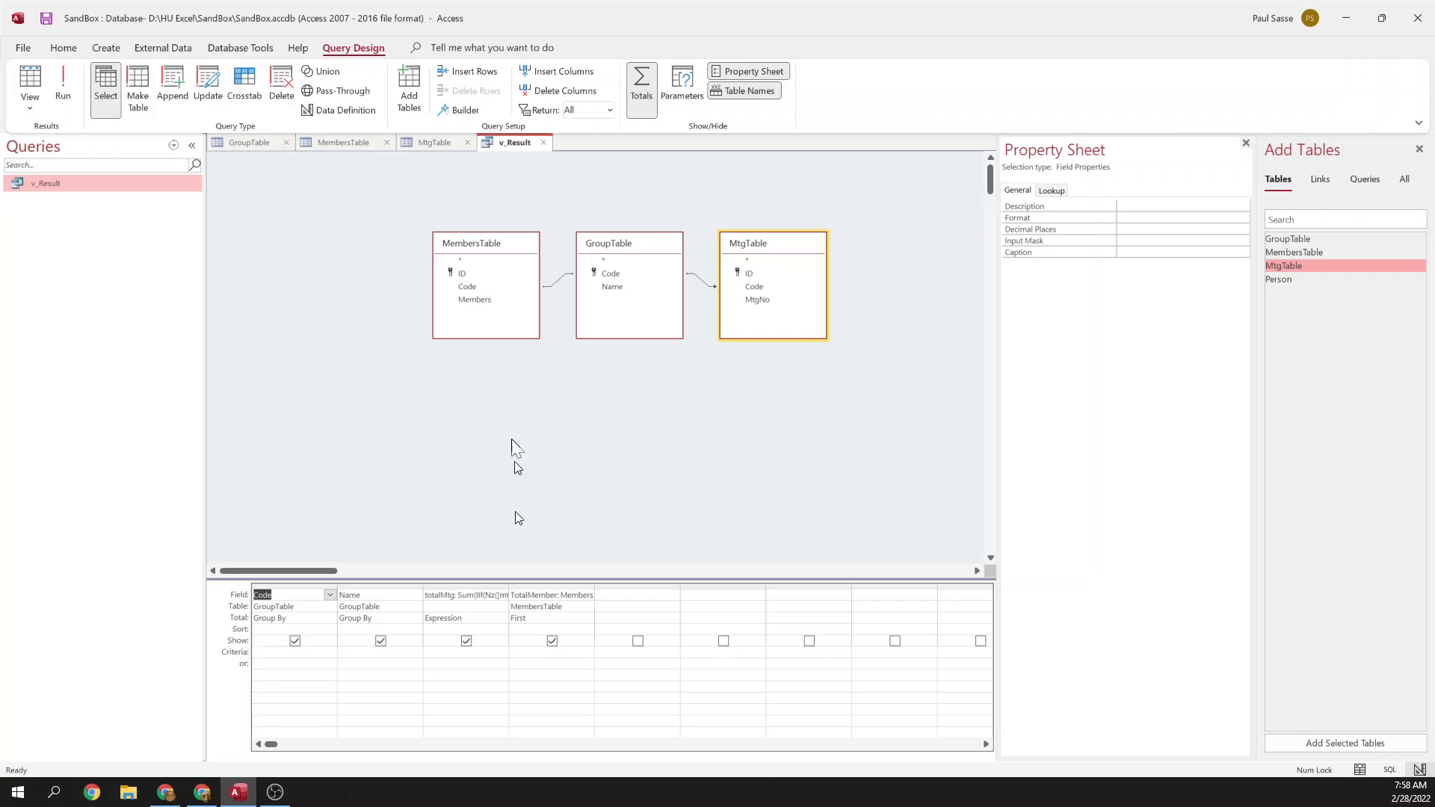
Insert MtgTable's ID as an output field after Name in v_Result and set its total to Count
{"action": "key", "text": "Tab"}
{"action": "key", "text": "Tab"}
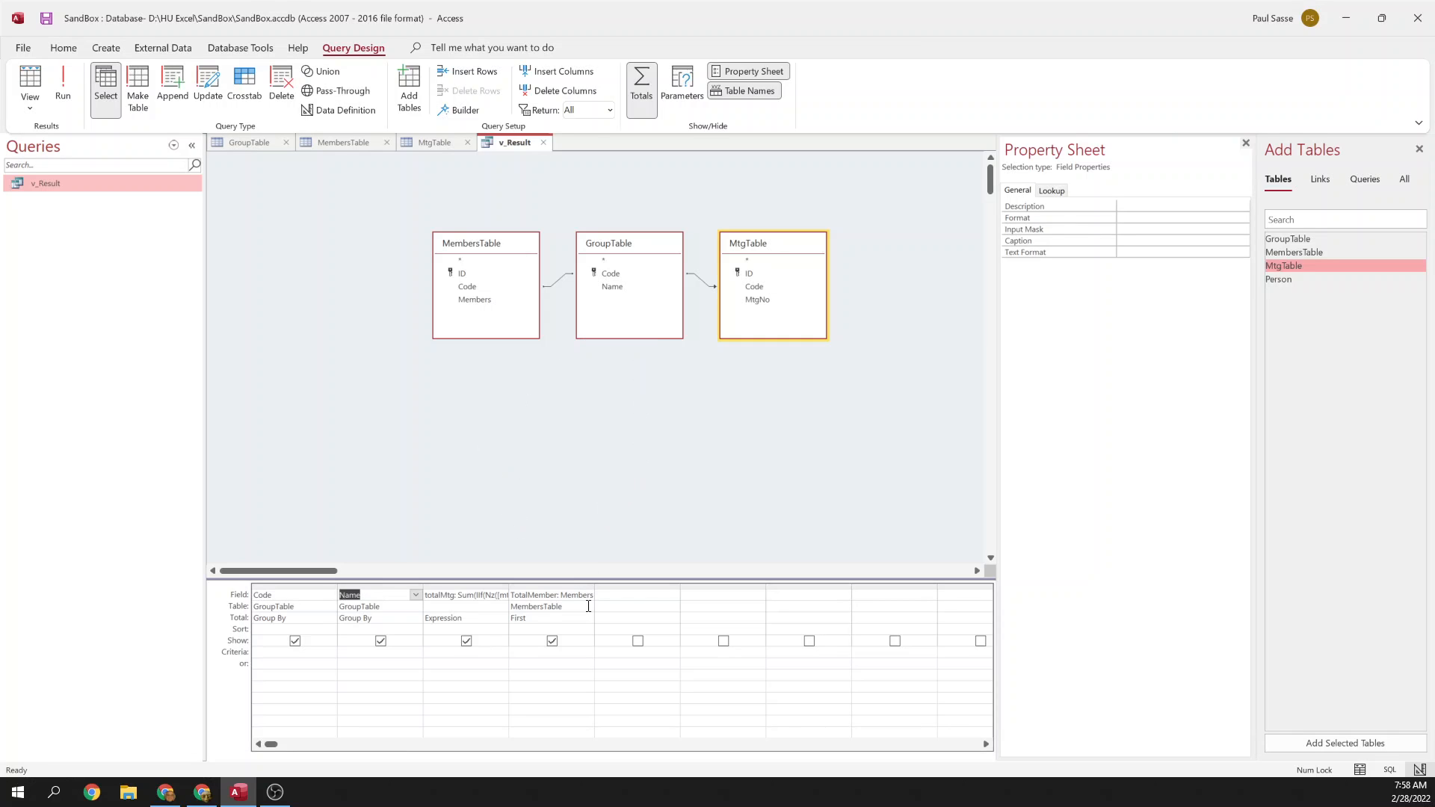
{"action": "left_click", "coordinate": [758, 274]}
{"action": "left_click_drag", "start_coordinate": [758, 273], "coordinate": [434, 596]}
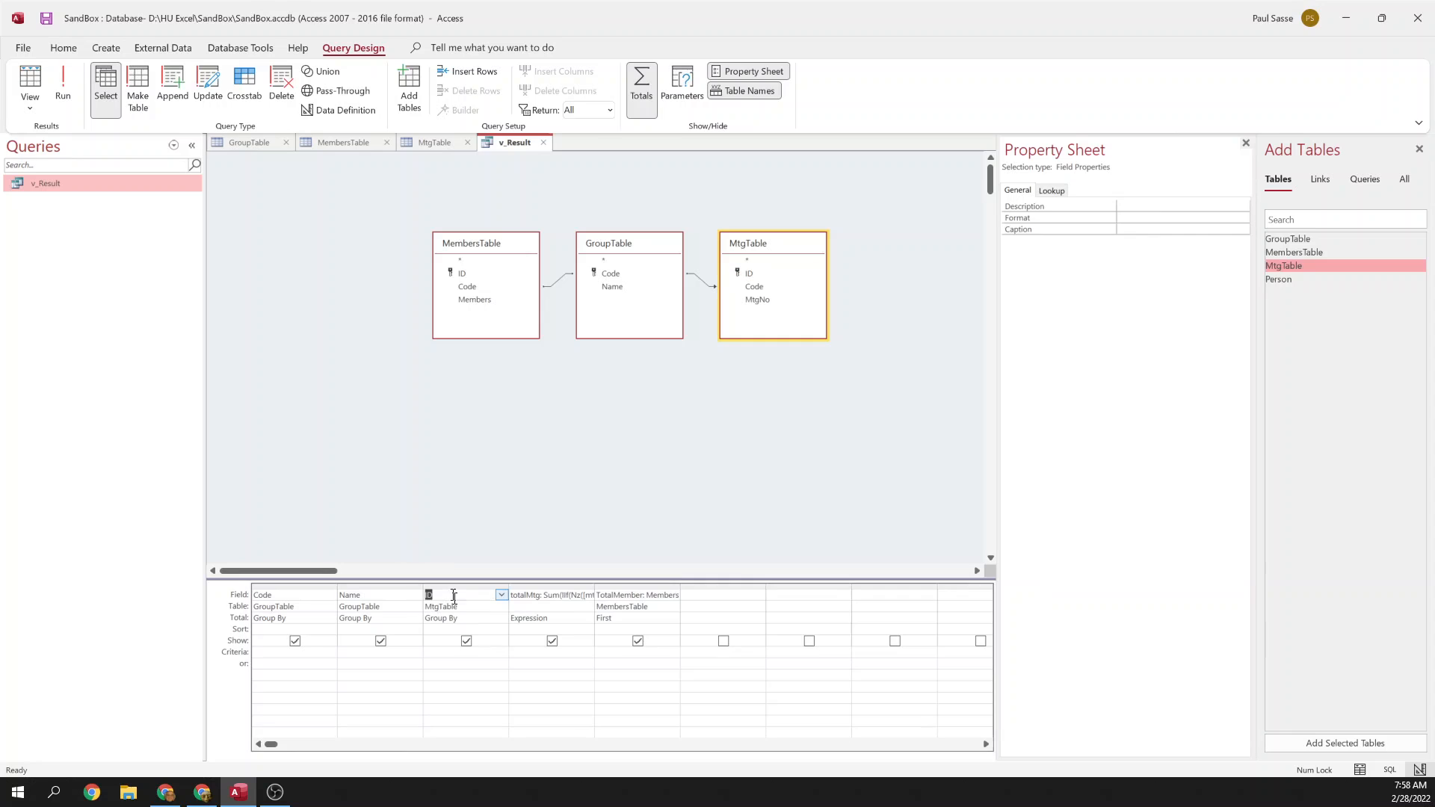
{"action": "key", "text": "Down"}
{"action": "type", "text": "Count"}
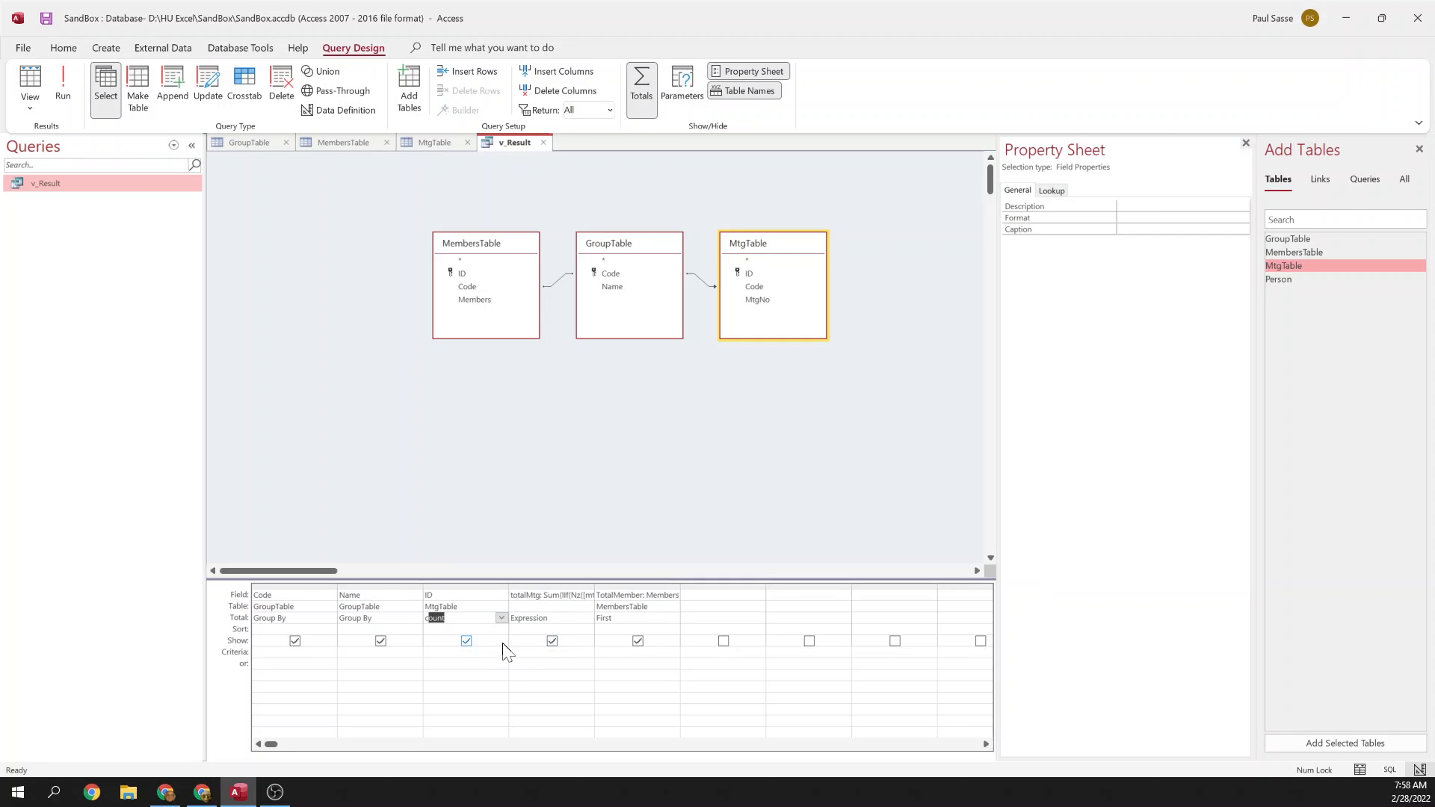
{"action": "key", "text": "Tab"}
Copy the totalMtg alias from the Sum expression column, delete that column, and apply the alias to the ID count field
{"action": "key", "text": "Up"}
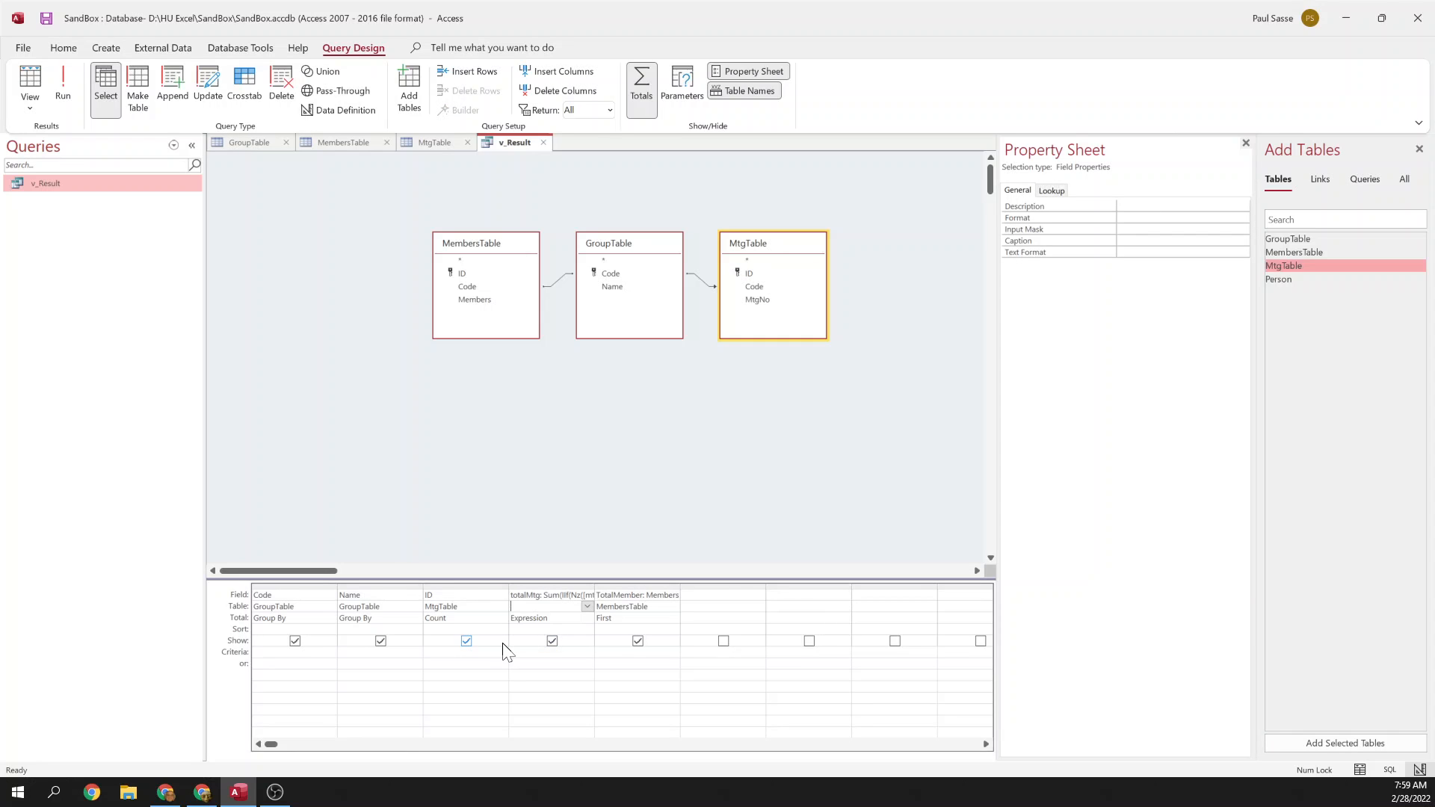
{"action": "key", "text": "Up"}
{"action": "key", "text": "Home"}
{"action": "key", "text": "ctrl+shift+Right"}
{"action": "key", "text": "ctrl+c"}
{"action": "key", "text": "ctrl+space"}
{"action": "key", "text": "Delete"}
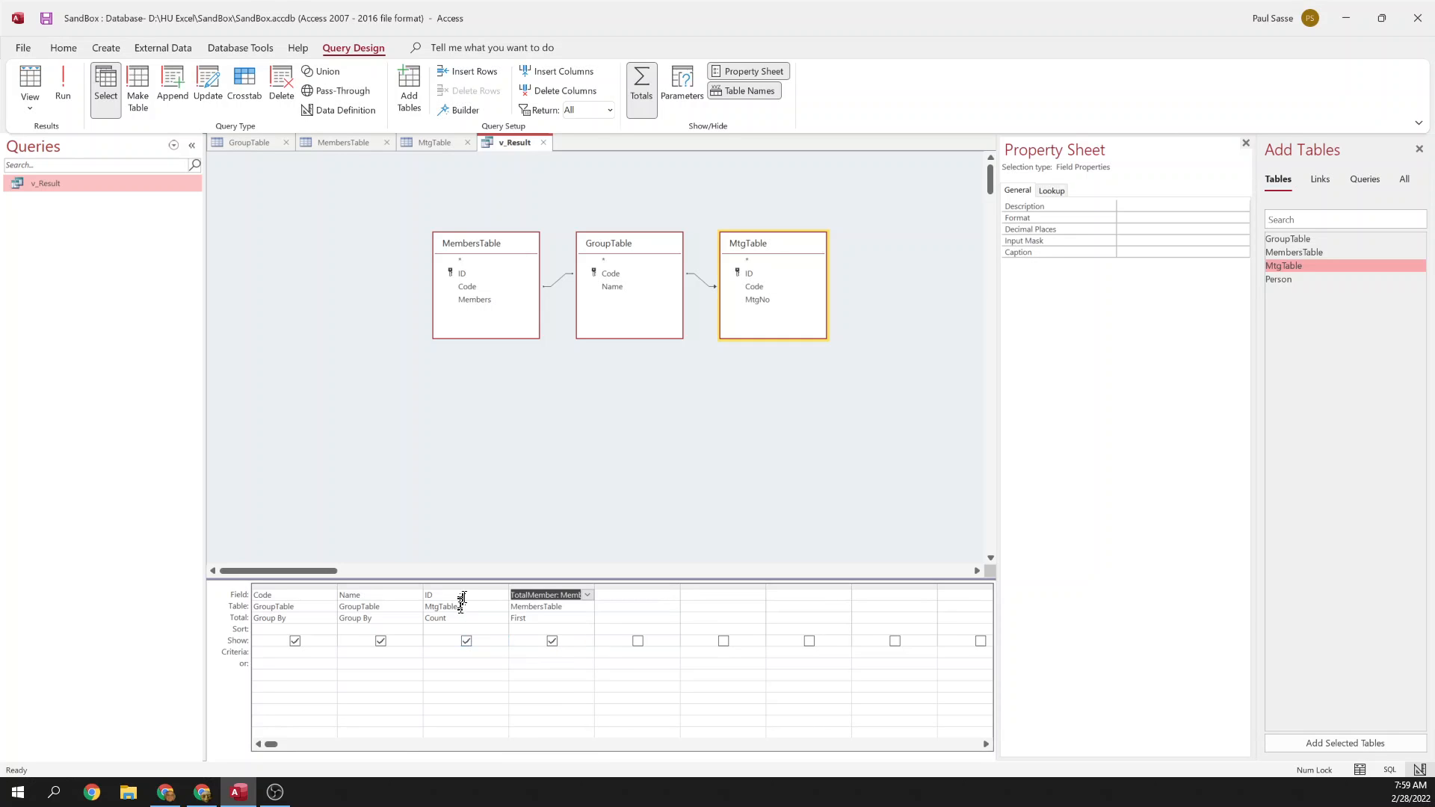
{"action": "left_click", "coordinate": [462, 597]}
{"action": "key", "text": "Home"}
{"action": "key", "text": "ctrl+v"}
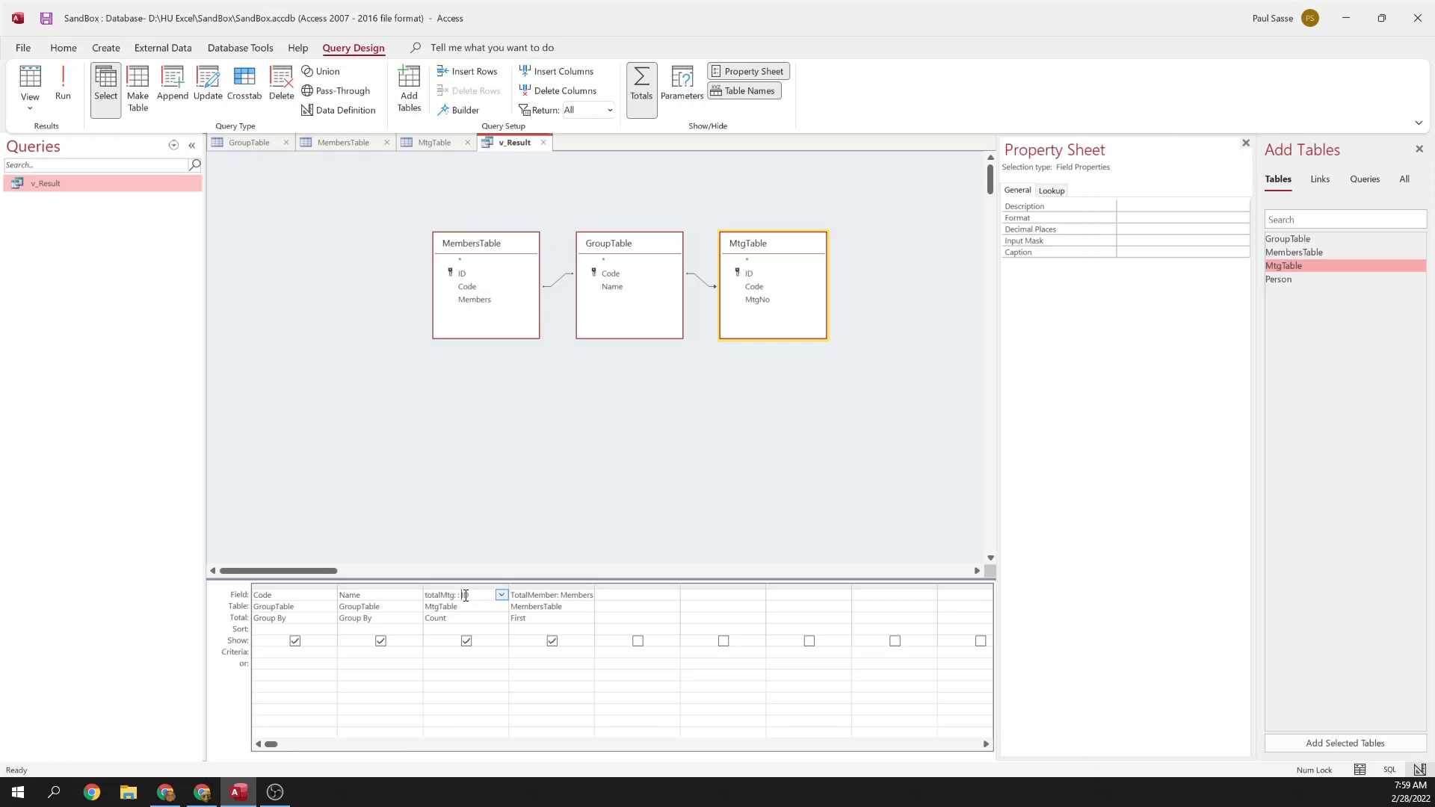
{"action": "key", "text": "Down"}
Set the total for the TotalMember field to Group By
{"action": "left_click", "coordinate": [538, 620]}
{"action": "key", "text": "Up"}
{"action": "key", "text": "Down"}
{"action": "type", "text": "g"}
{"action": "key", "text": "Tab"}
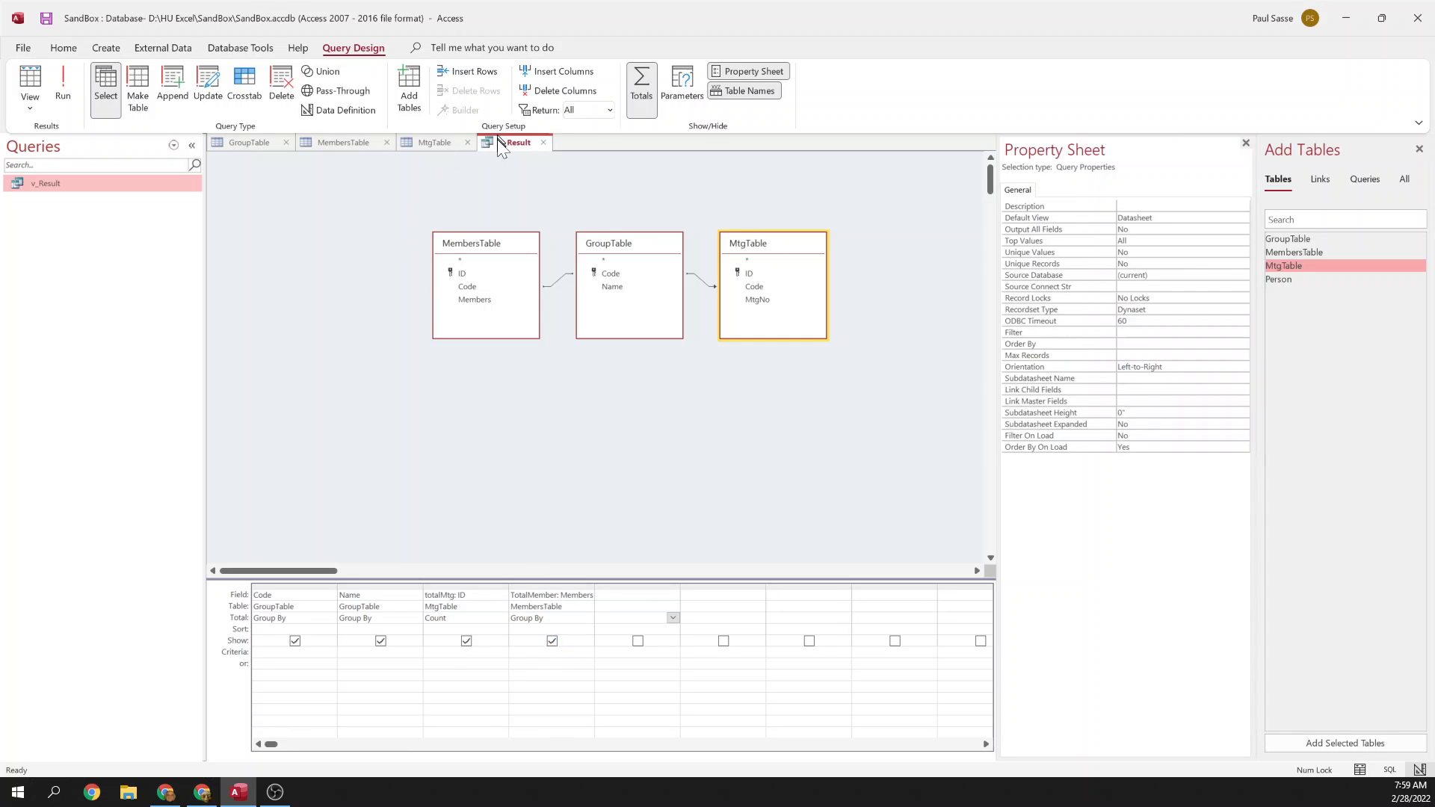
Preview the totalMtg and TotalMember values per group in Datasheet View and return to Design View
{"action": "right_click", "coordinate": [501, 142]}
{"action": "left_click", "coordinate": [558, 264]}
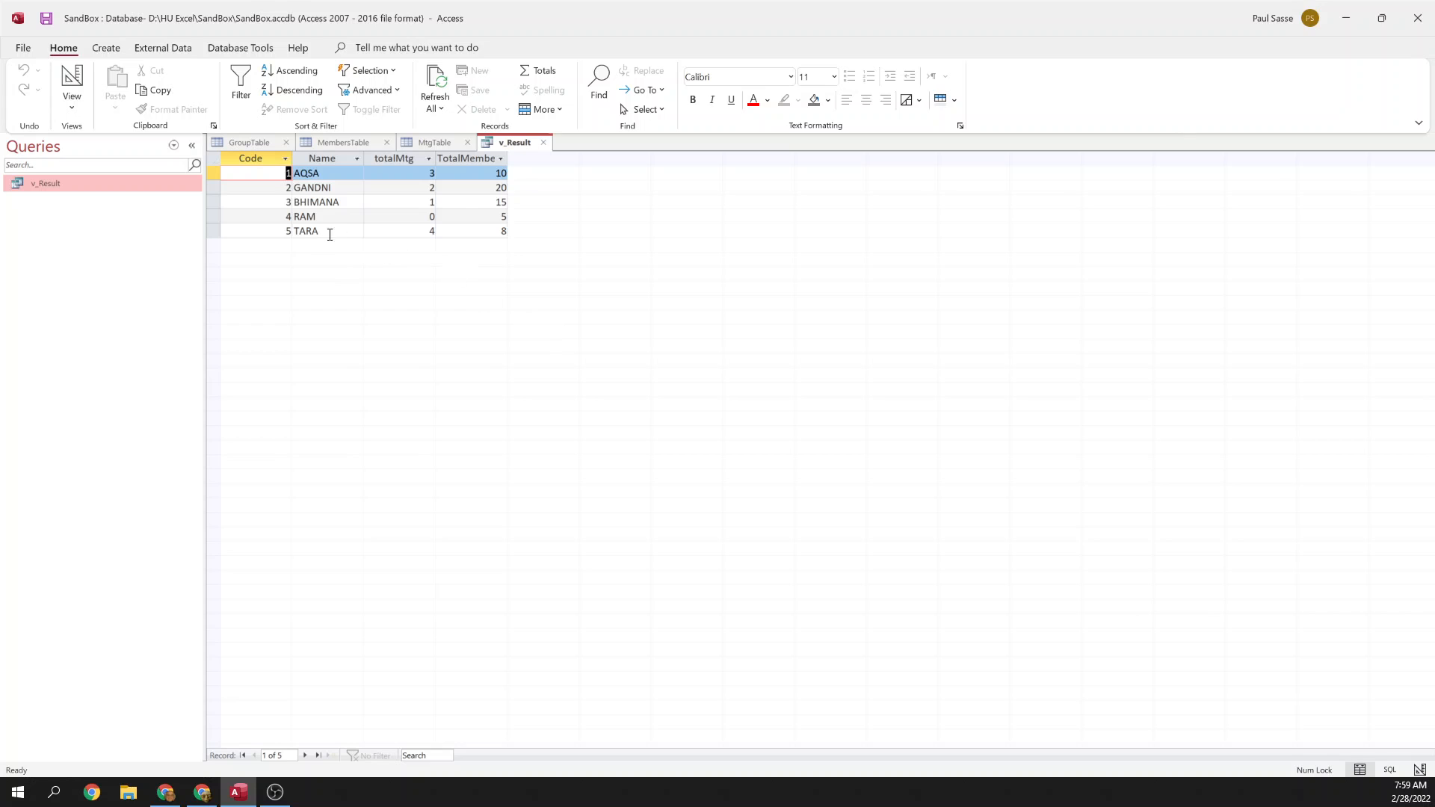
{"action": "right_click", "coordinate": [525, 150]}
{"action": "left_click", "coordinate": [568, 225]}
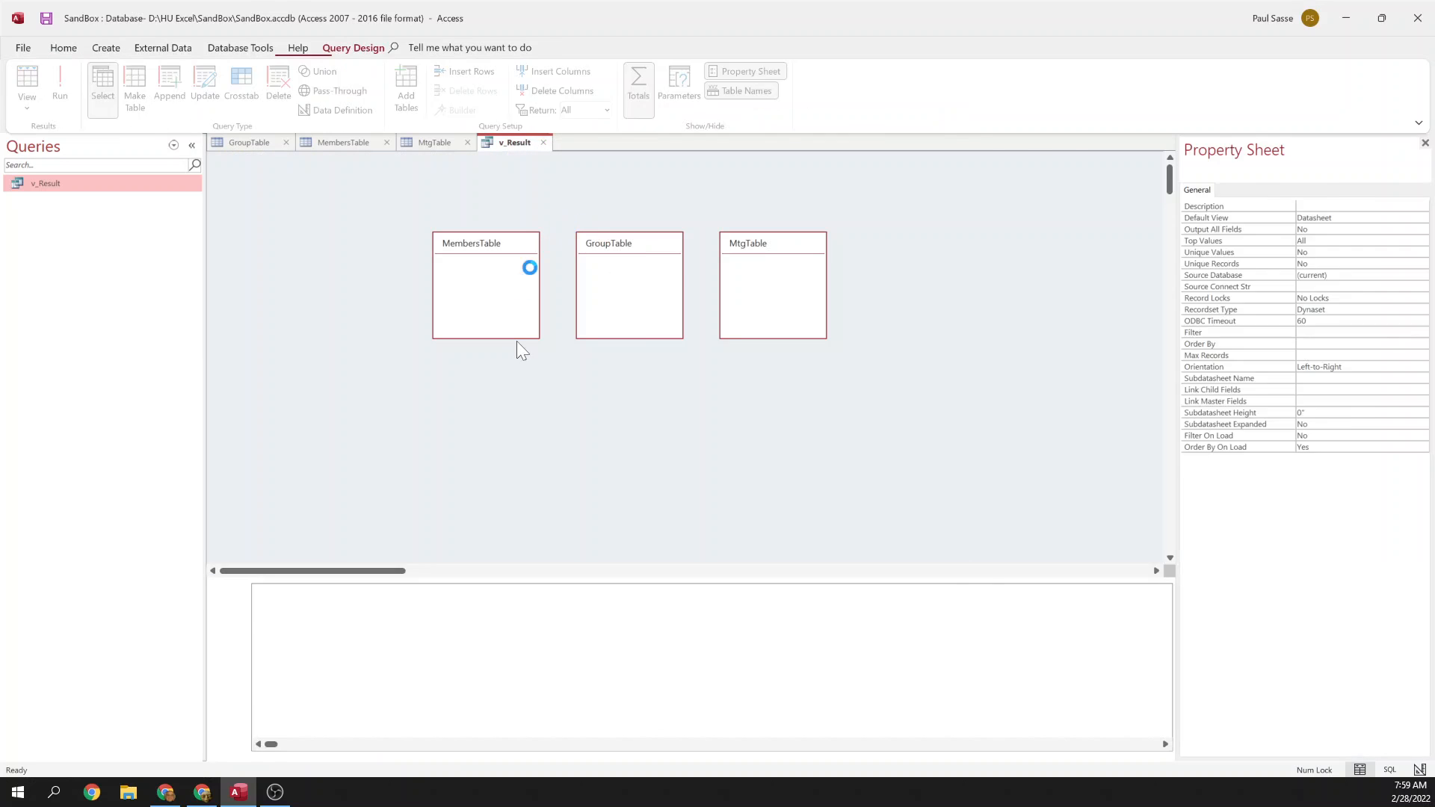
Set the total for the TotalMember field to Sum
{"action": "left_click", "coordinate": [534, 630]}
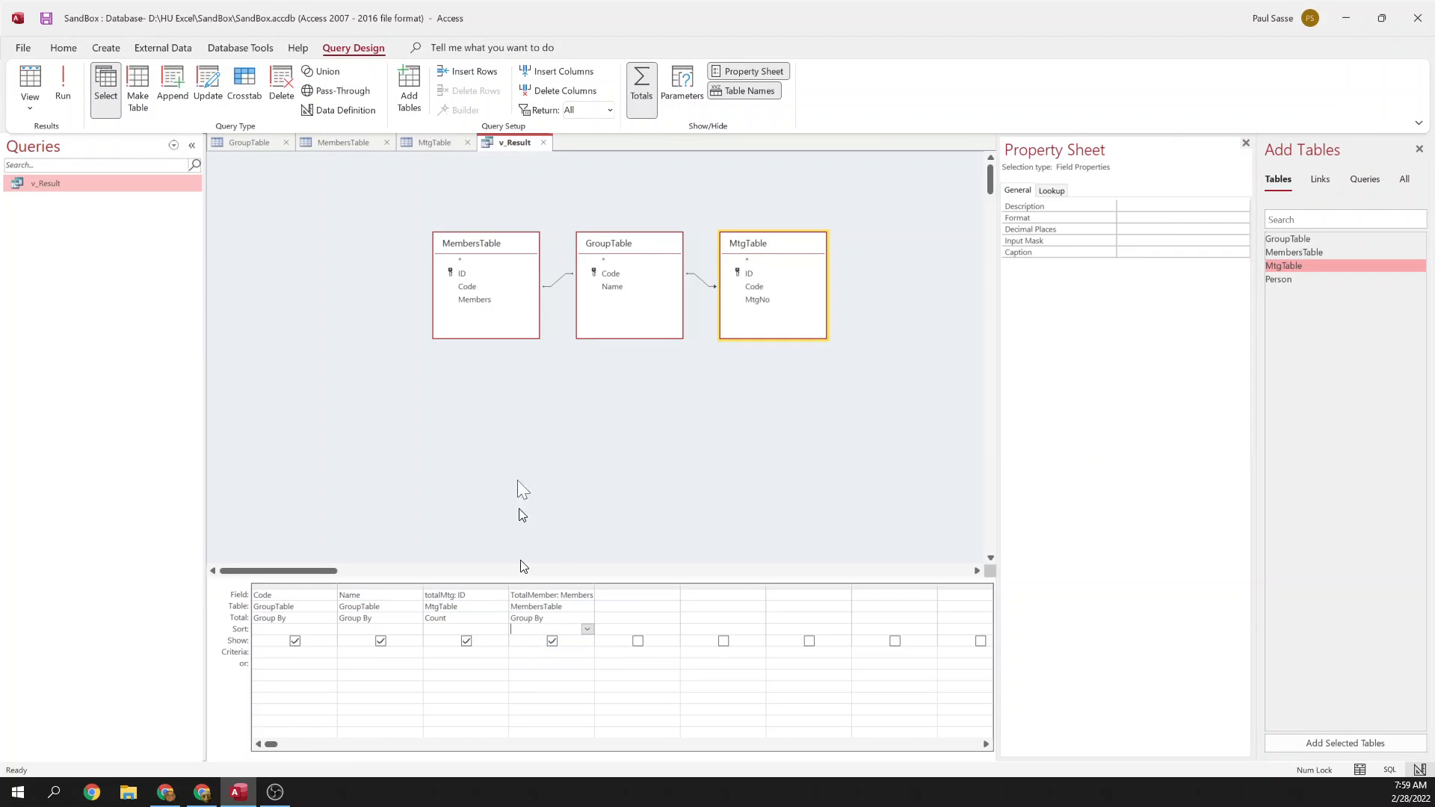
{"action": "right_click", "coordinate": [498, 146]}
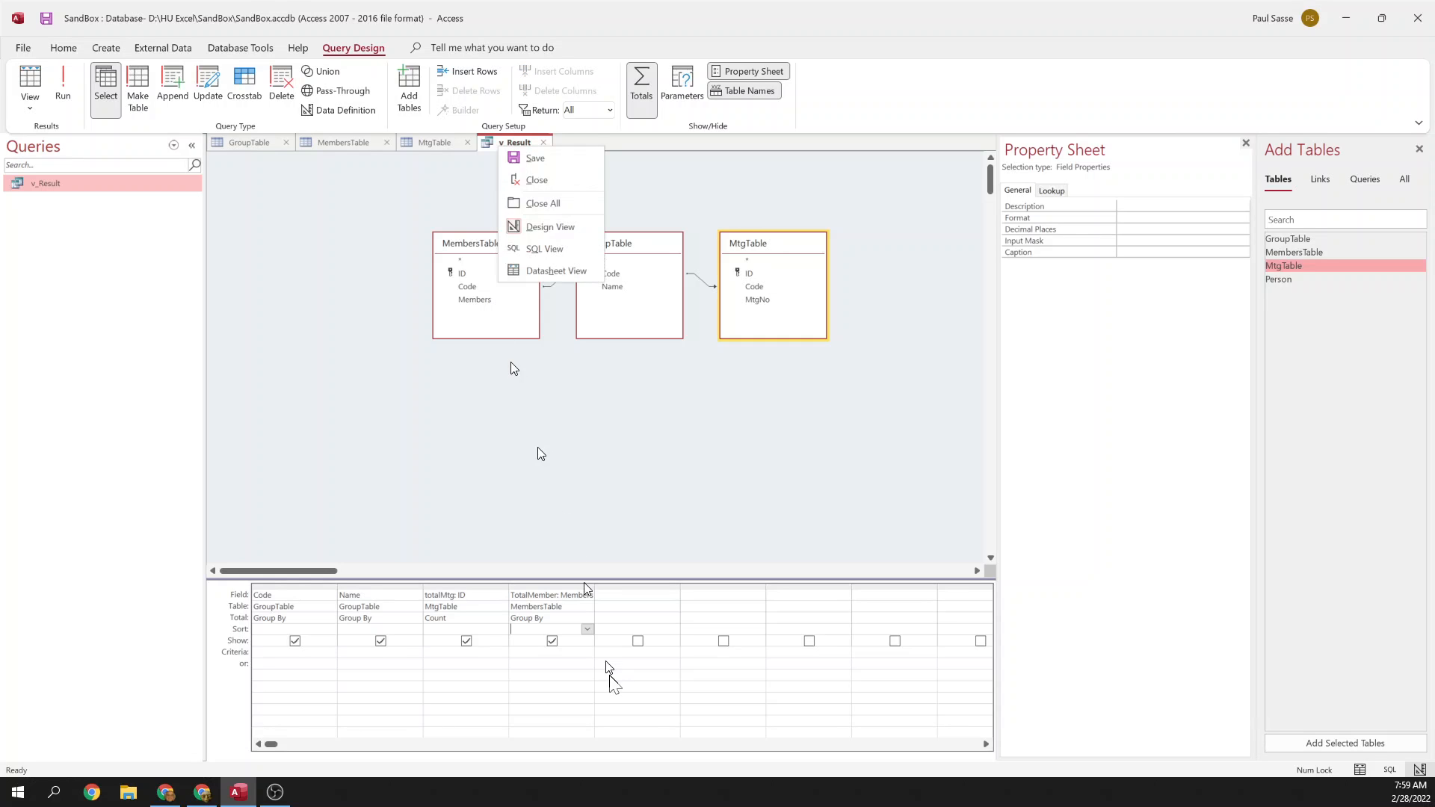
{"action": "left_click", "coordinate": [562, 623]}
{"action": "left_click", "coordinate": [559, 617]}
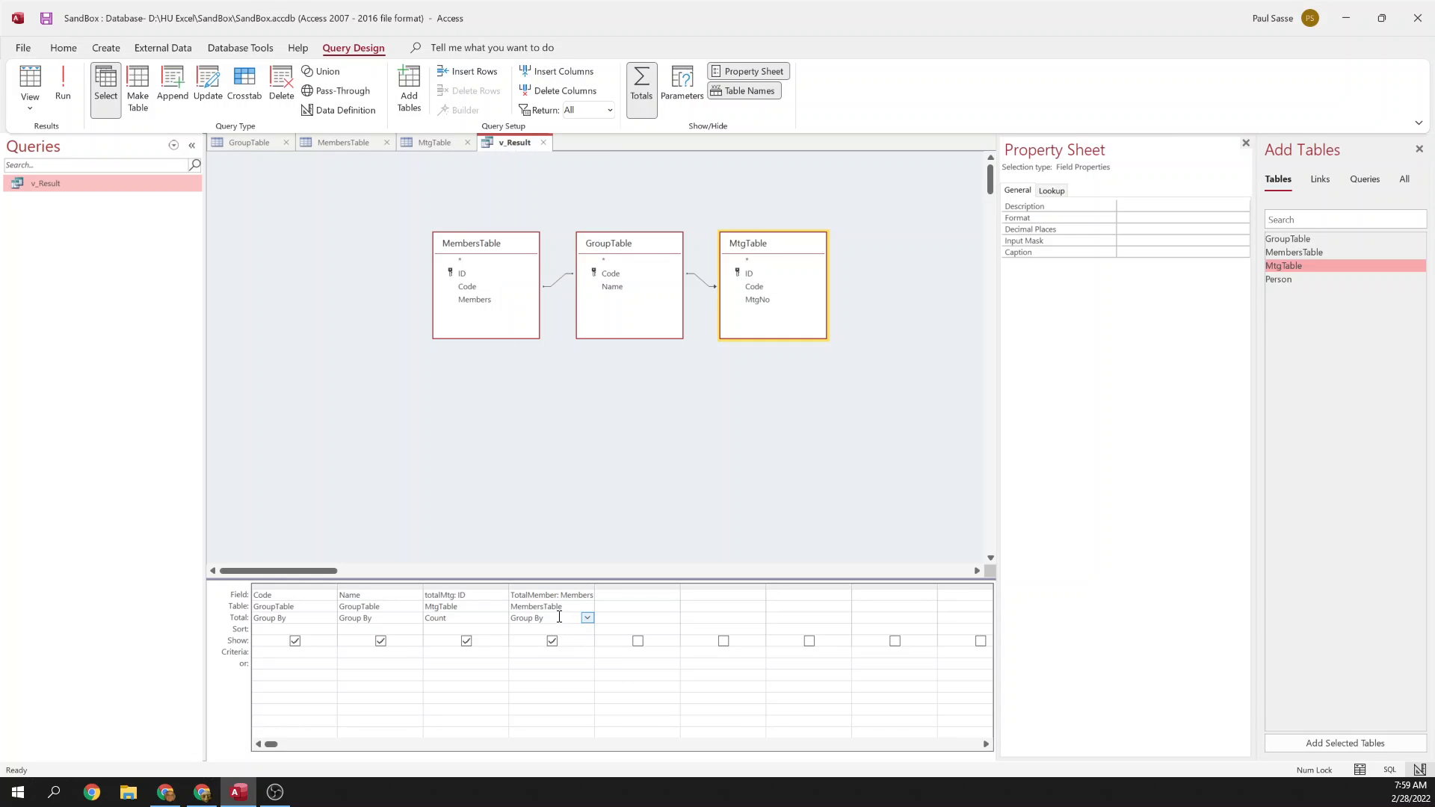
{"action": "left_click", "coordinate": [587, 619]}
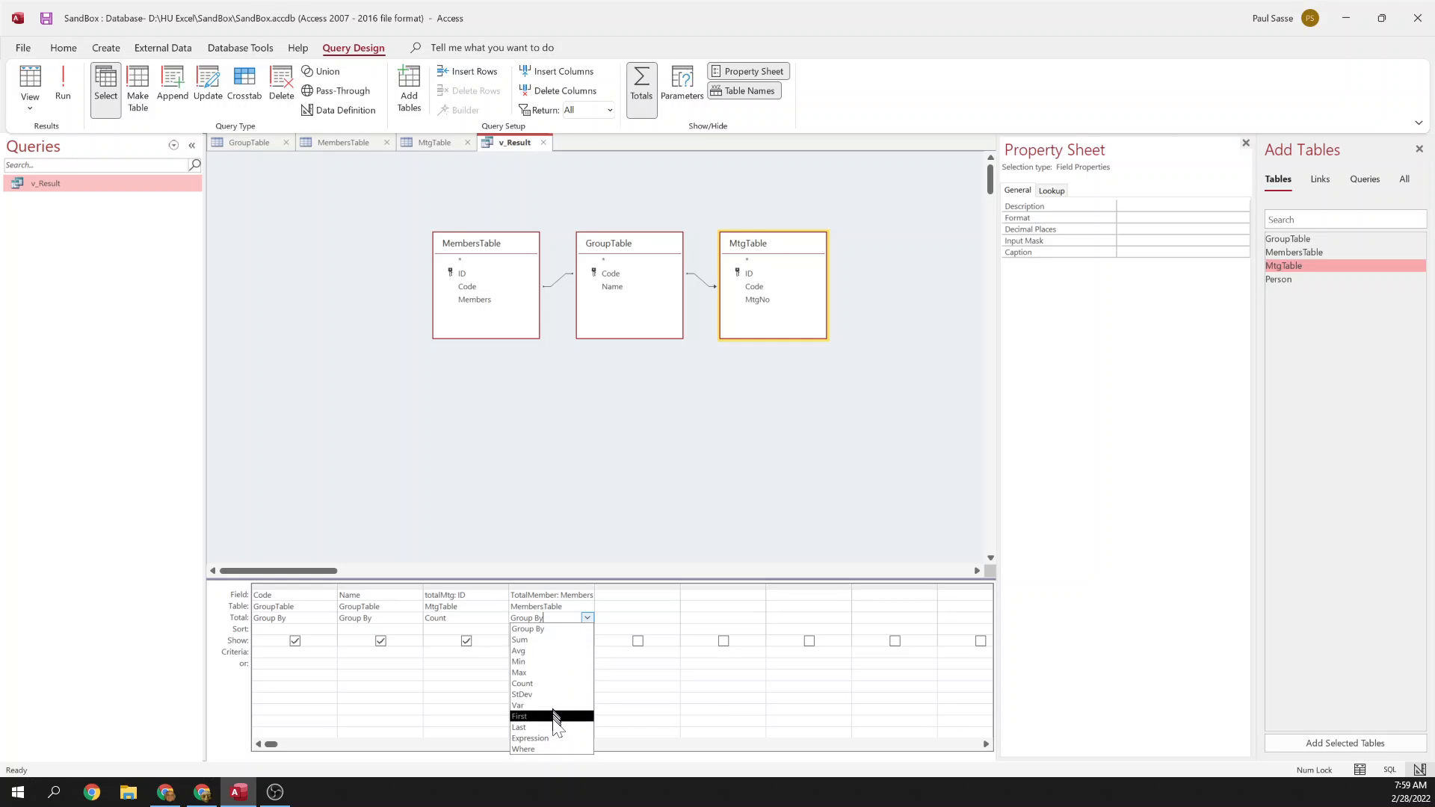
{"action": "left_click", "coordinate": [536, 640]}
Compare the summed TotalMember values with totalMtg in Datasheet View, checking the AQSA row, and return to Design View
{"action": "right_click", "coordinate": [511, 149]}
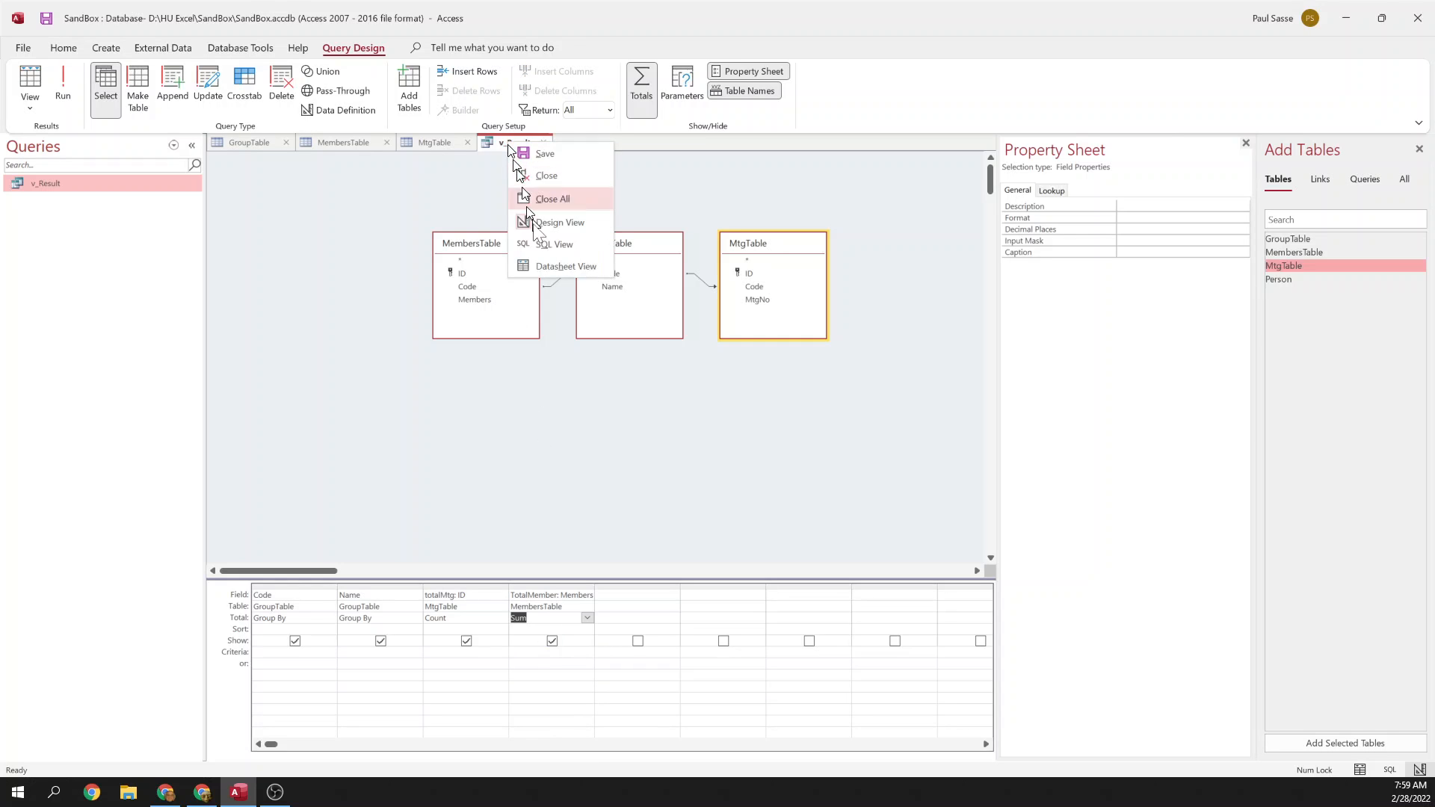
{"action": "left_click", "coordinate": [555, 272]}
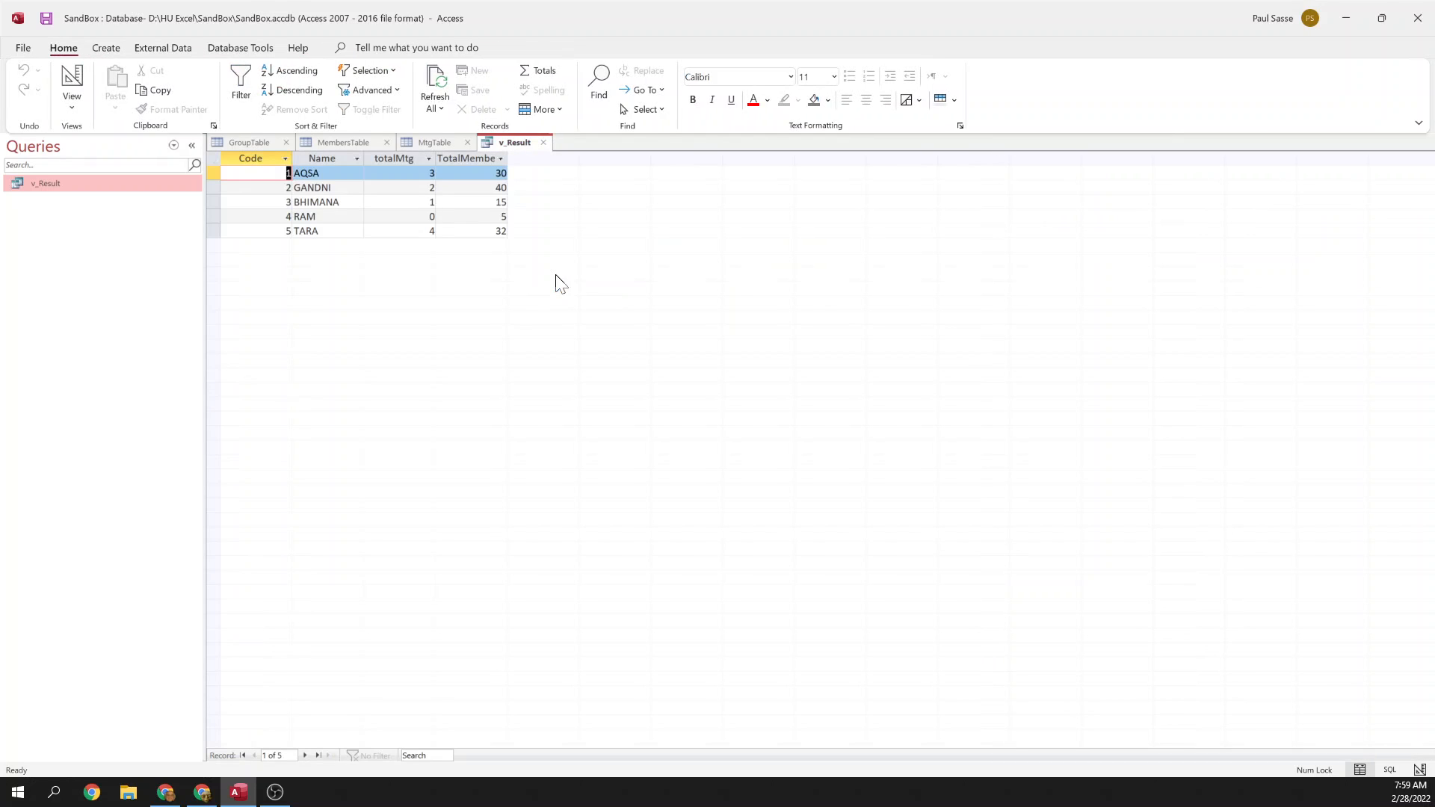
{"action": "left_click", "coordinate": [465, 157]}
{"action": "left_click", "coordinate": [483, 204]}
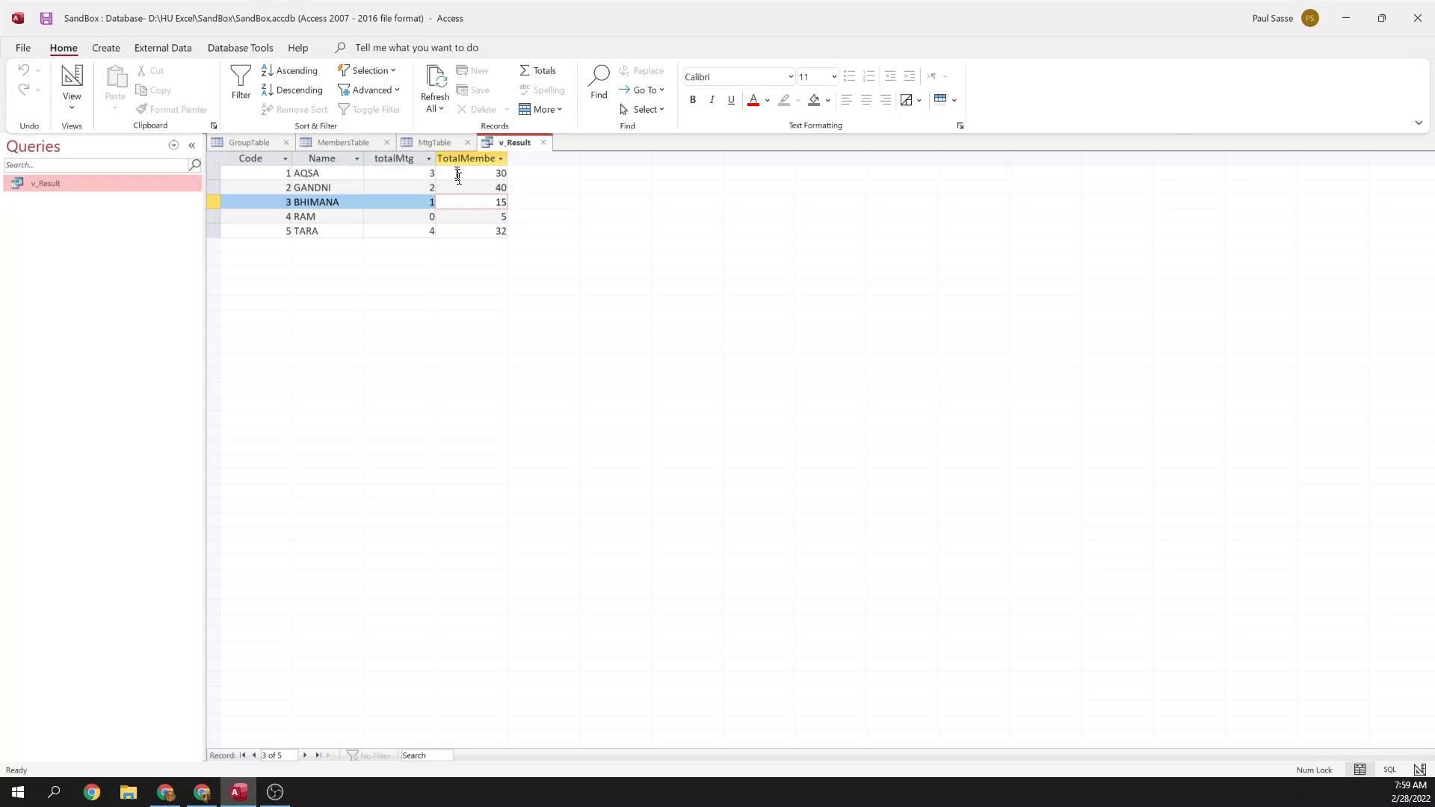
{"action": "left_click_drag", "start_coordinate": [426, 171], "coordinate": [510, 172]}
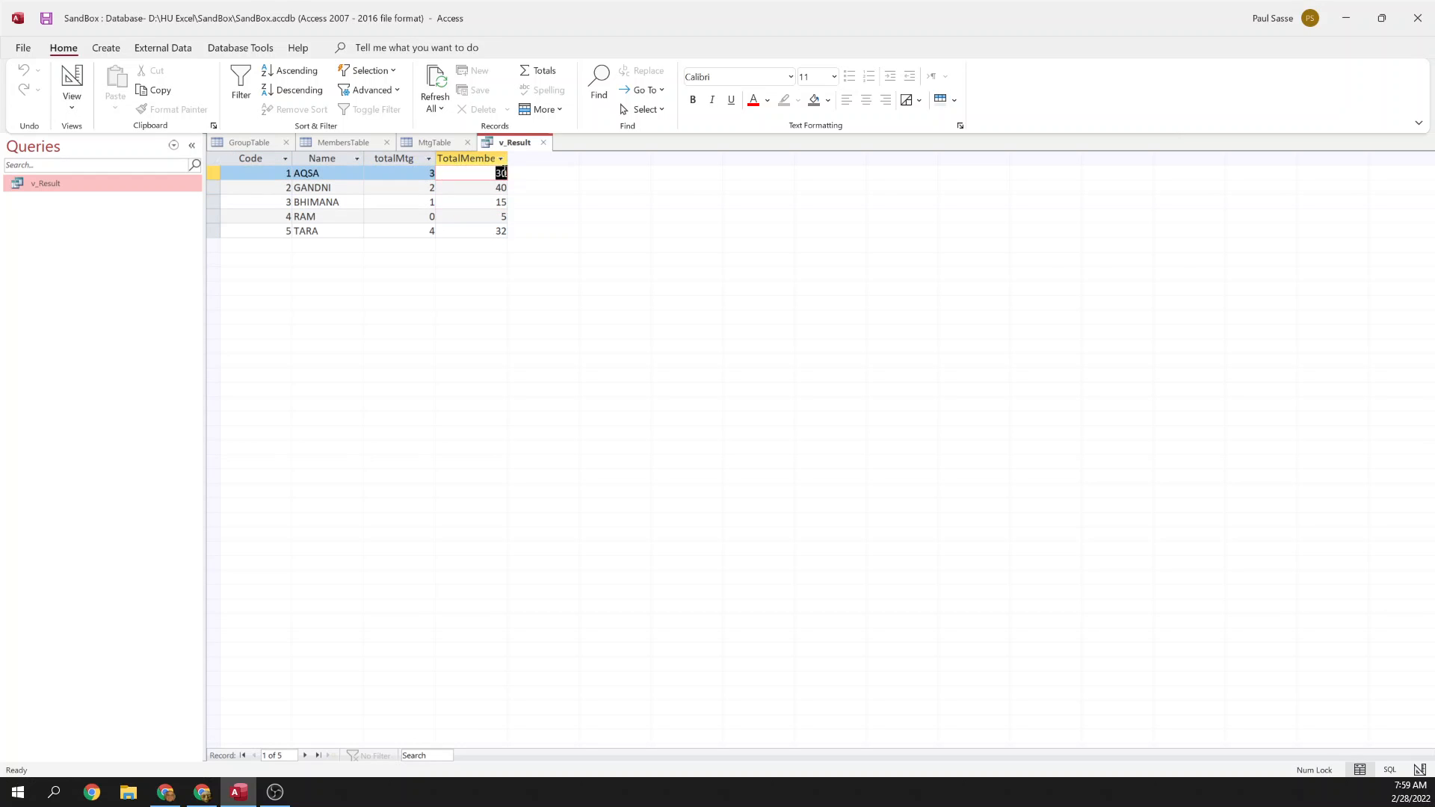
{"action": "right_click", "coordinate": [492, 146]}
{"action": "left_click", "coordinate": [527, 223]}
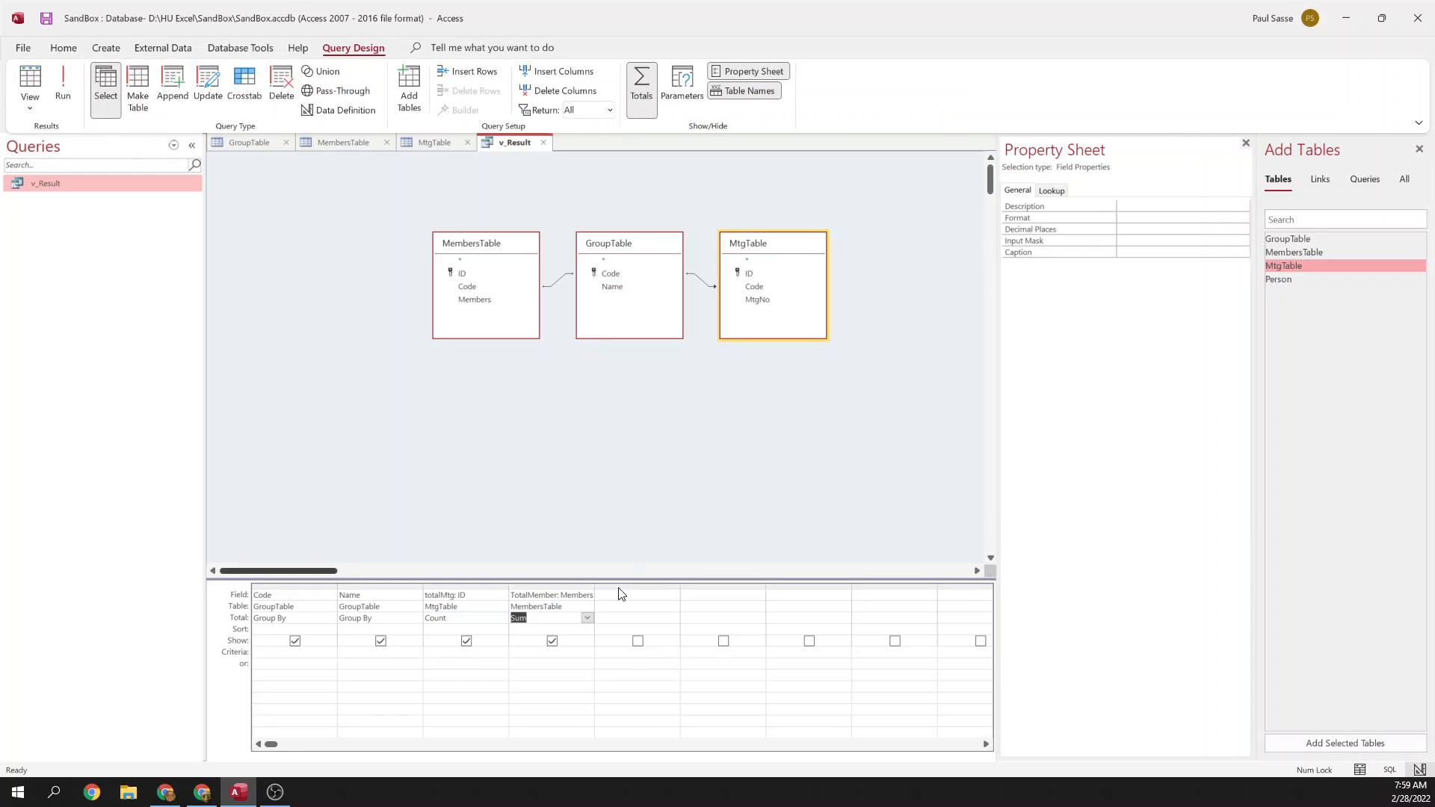
Set TotalMember's total back to Group By, preview the query in Datasheet View, and return to Design View
{"action": "type", "text": "Group By"}
{"action": "left_click", "coordinate": [637, 617]}
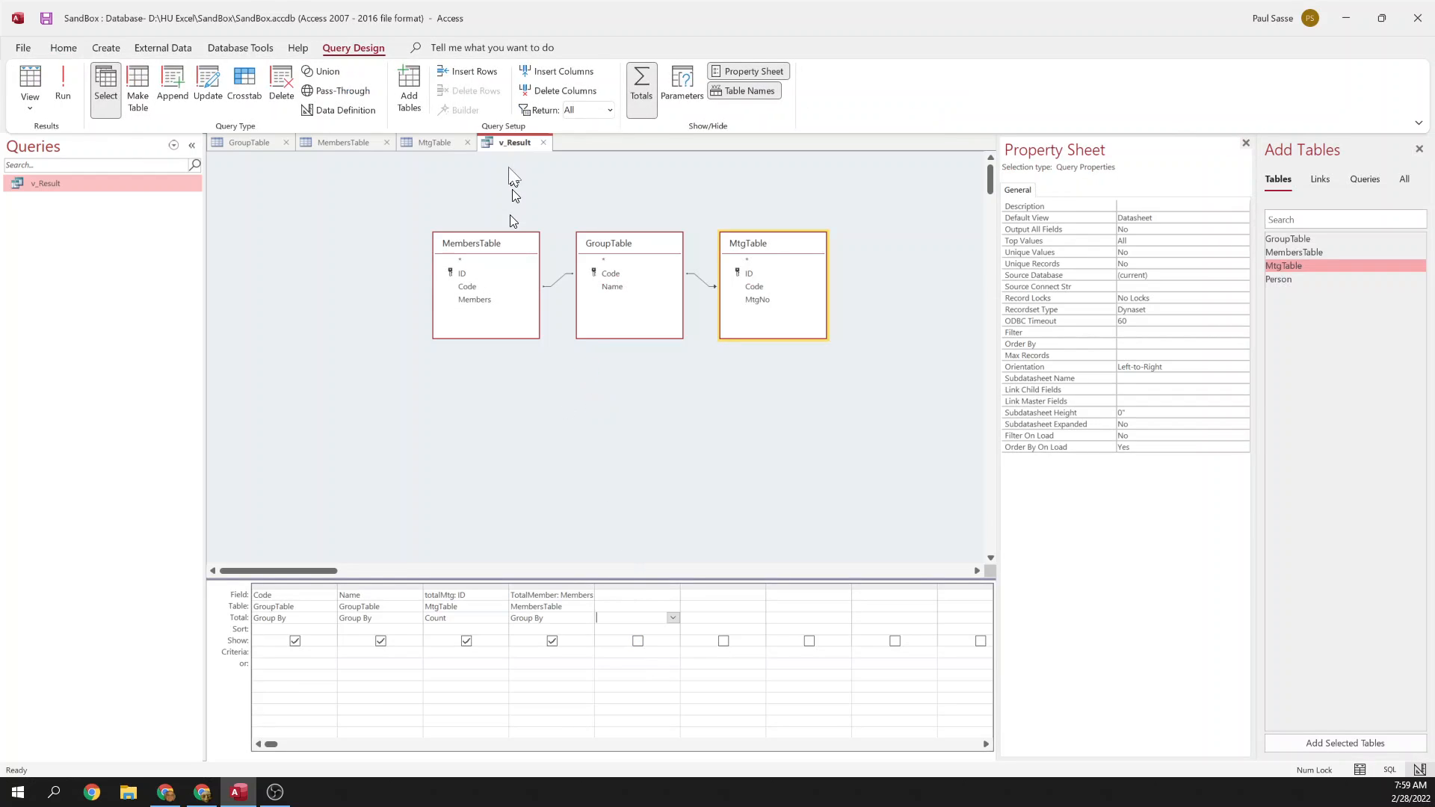
{"action": "right_click", "coordinate": [508, 145]}
{"action": "left_click", "coordinate": [562, 269]}
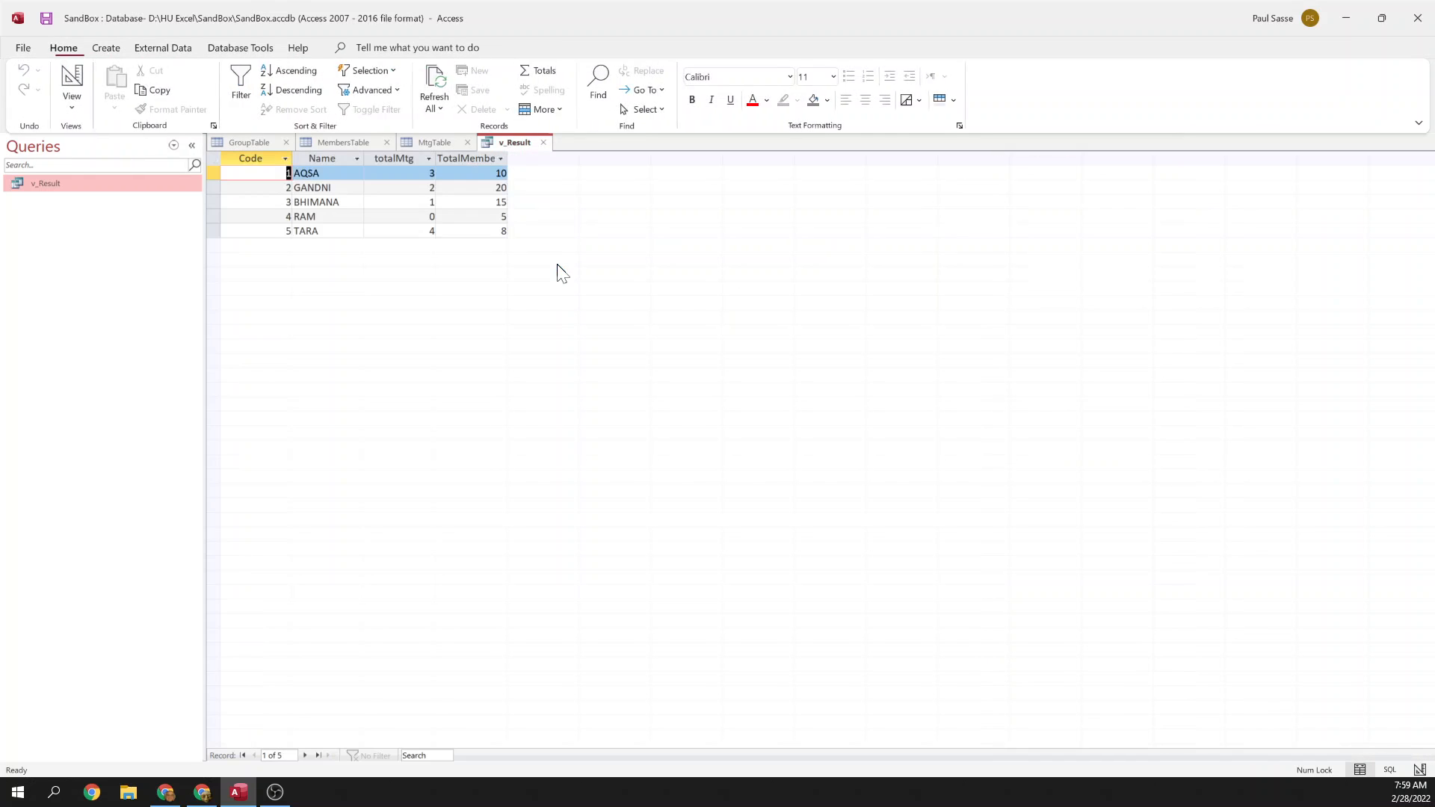
{"action": "right_click", "coordinate": [516, 144]}
{"action": "left_click", "coordinate": [527, 222]}
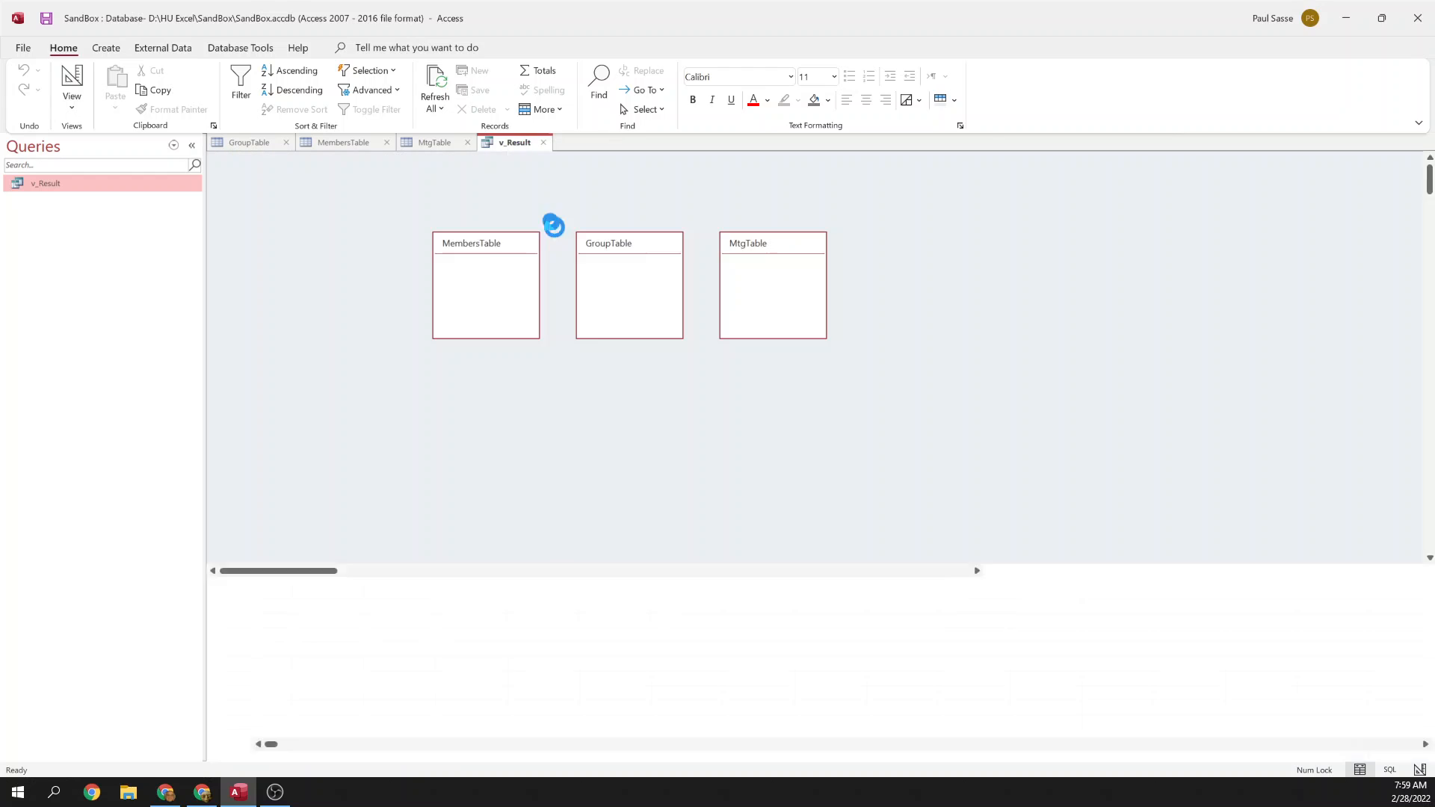
Set the total for the TotalMember field to First, preview the query in Datasheet View, and return to Design View
{"action": "key", "text": "shift+Tab"}
{"action": "type", "text": "First"}
{"action": "key", "text": "Tab"}
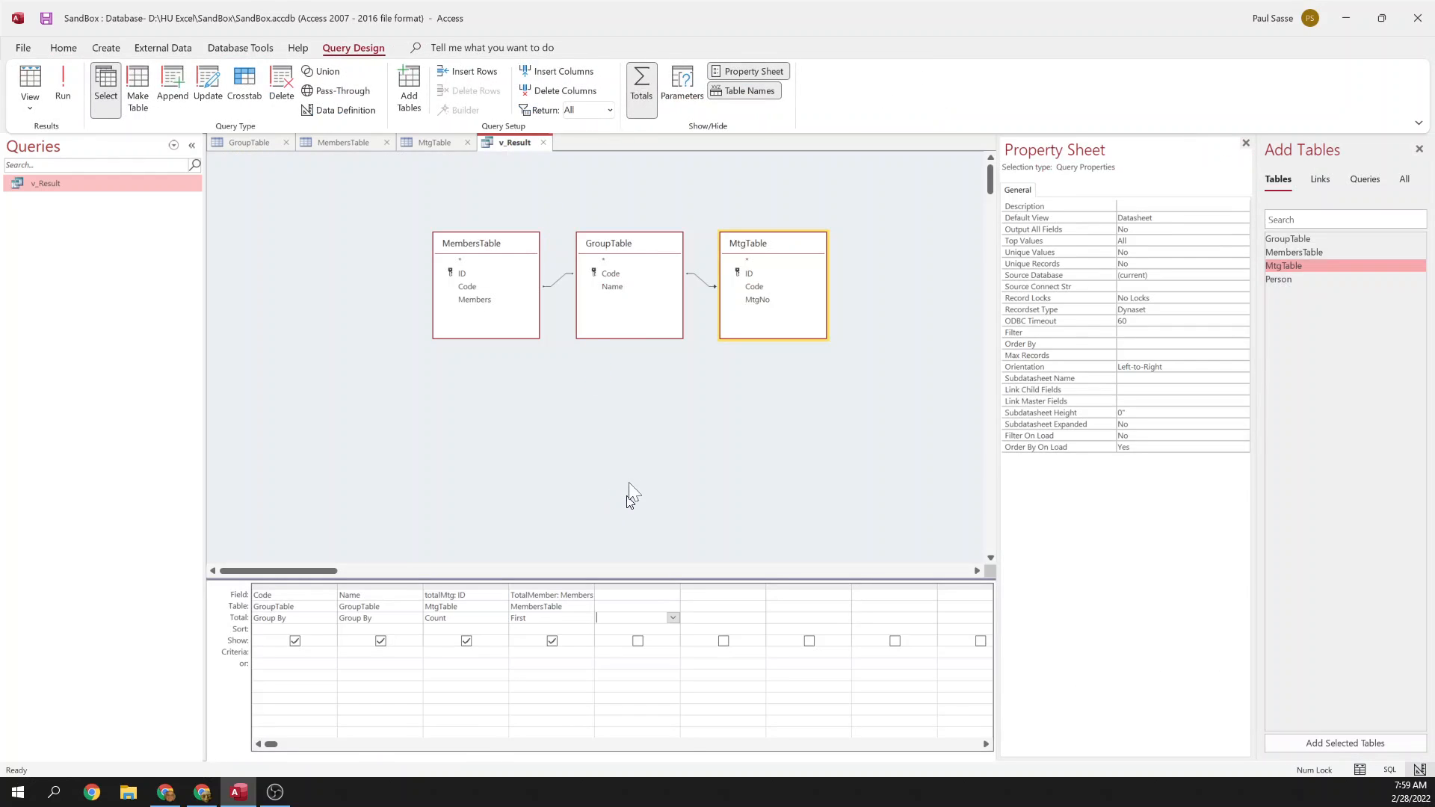
{"action": "right_click", "coordinate": [518, 145]}
{"action": "left_click", "coordinate": [564, 267]}
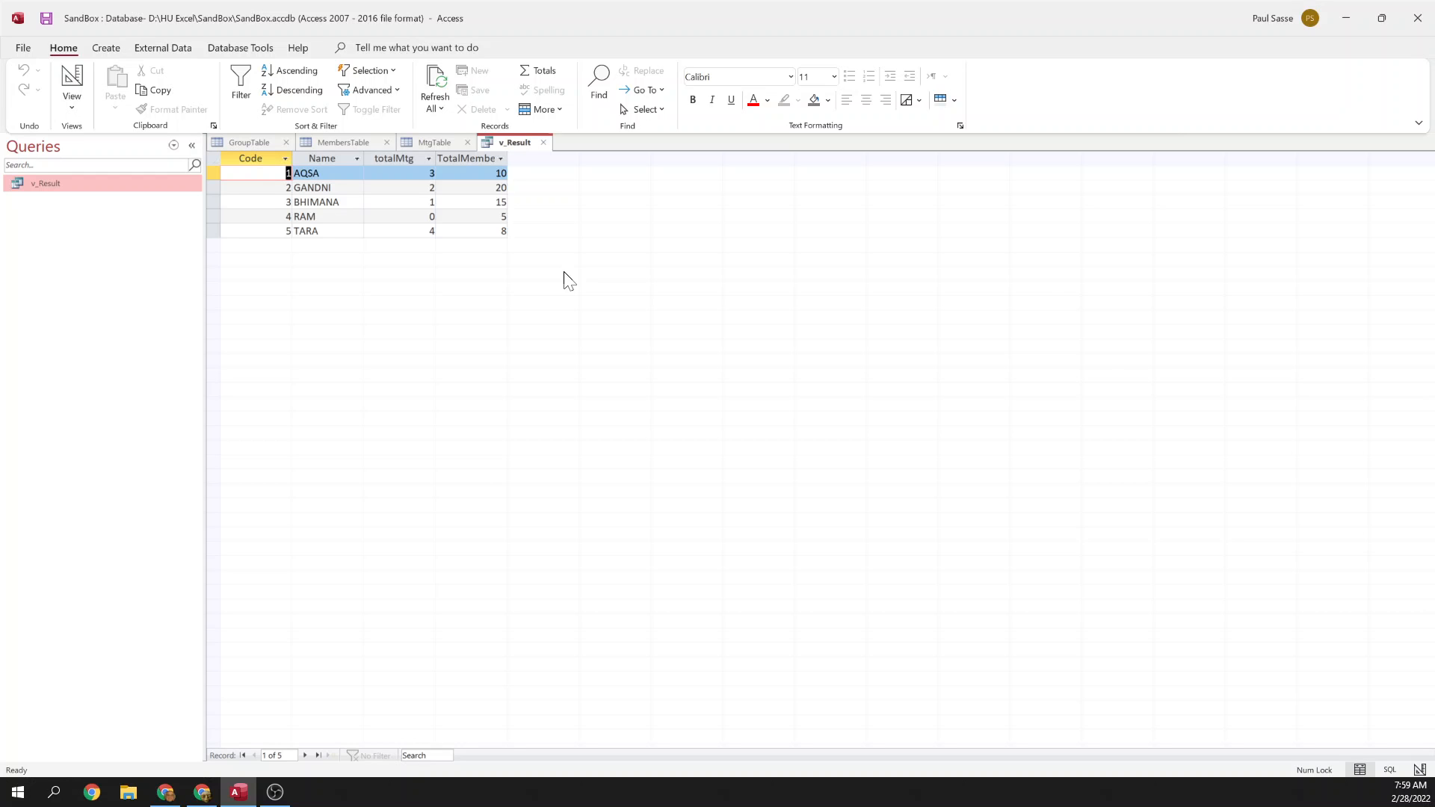
{"action": "right_click", "coordinate": [518, 147]}
{"action": "left_click", "coordinate": [552, 219]}
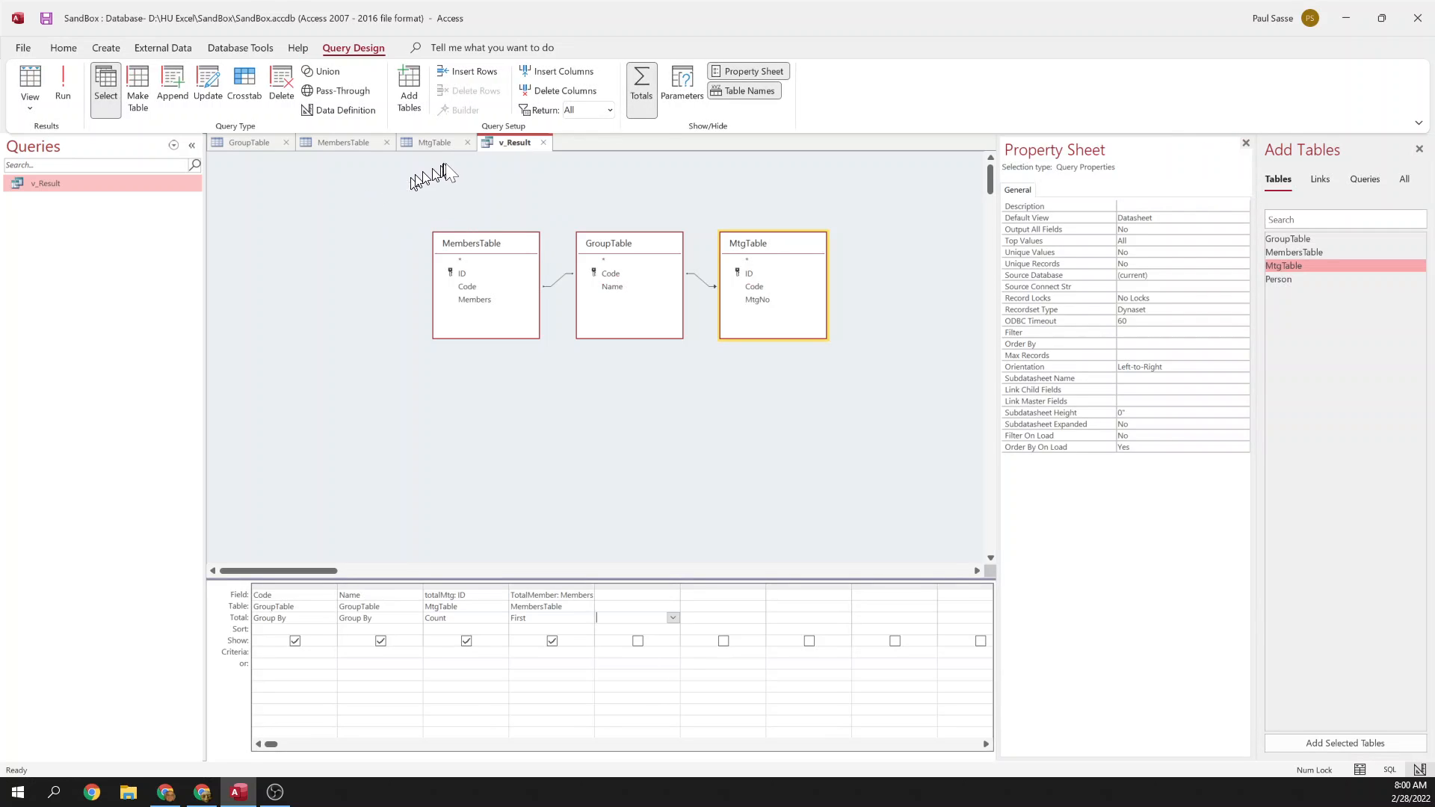
Close v_Result without saving its design changes, close MtgTable, MembersTable and GroupTable, and list the database's tables
{"action": "left_click", "coordinate": [544, 142]}
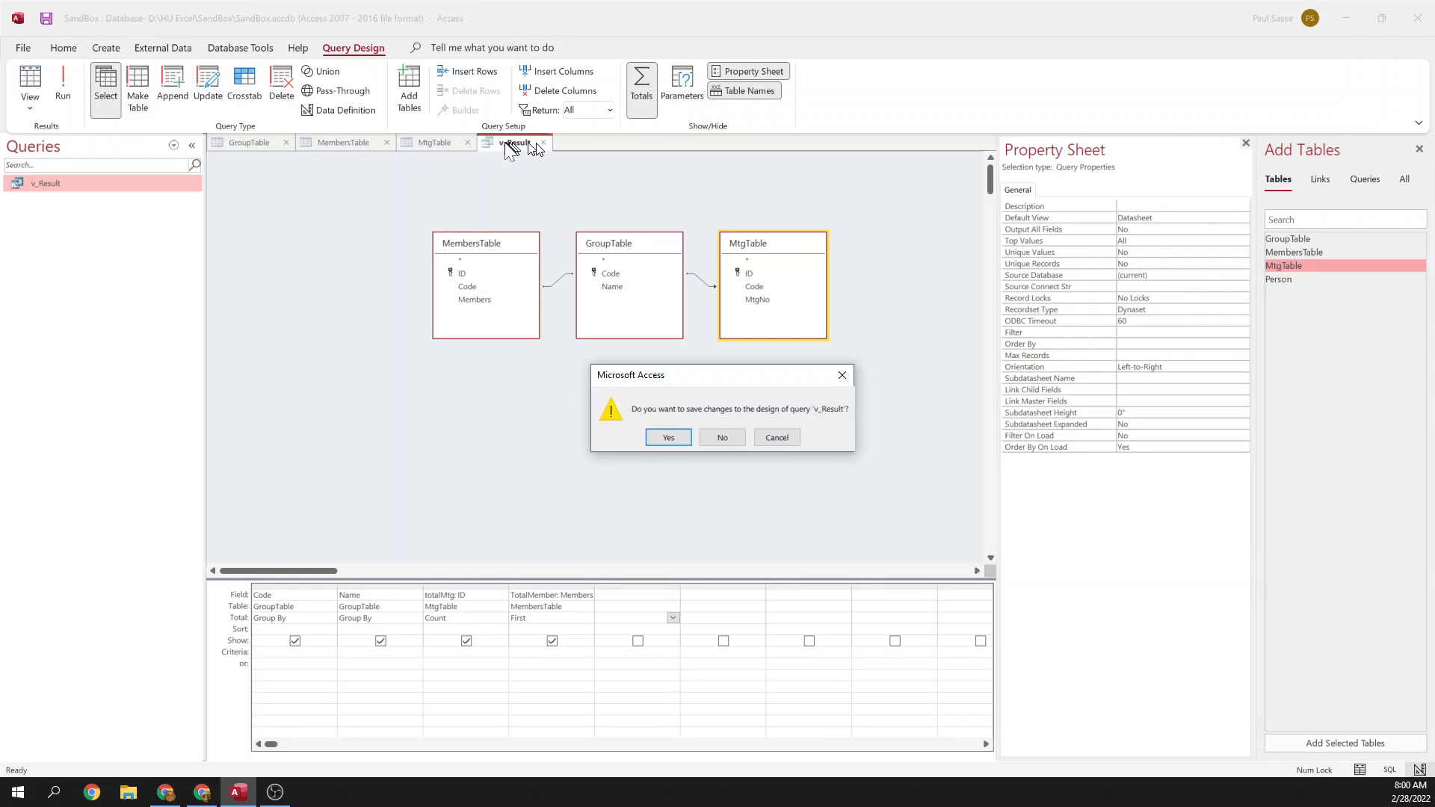
{"action": "left_click", "coordinate": [722, 438]}
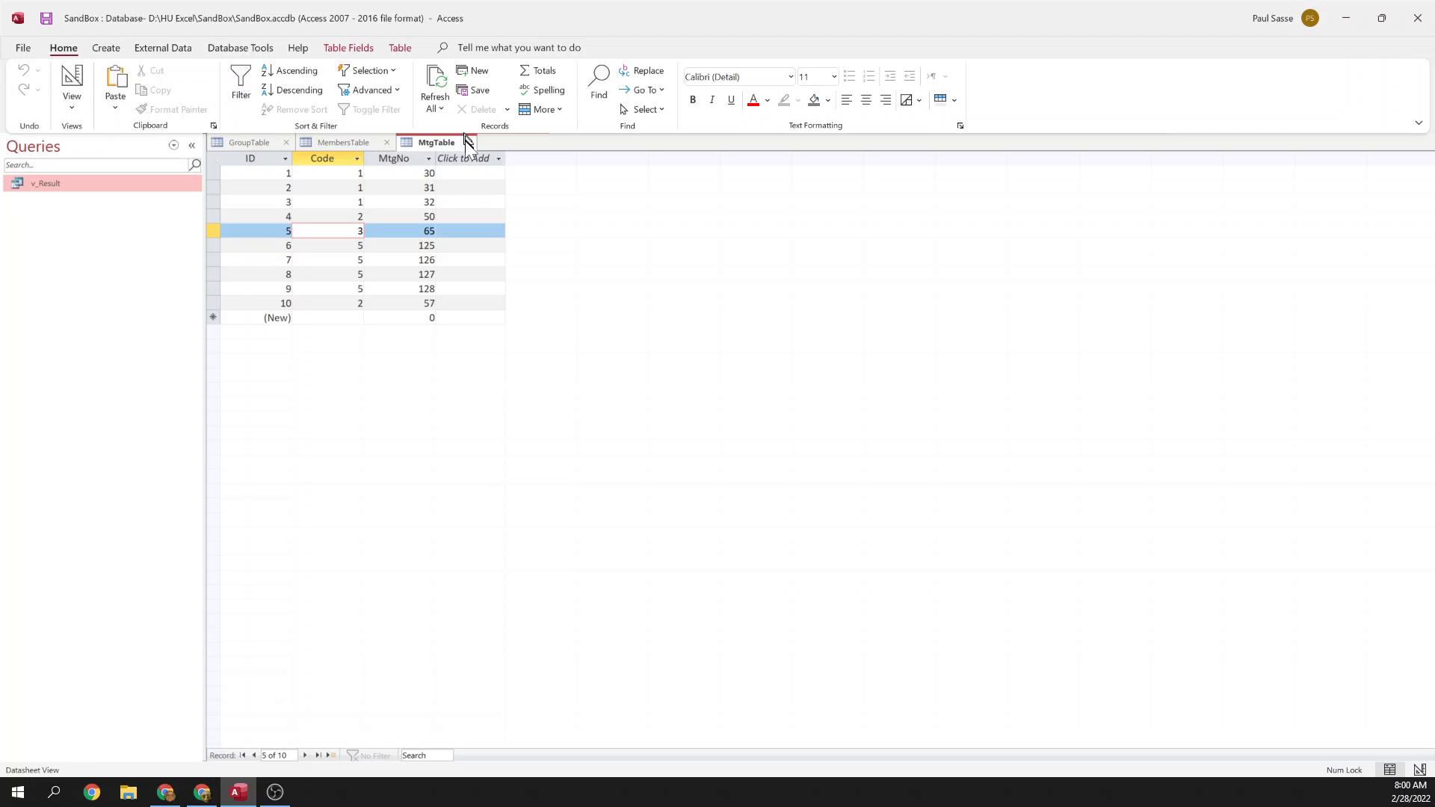
{"action": "left_click", "coordinate": [468, 142]}
{"action": "left_click", "coordinate": [387, 142]}
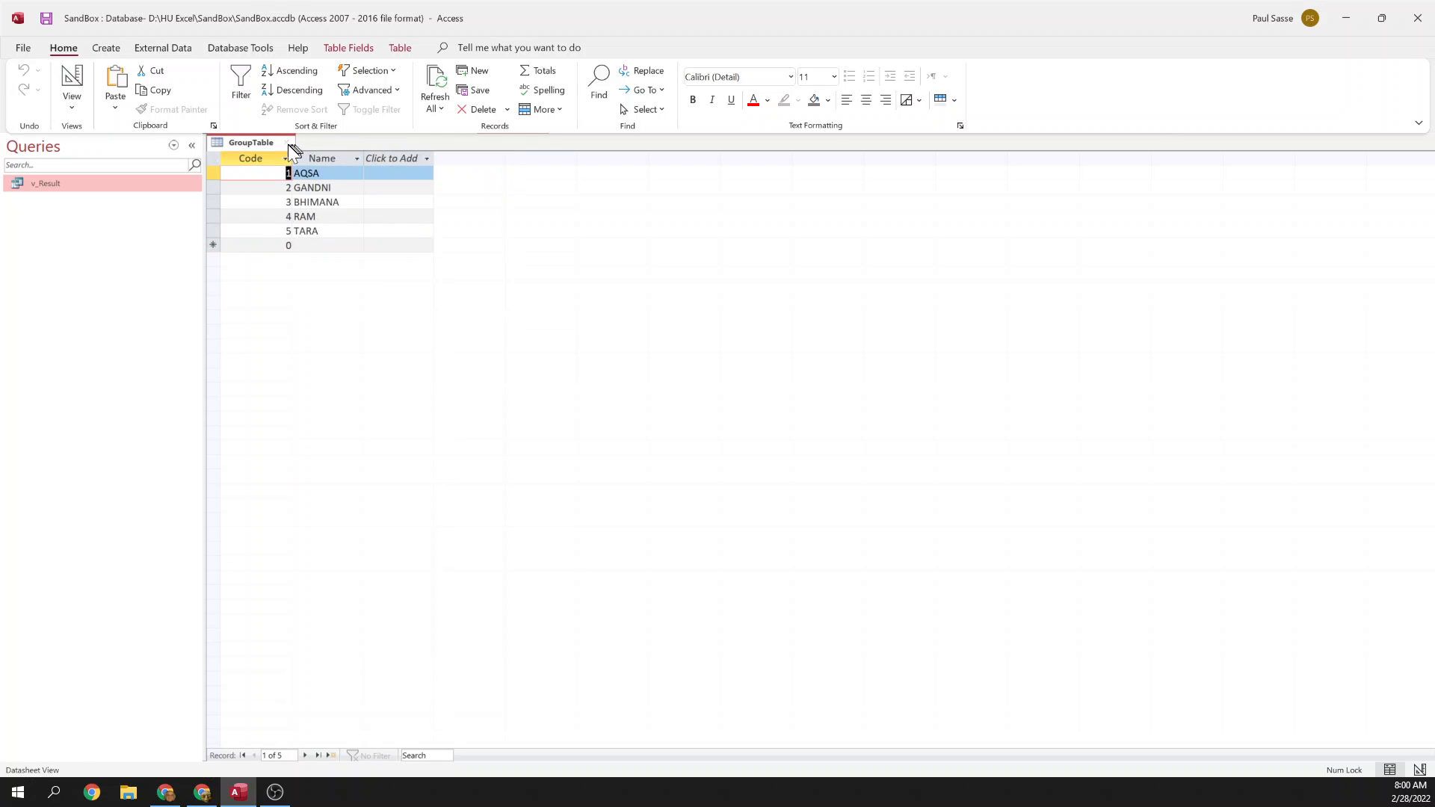
{"action": "left_click", "coordinate": [286, 143]}
{"action": "left_click", "coordinate": [174, 145]}
{"action": "left_click", "coordinate": [64, 297]}
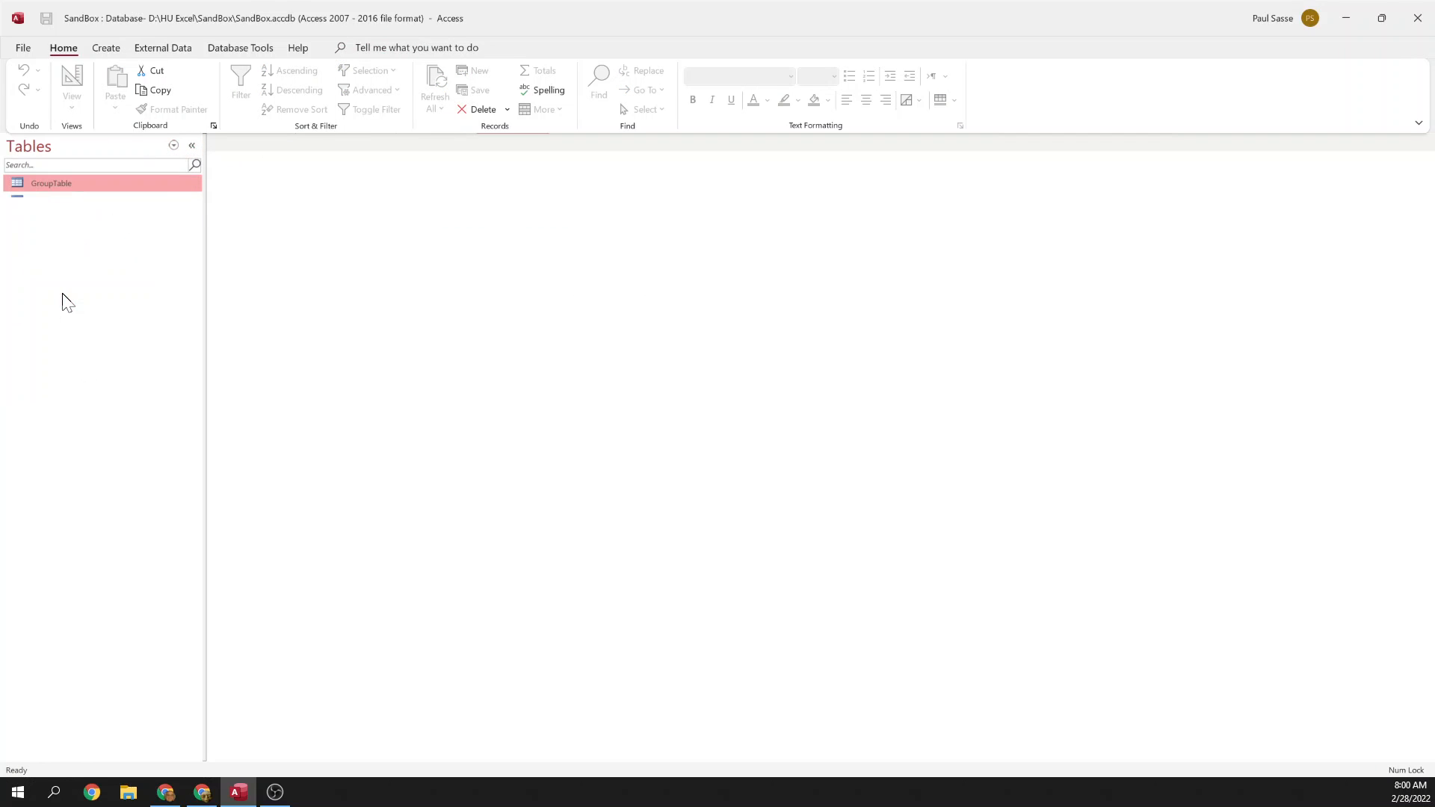
Open MembersTable, examine its Members column, and close the table
{"action": "left_click", "coordinate": [48, 221]}
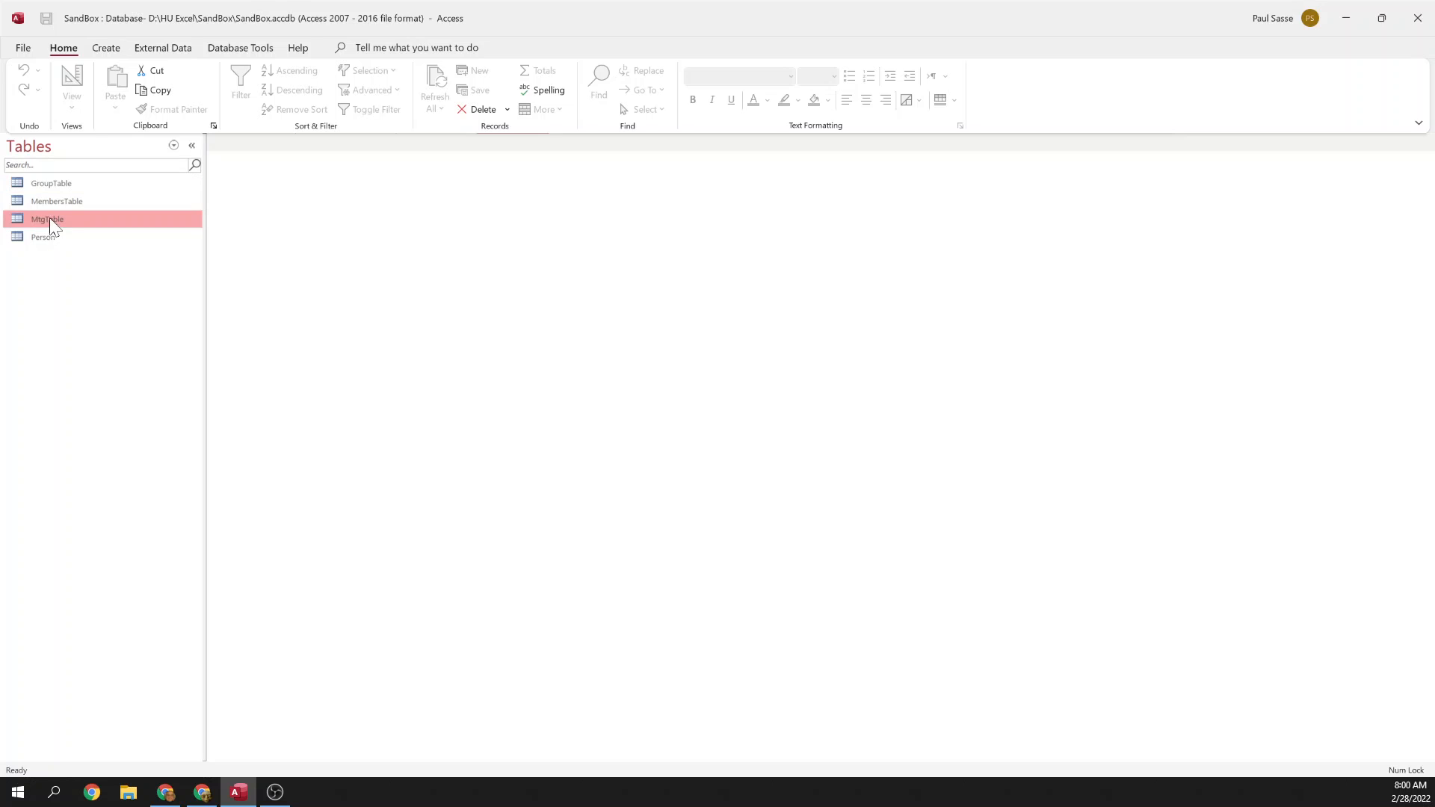
{"action": "left_click", "coordinate": [49, 203]}
{"action": "right_click", "coordinate": [47, 203]}
{"action": "left_click", "coordinate": [72, 211]}
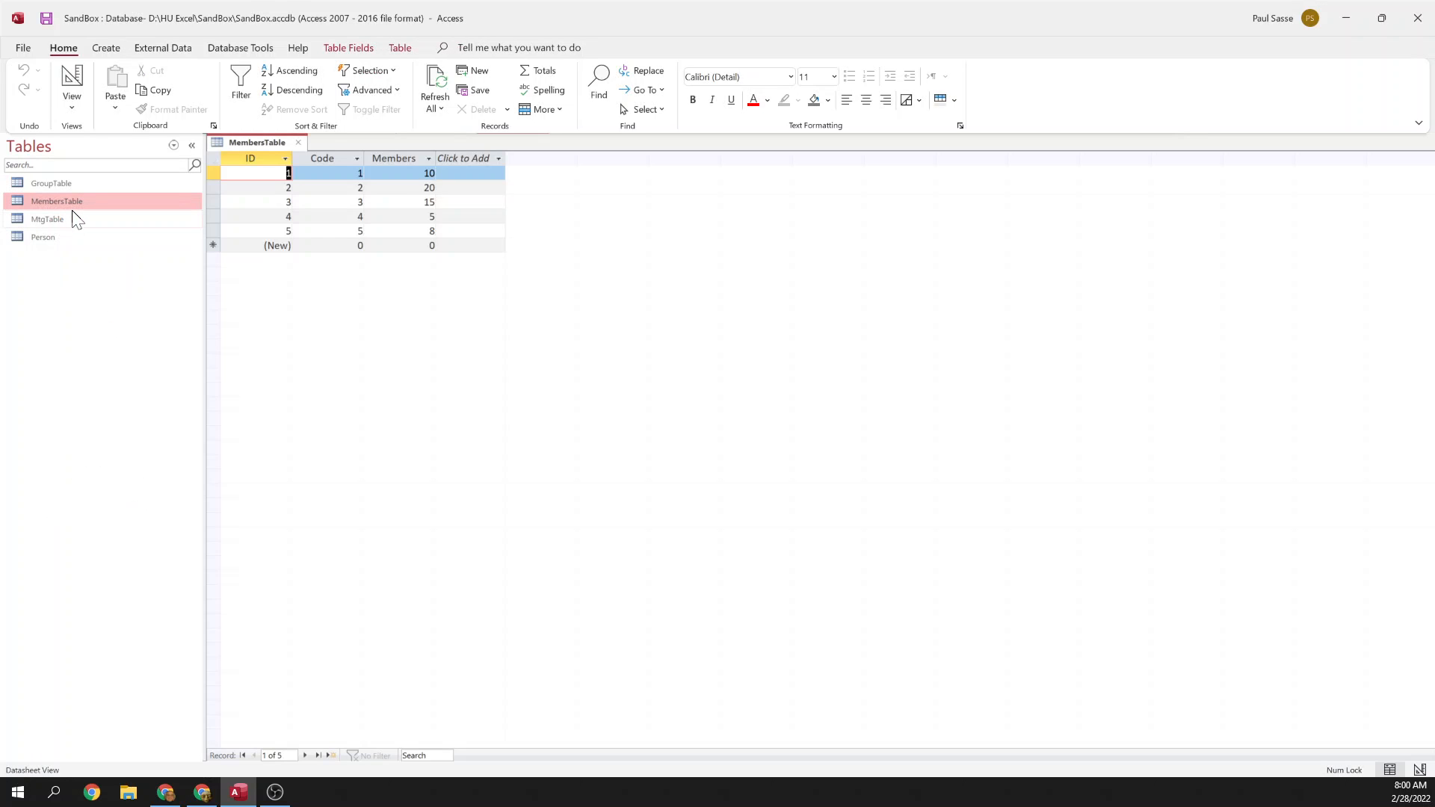
{"action": "left_click", "coordinate": [404, 159]}
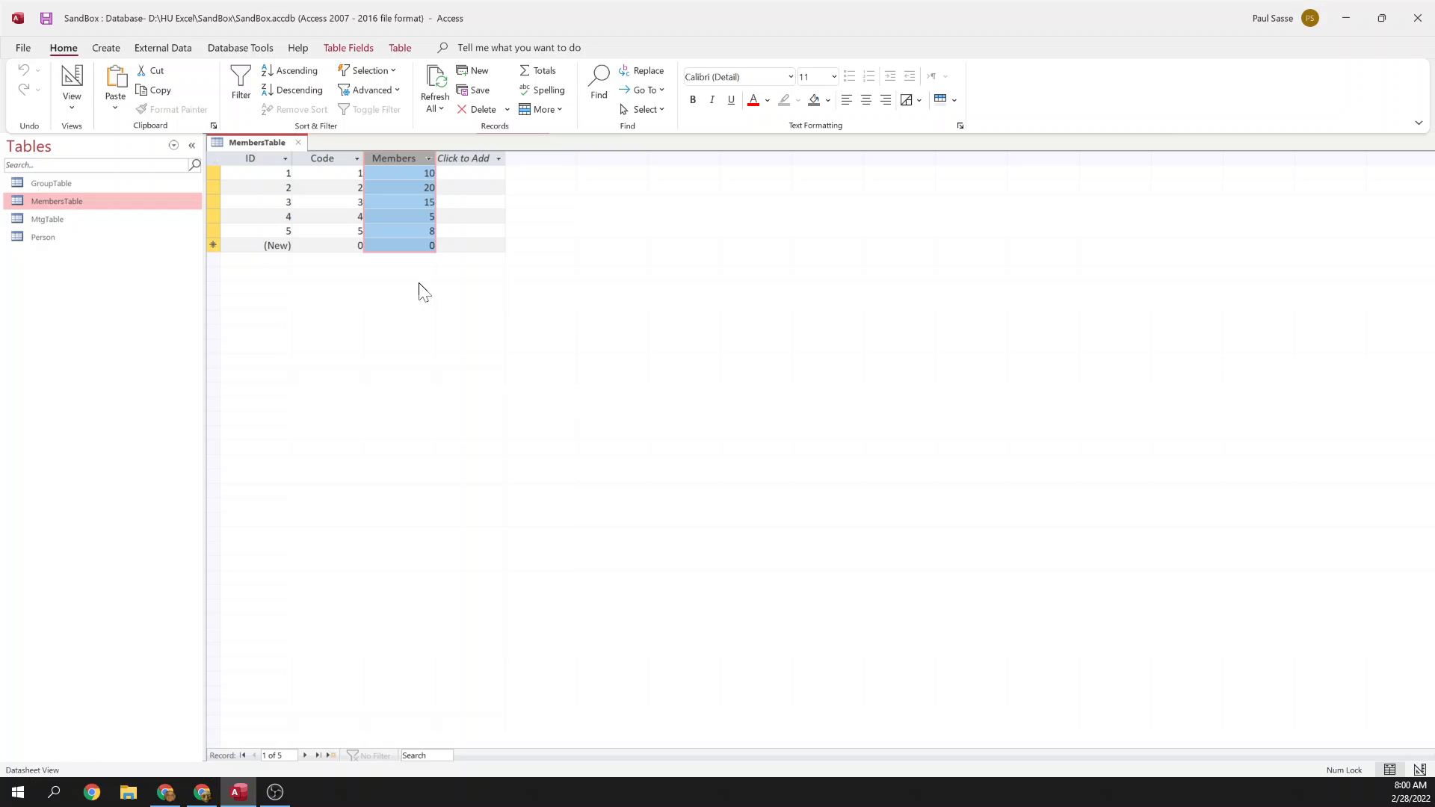
{"action": "left_click", "coordinate": [299, 142]}
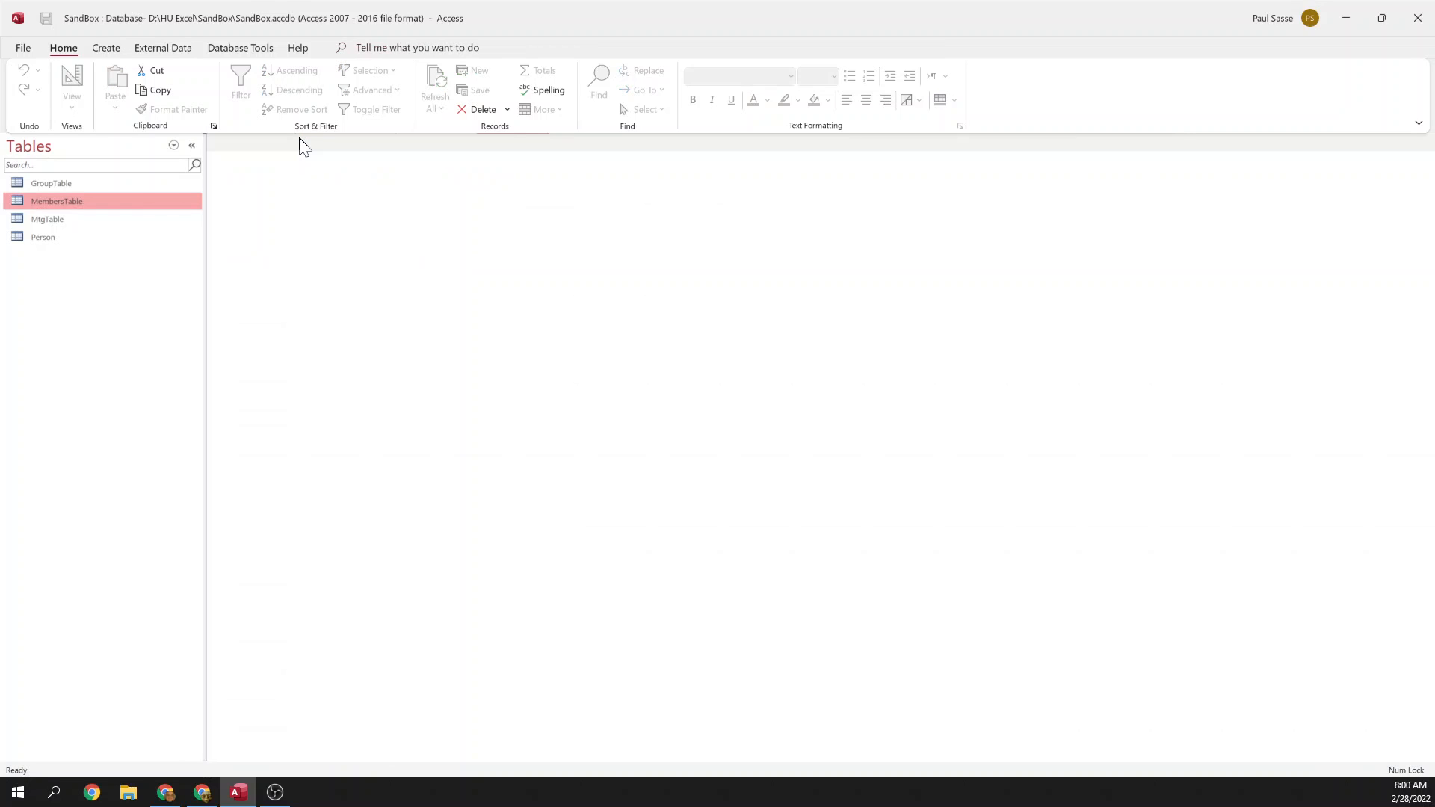
Add a Members field with the Number data type to GroupTable in Design View and save the table
{"action": "left_click", "coordinate": [98, 181]}
{"action": "right_click", "coordinate": [99, 181]}
{"action": "left_click", "coordinate": [135, 207]}
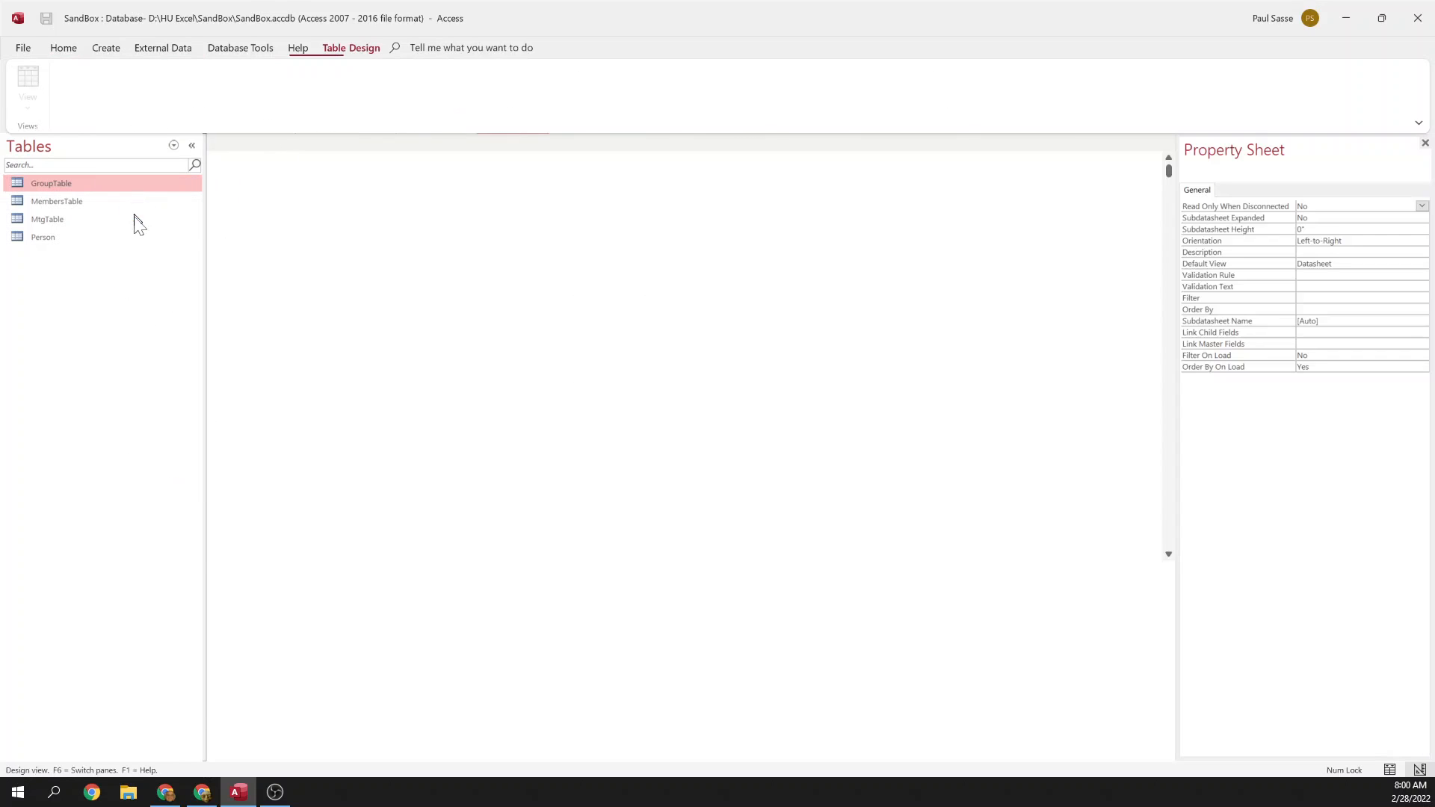
{"action": "left_click", "coordinate": [250, 198]}
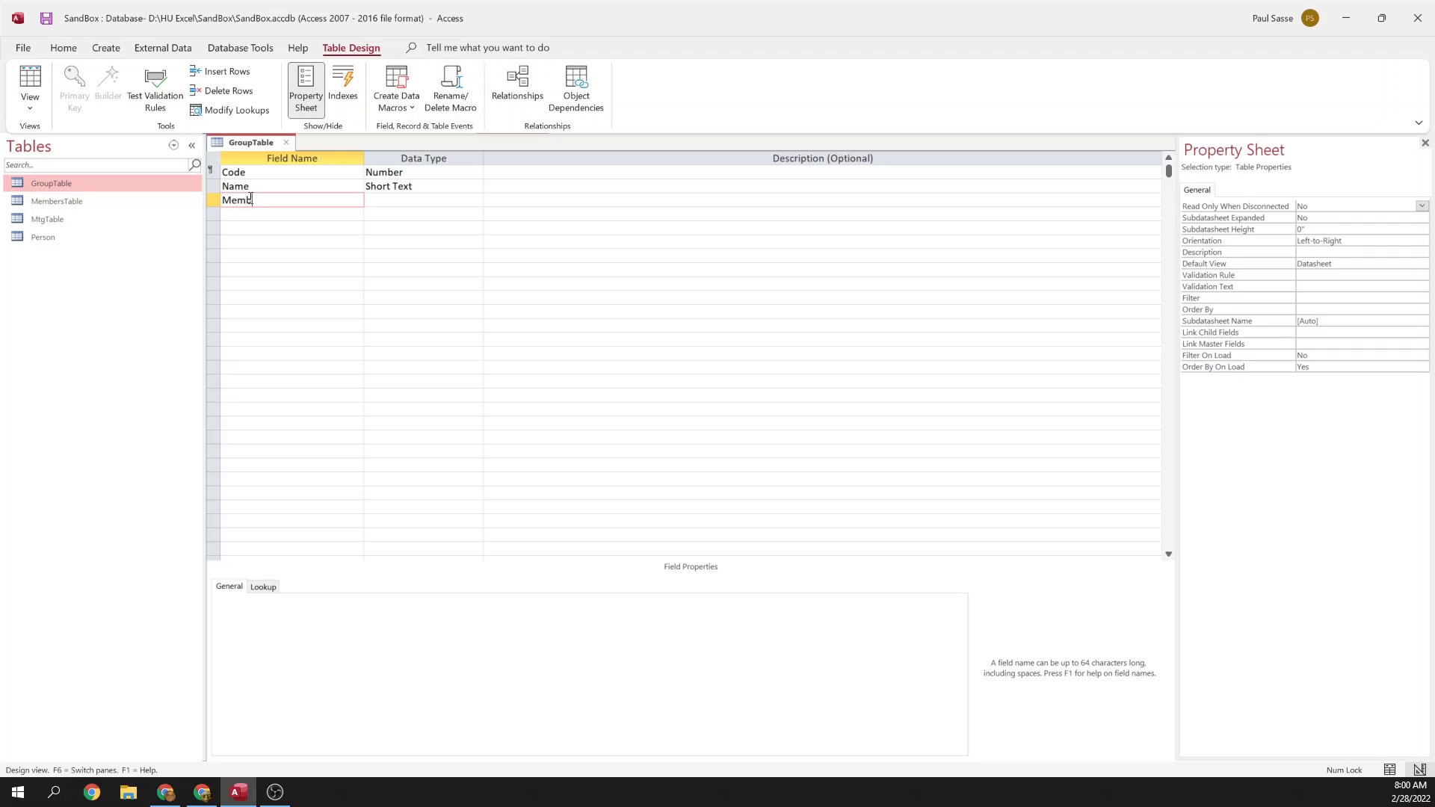
{"action": "type", "text": "Members"}
{"action": "key", "text": "Tab"}
{"action": "type", "text": "n"}
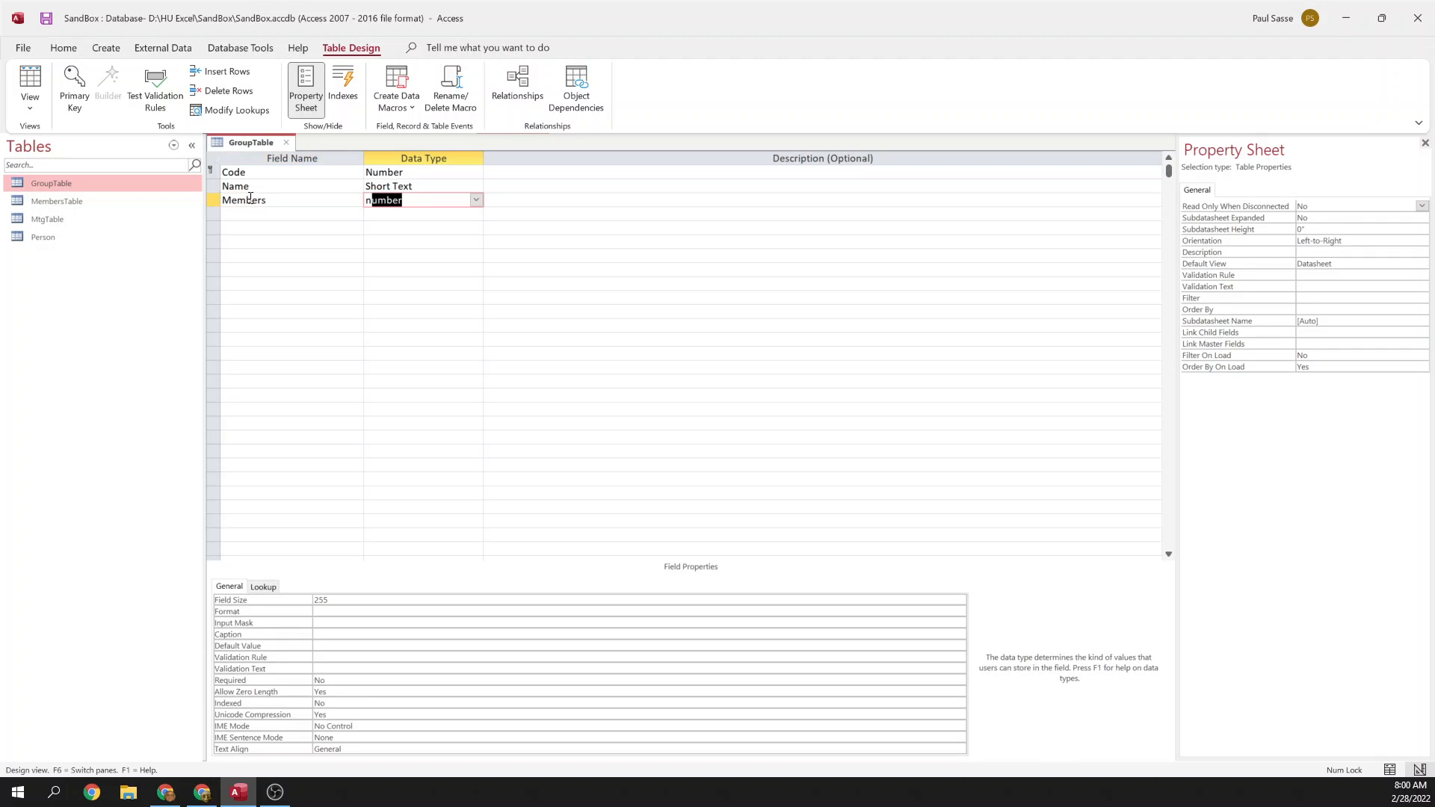
{"action": "key", "text": "Tab"}
{"action": "right_click", "coordinate": [250, 141]}
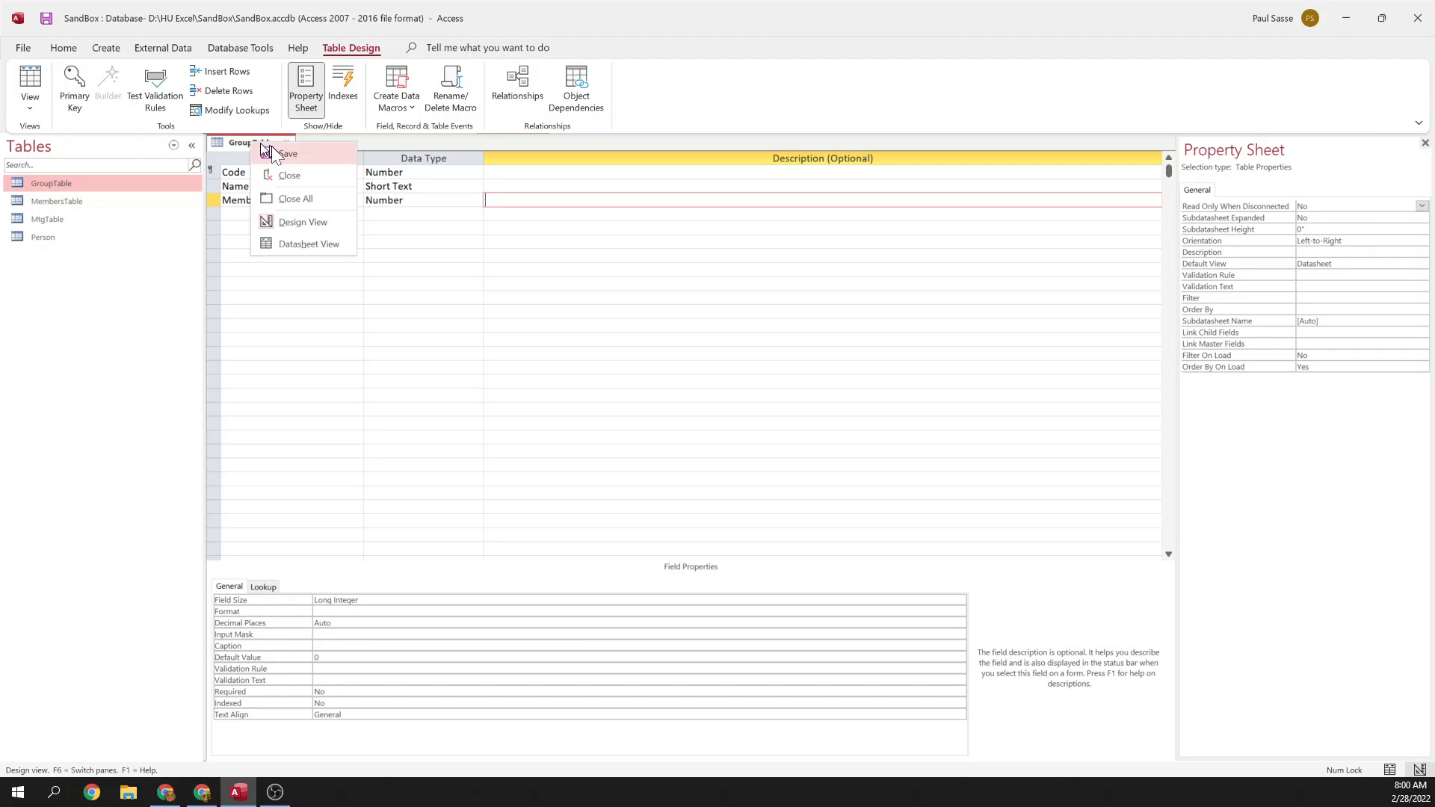
{"action": "left_click", "coordinate": [278, 152]}
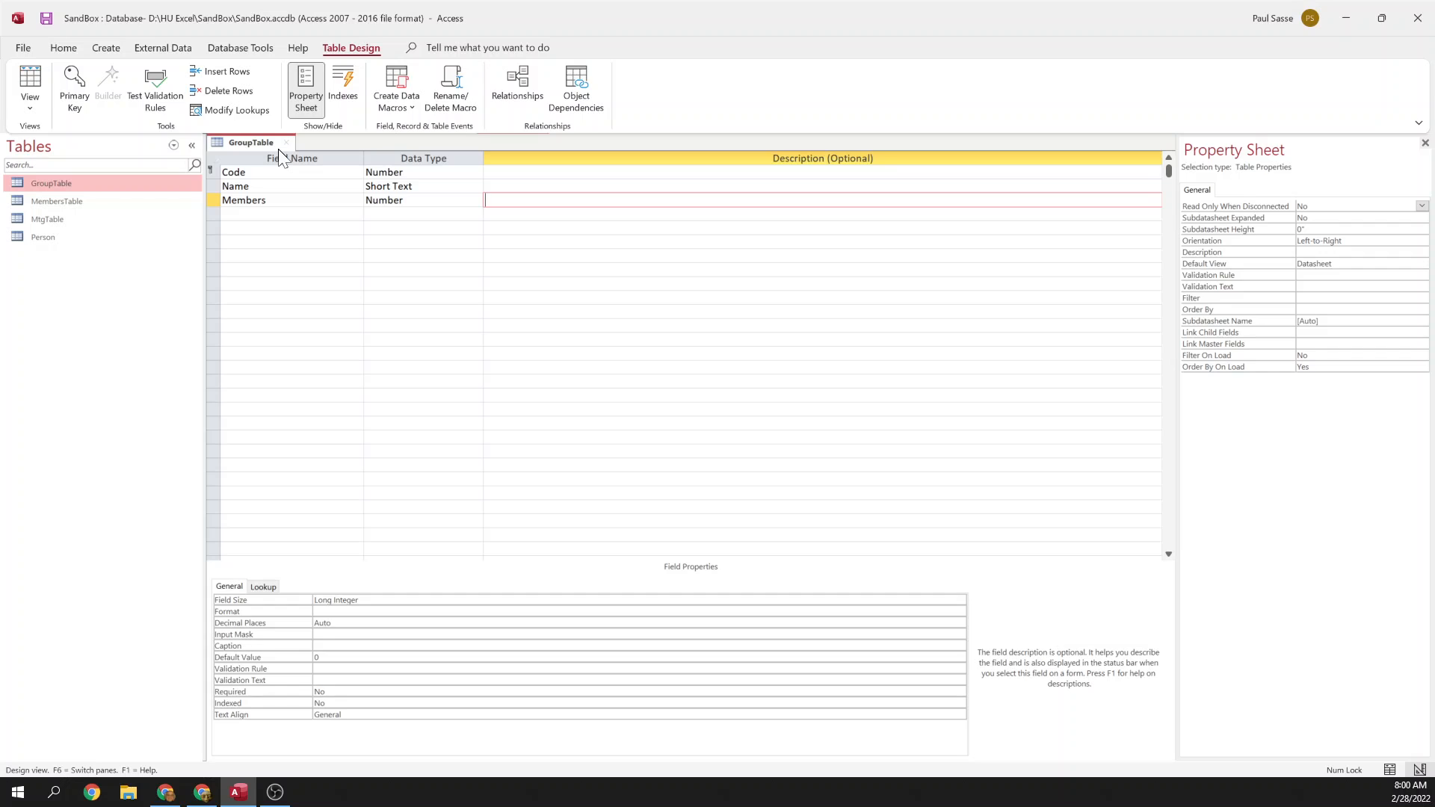
Delete MembersTable from the database
{"action": "left_click", "coordinate": [64, 218]}
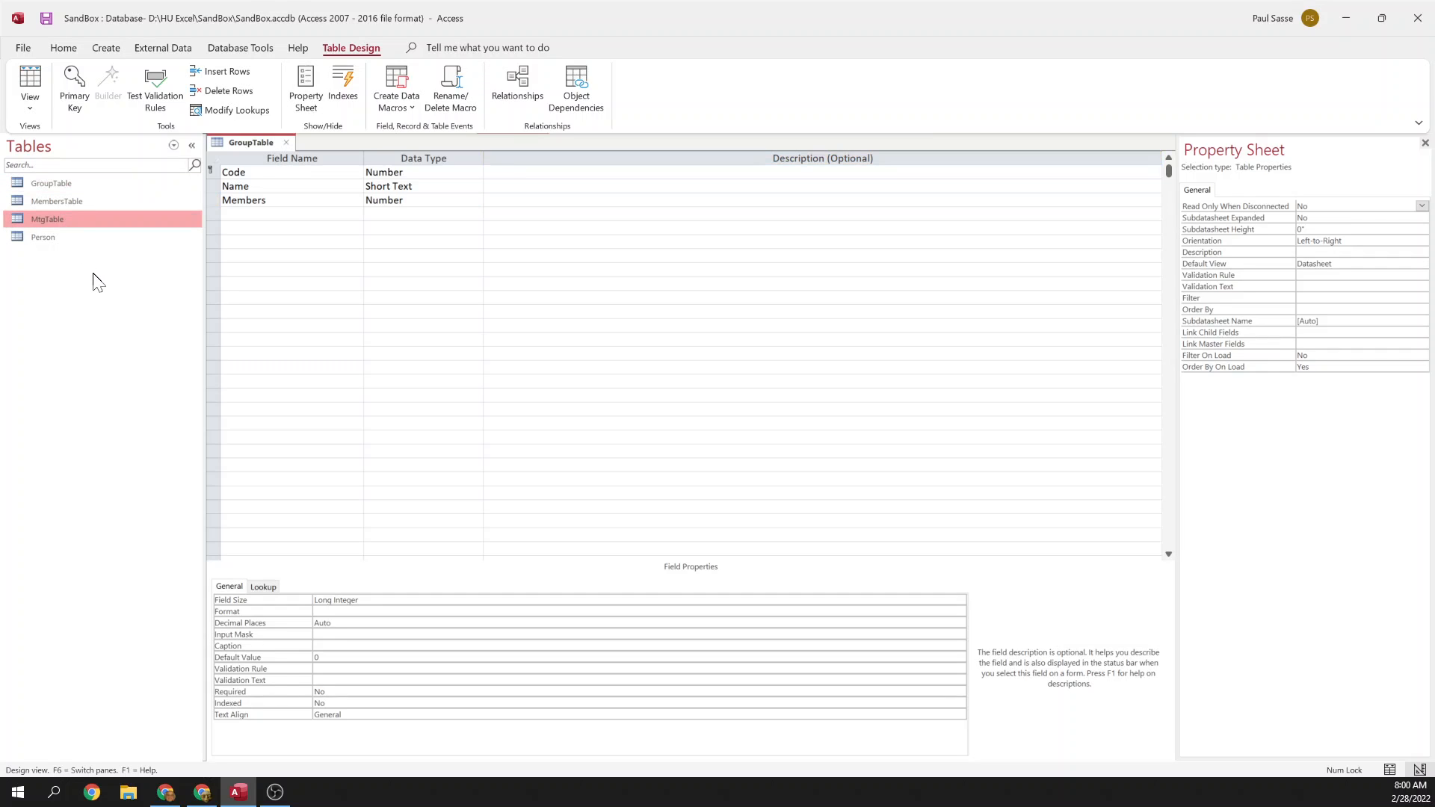
{"action": "key", "text": "Up"}
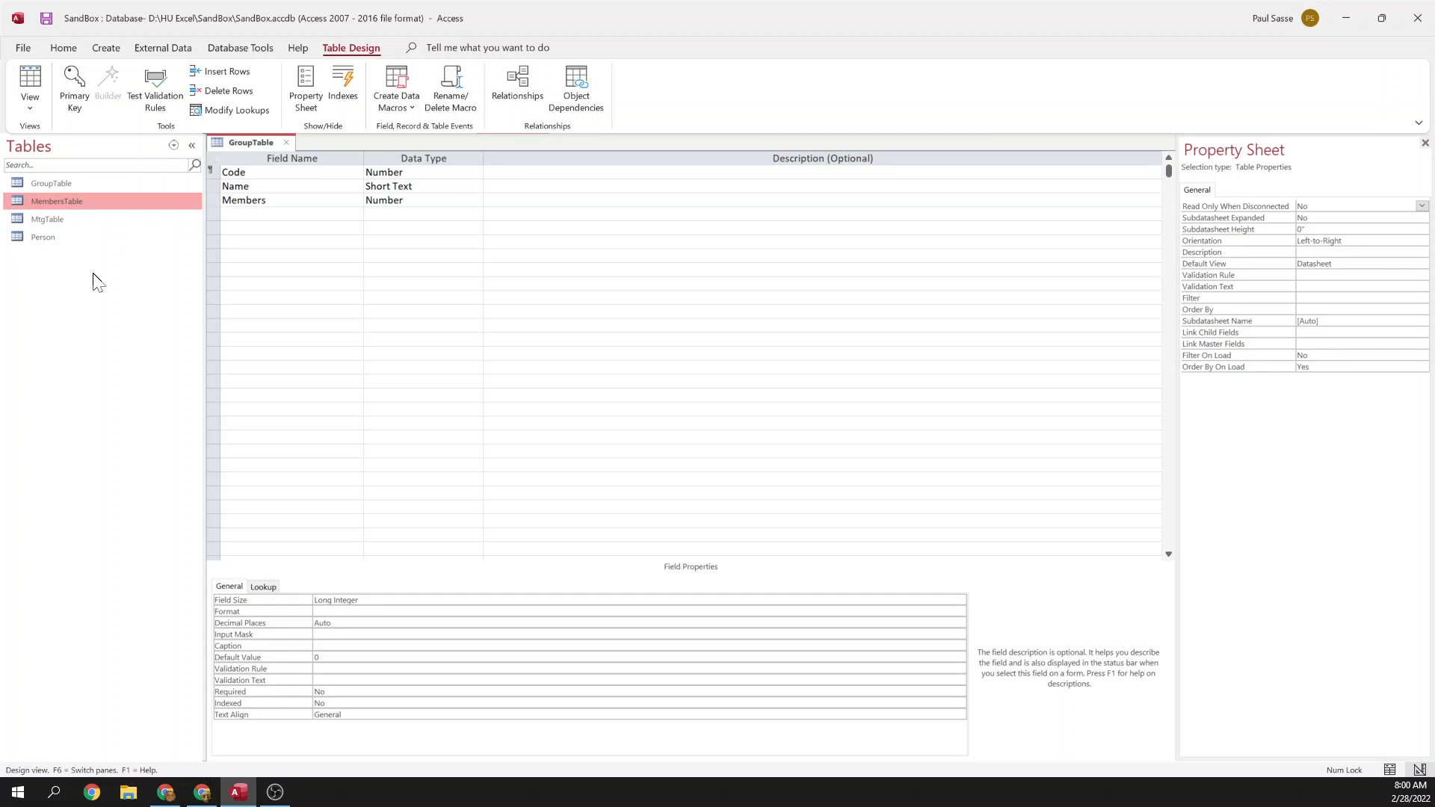
{"action": "key", "text": "Delete"}
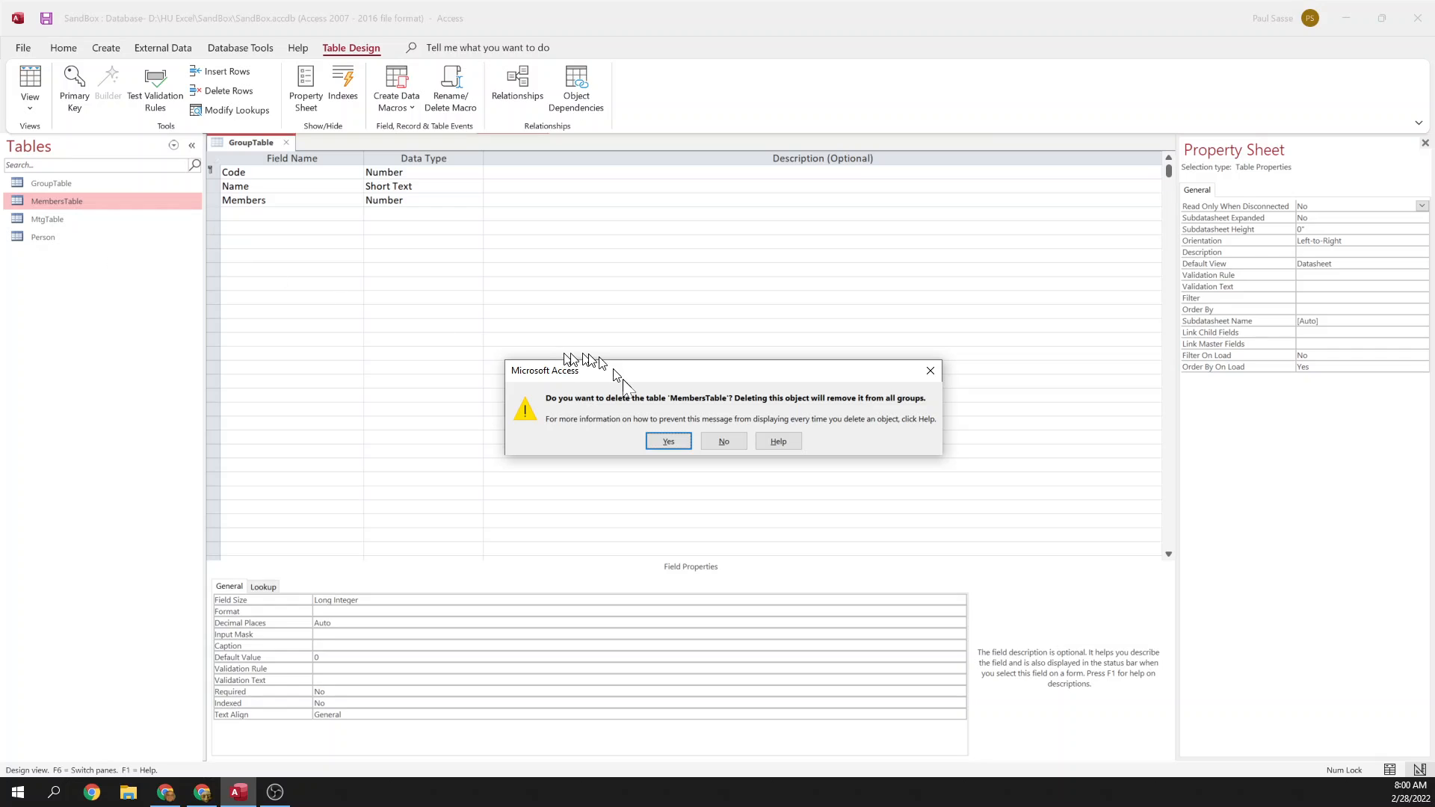
{"action": "left_click", "coordinate": [667, 440]}
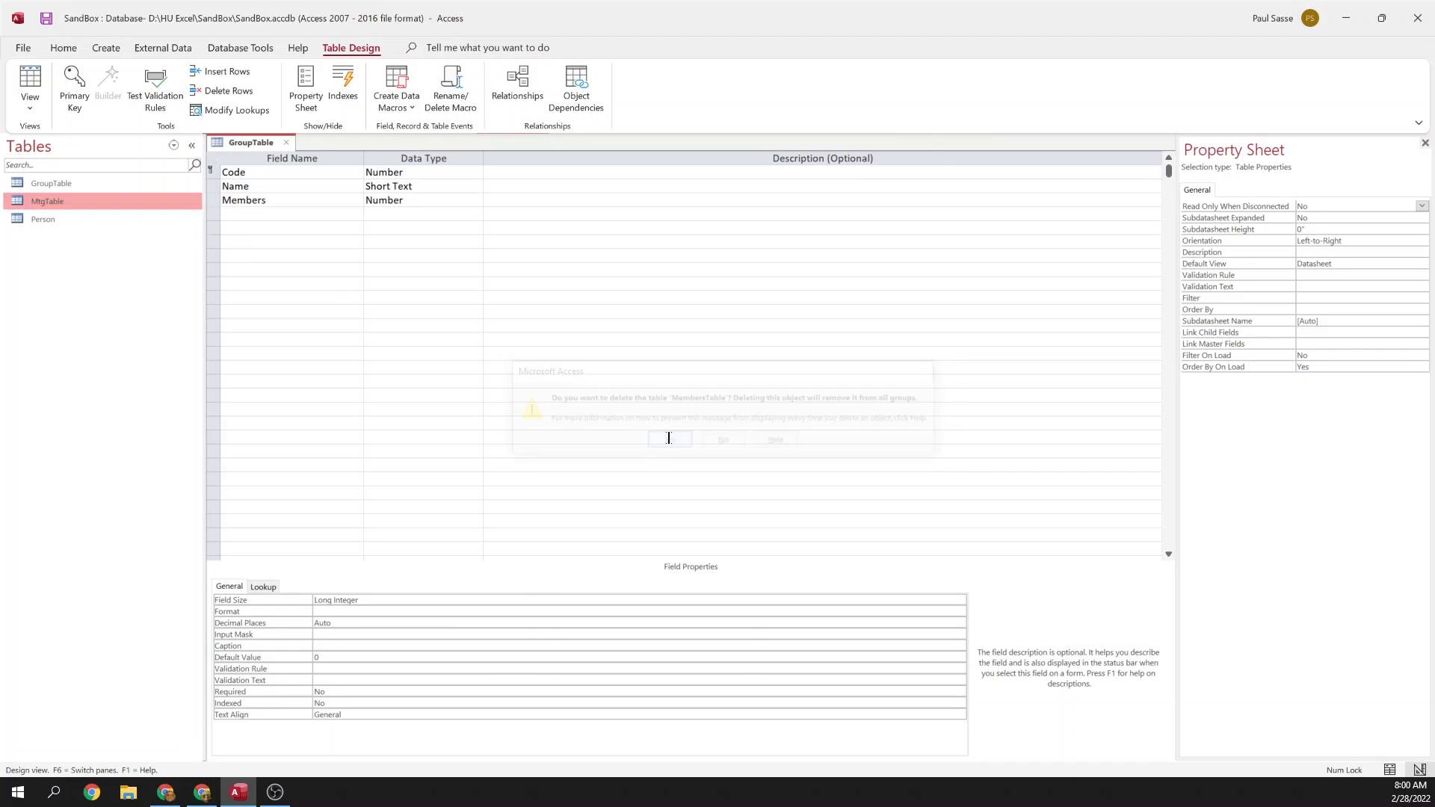
Add an ID field with the AutoNumber data type below Members in GroupTable
{"action": "left_click", "coordinate": [256, 176]}
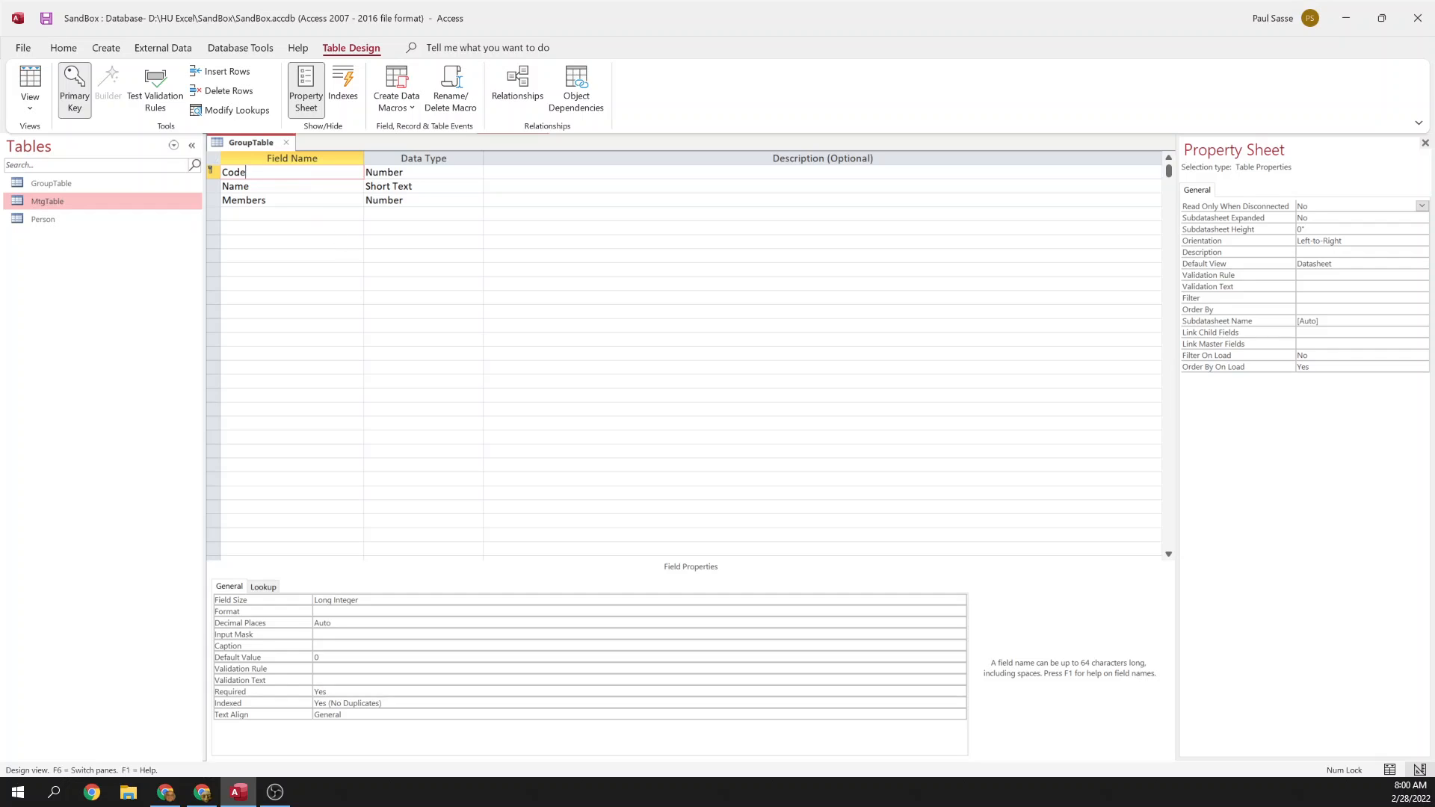
{"action": "left_click", "coordinate": [302, 214]}
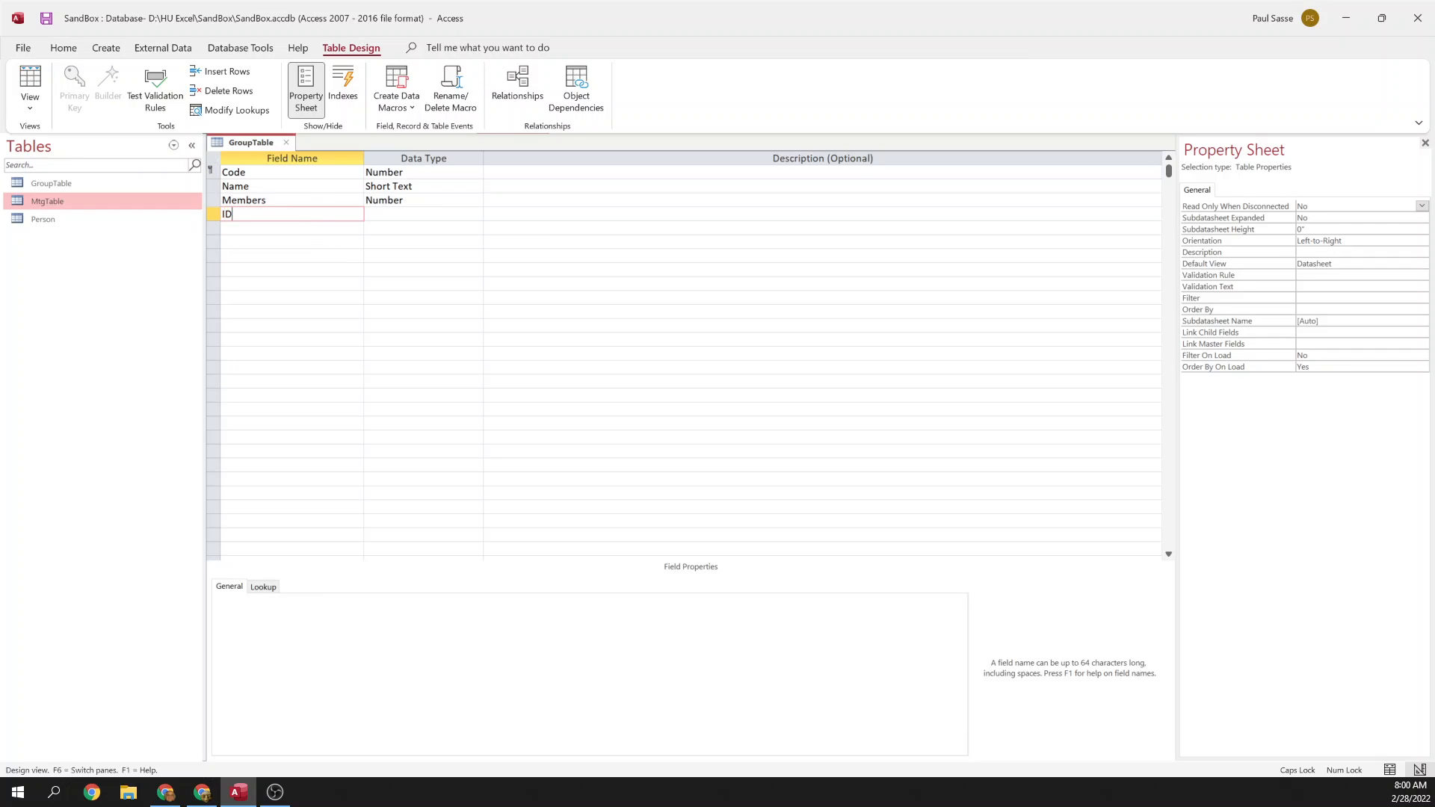
{"action": "type", "text": "ID"}
{"action": "key", "text": "Tab"}
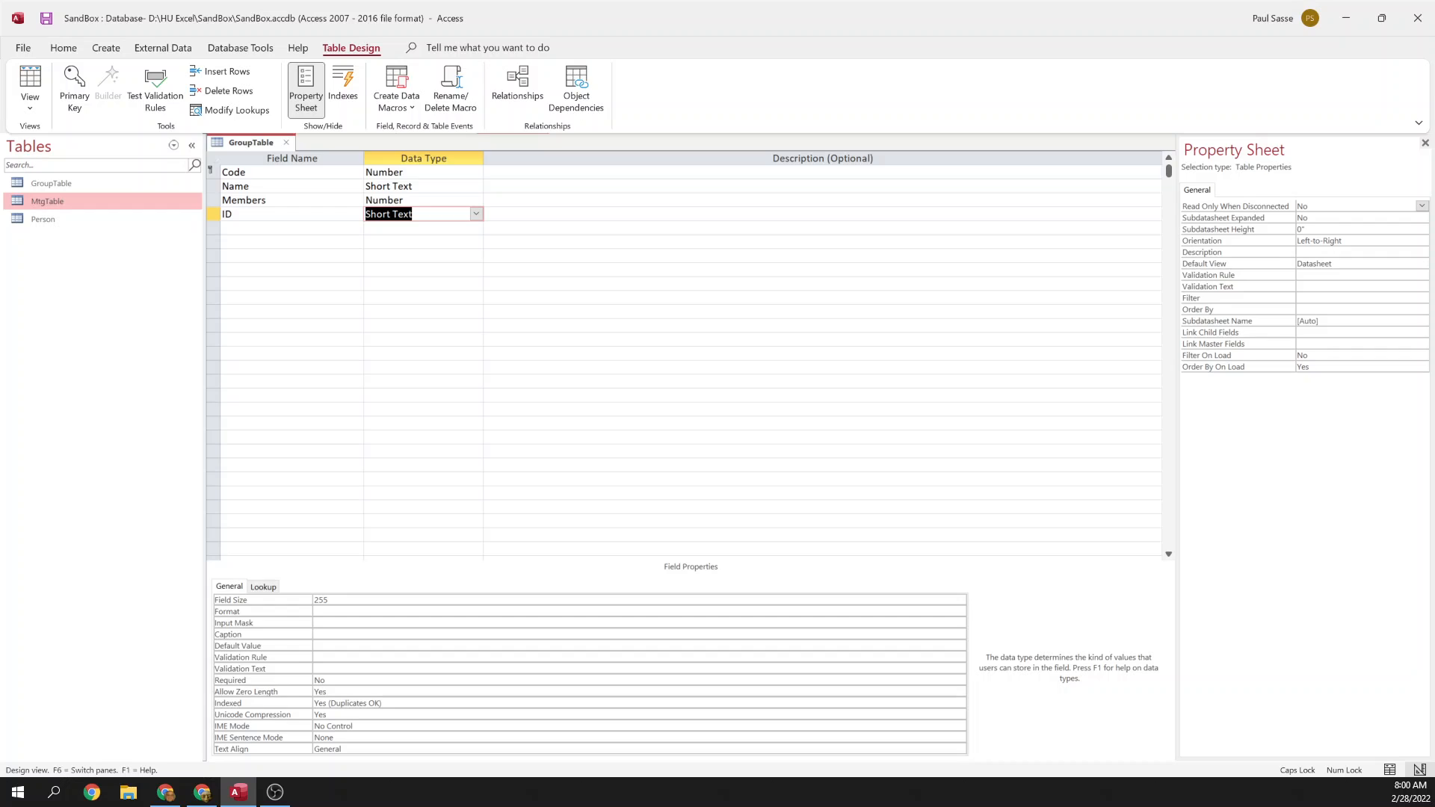
{"action": "type", "text": "AutoNumber"}
{"action": "key", "text": "Tab"}
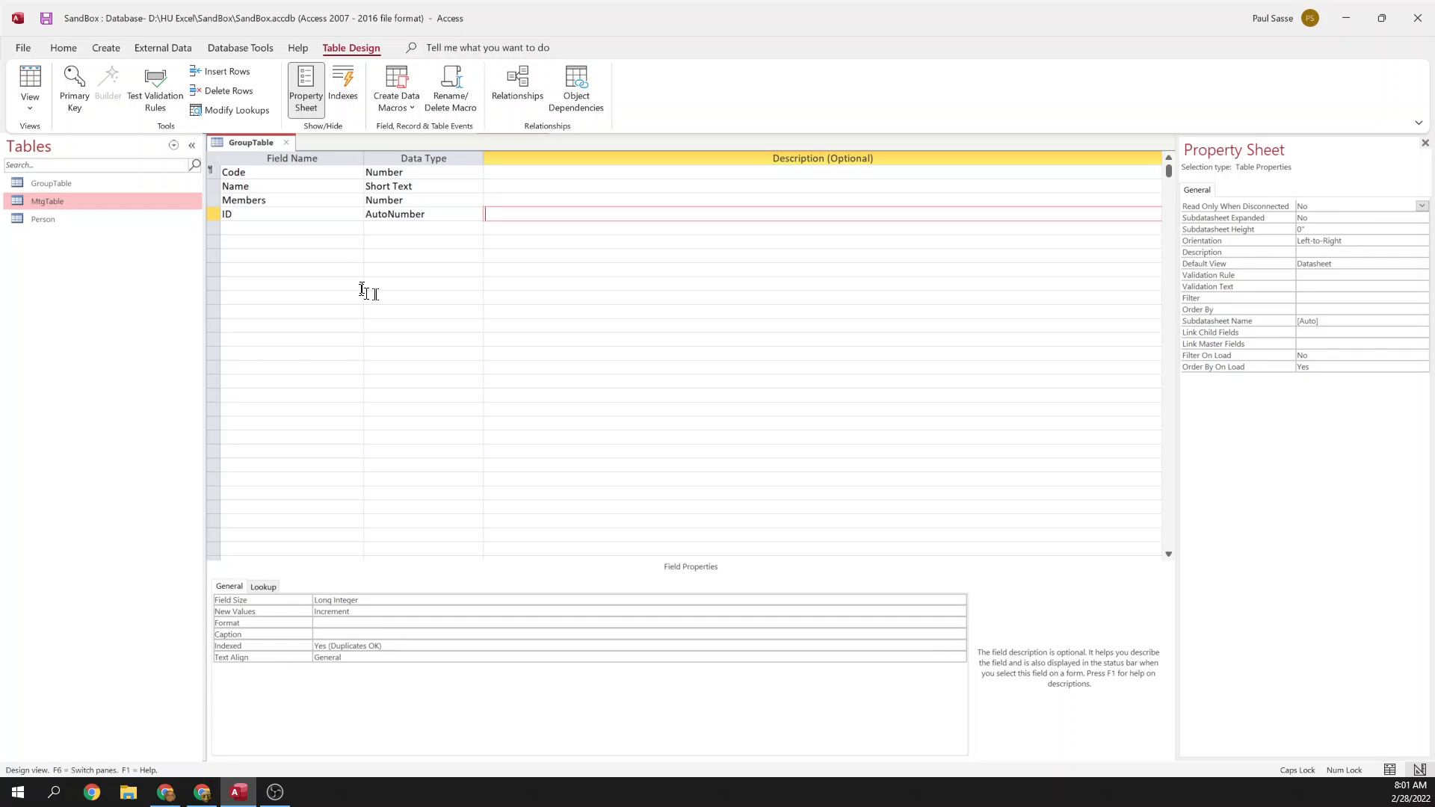
Delete the AutoNumber ID field from GroupTable together with its indexes
{"action": "double_click", "coordinate": [432, 216]}
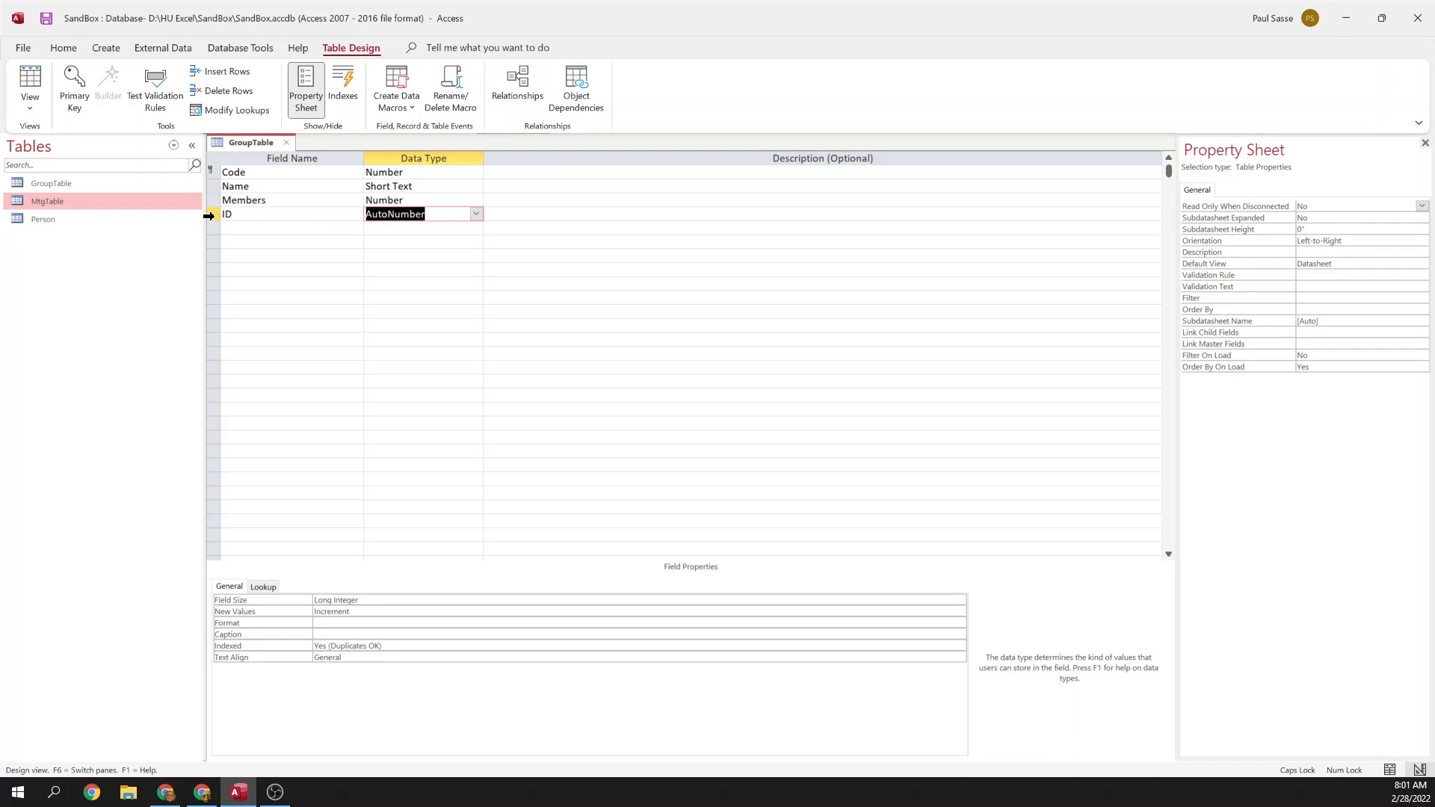
{"action": "left_click", "coordinate": [209, 215]}
{"action": "key", "text": "Delete"}
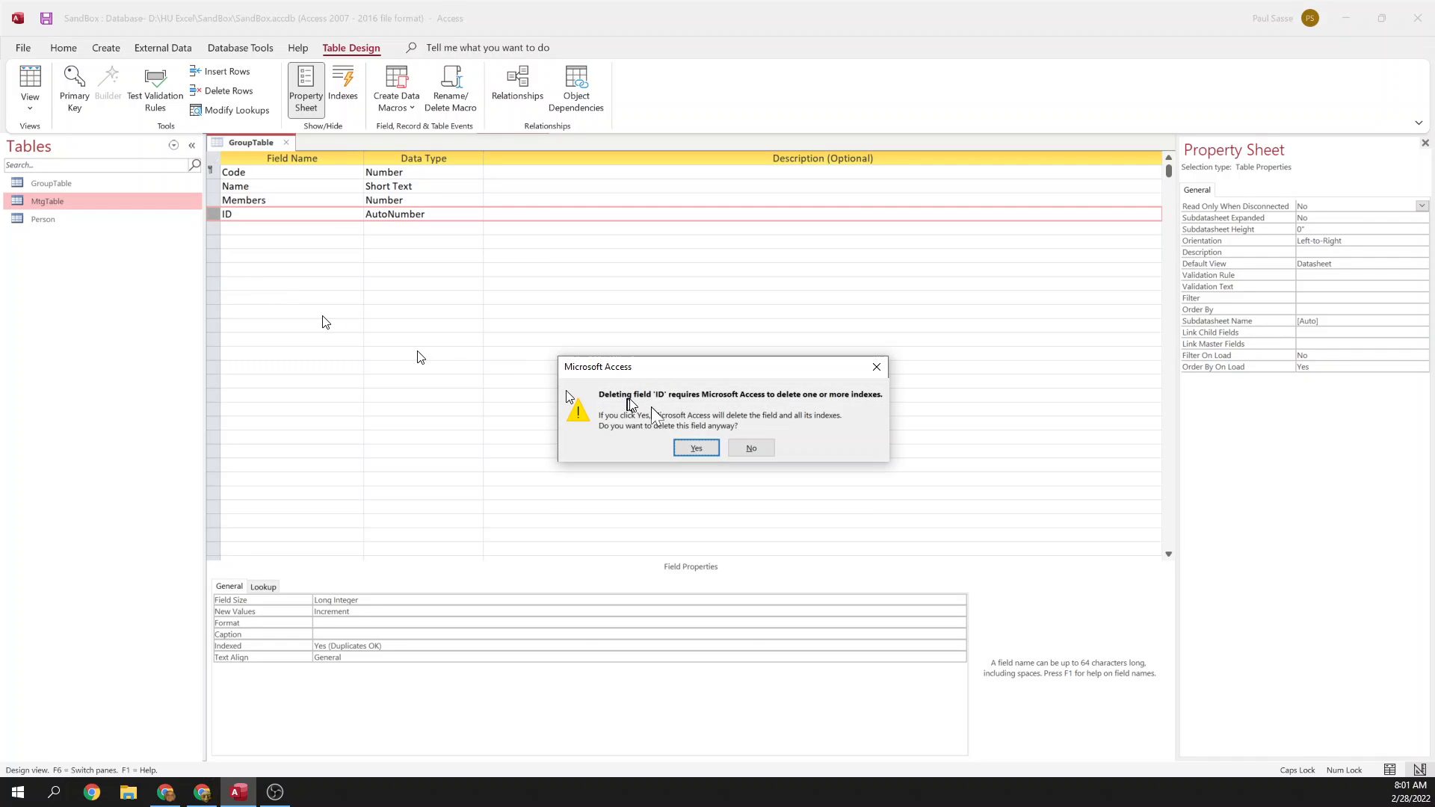
{"action": "left_click", "coordinate": [696, 448]}
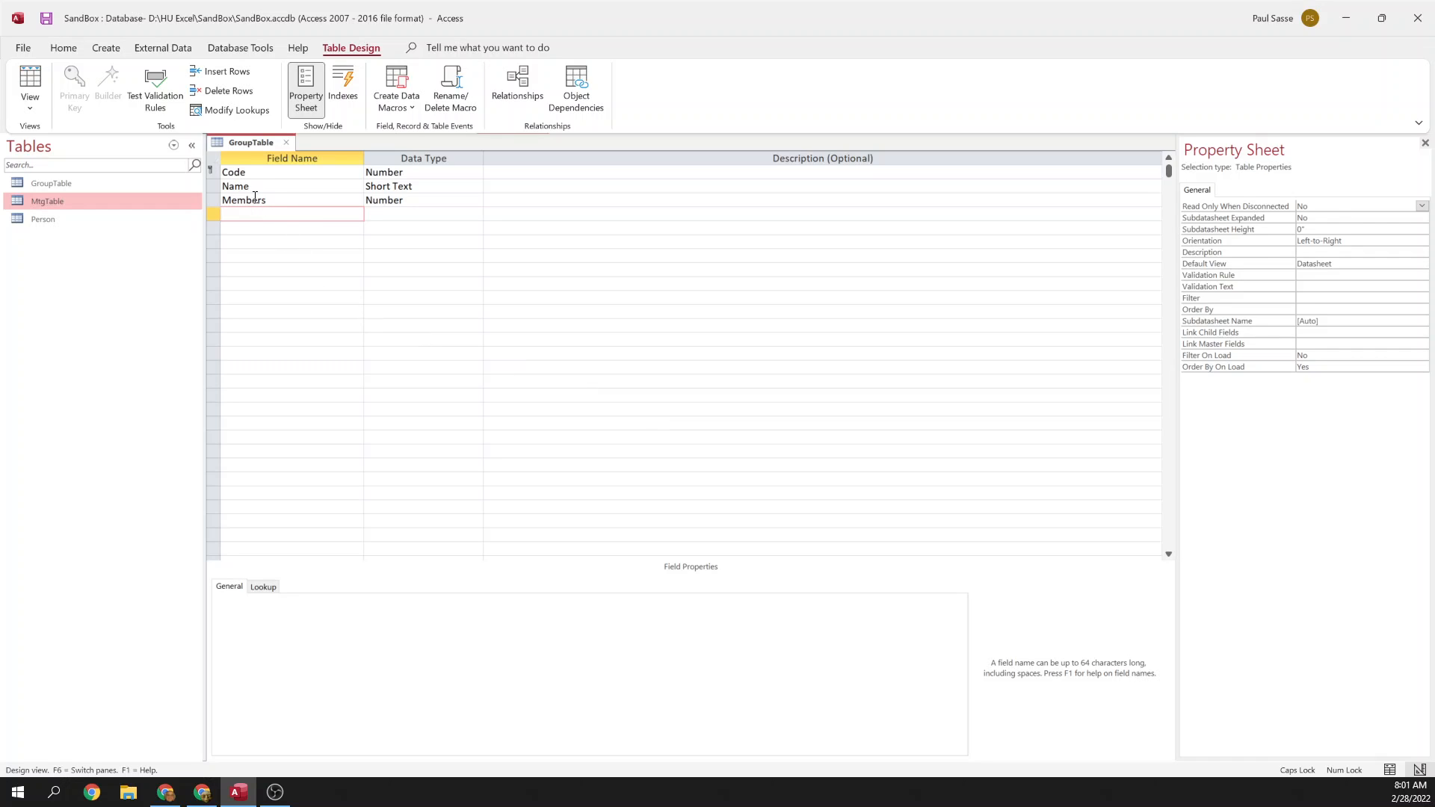
Switch GroupTable to Datasheet View, saving the table
{"action": "right_click", "coordinate": [251, 142]}
{"action": "left_click", "coordinate": [299, 242]}
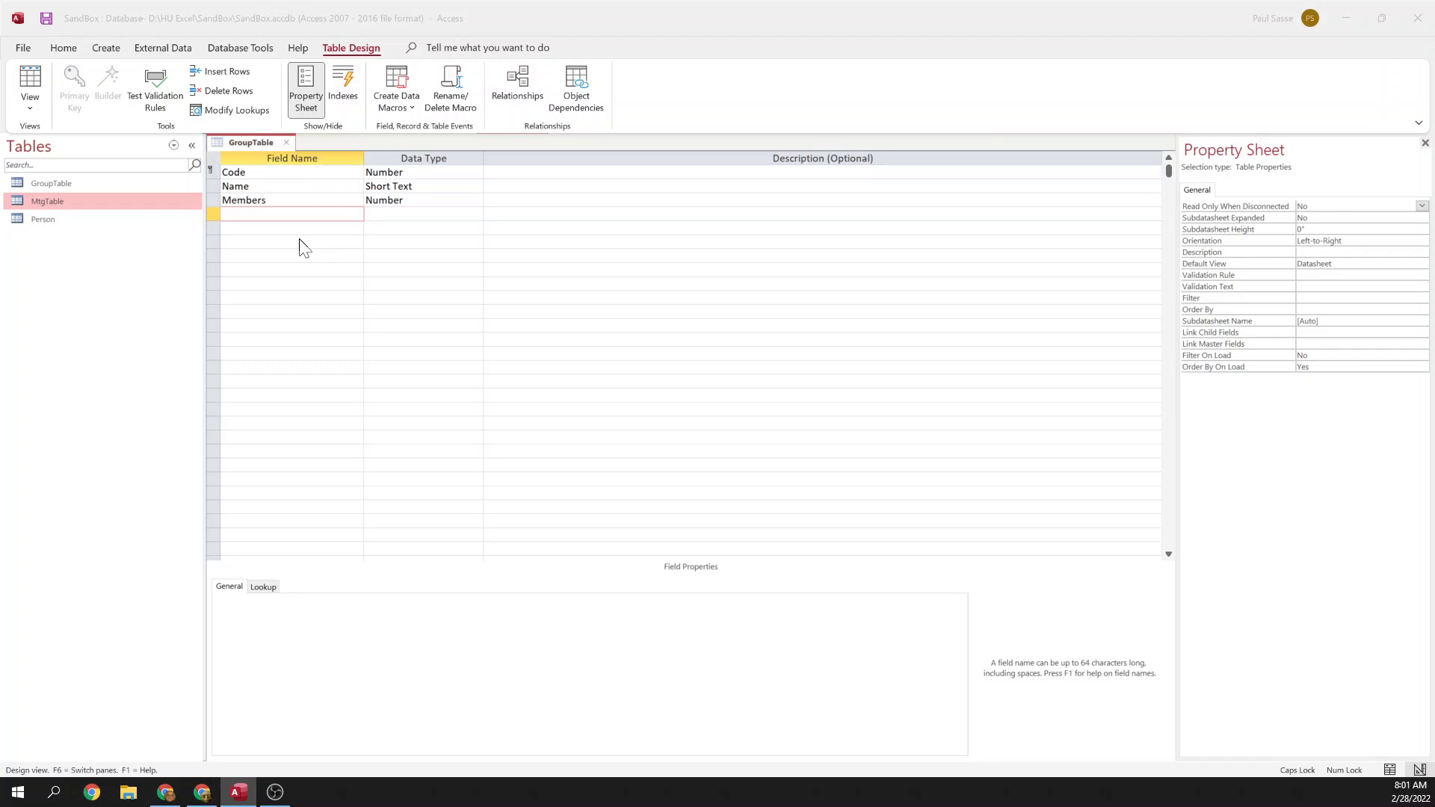
{"action": "left_click", "coordinate": [698, 447]}
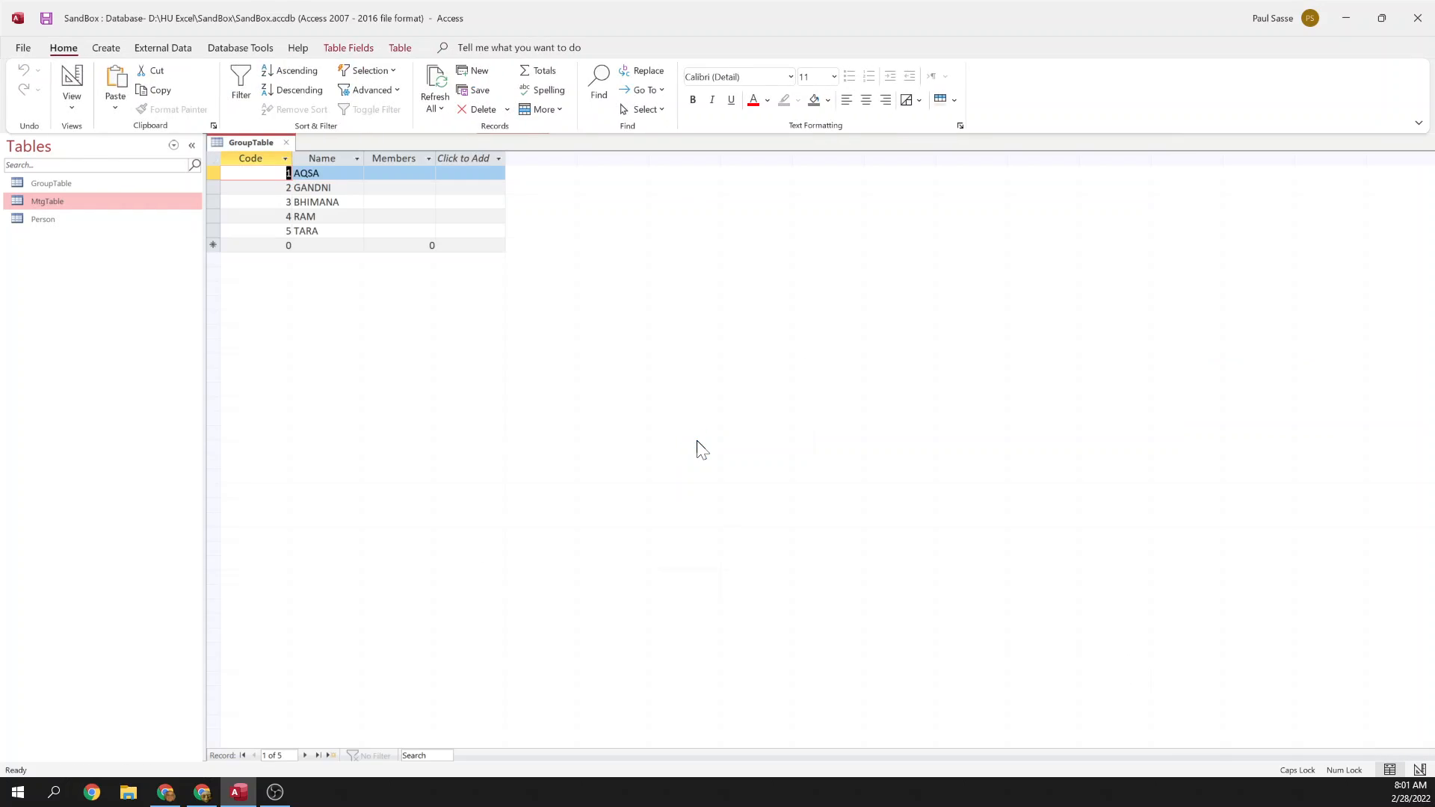
Enter the member counts 10 for code 1 and 20 for code 2 in GroupTable, following the handwritten member table in the Facebook post
{"action": "left_click", "coordinate": [396, 172]}
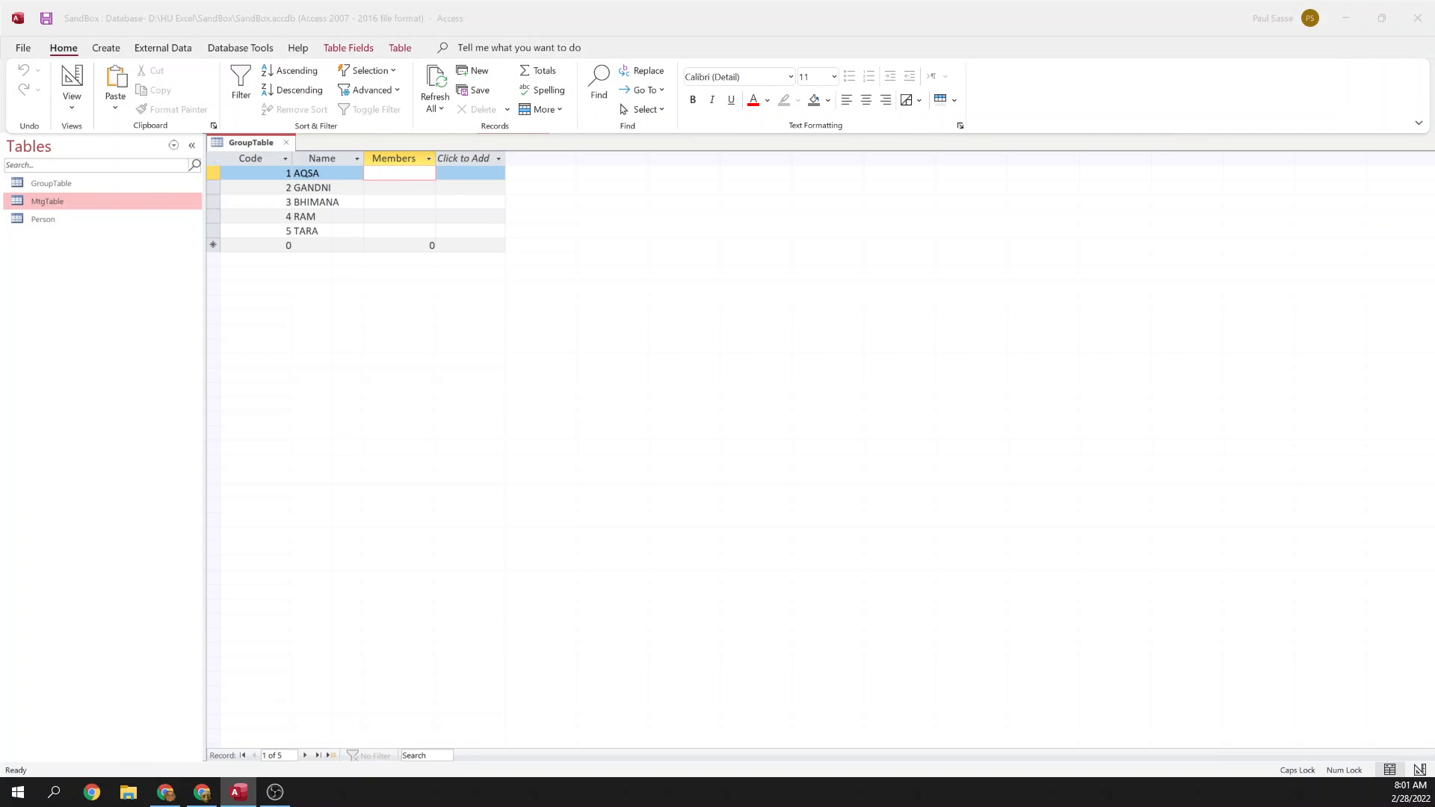
{"action": "key", "text": "alt+Tab"}
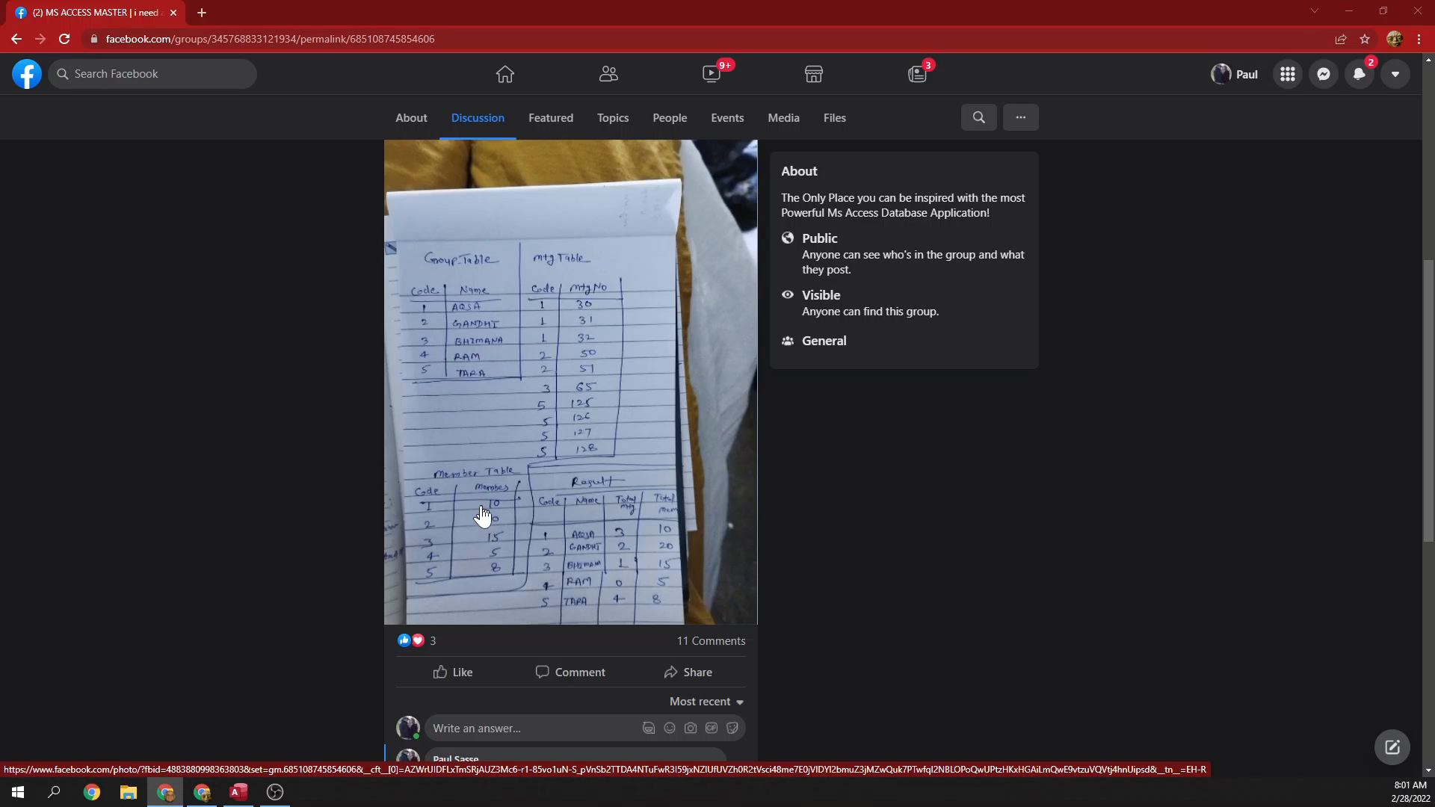
{"action": "key", "text": "alt+Tab"}
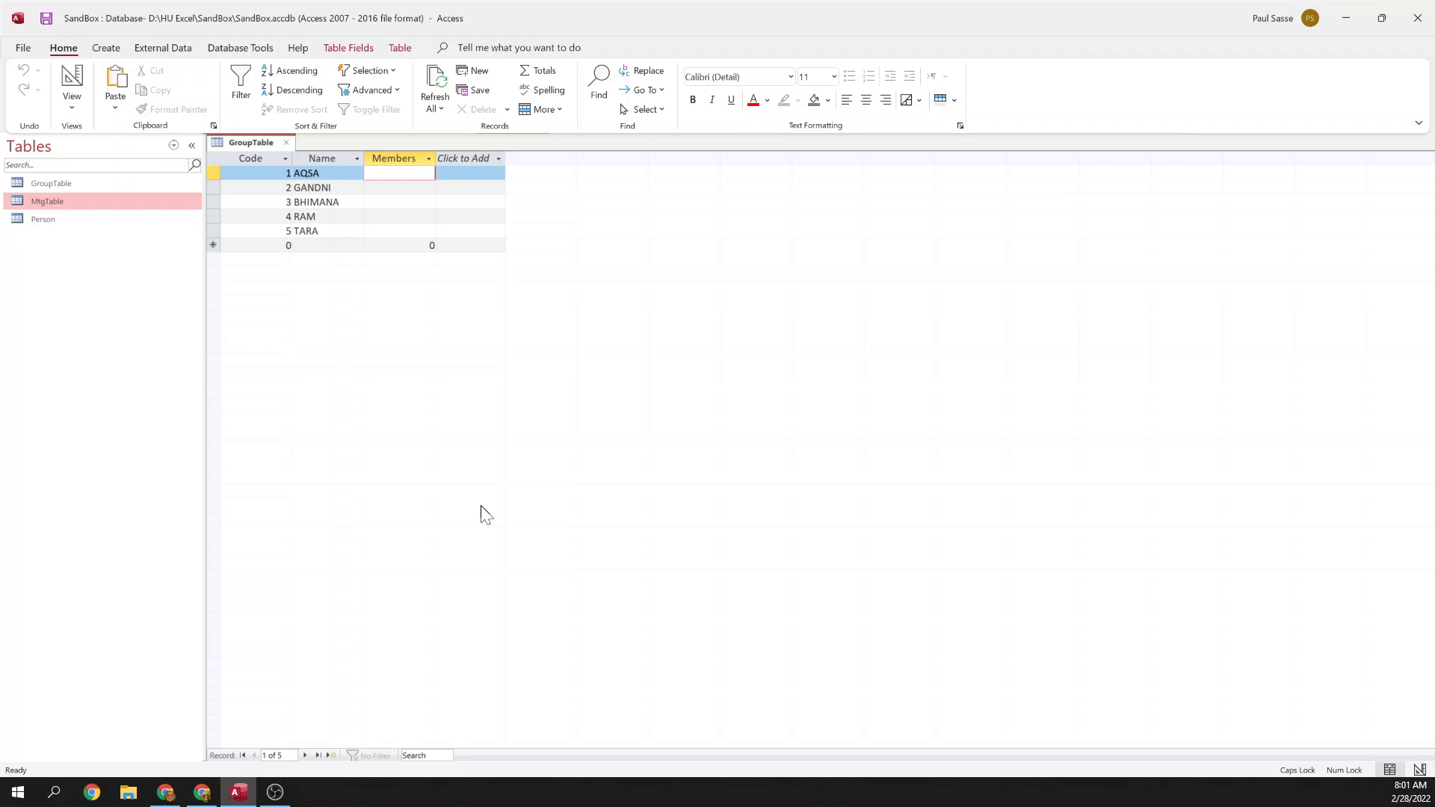
{"action": "key", "text": "Down"}
{"action": "key", "text": "alt+Tab"}
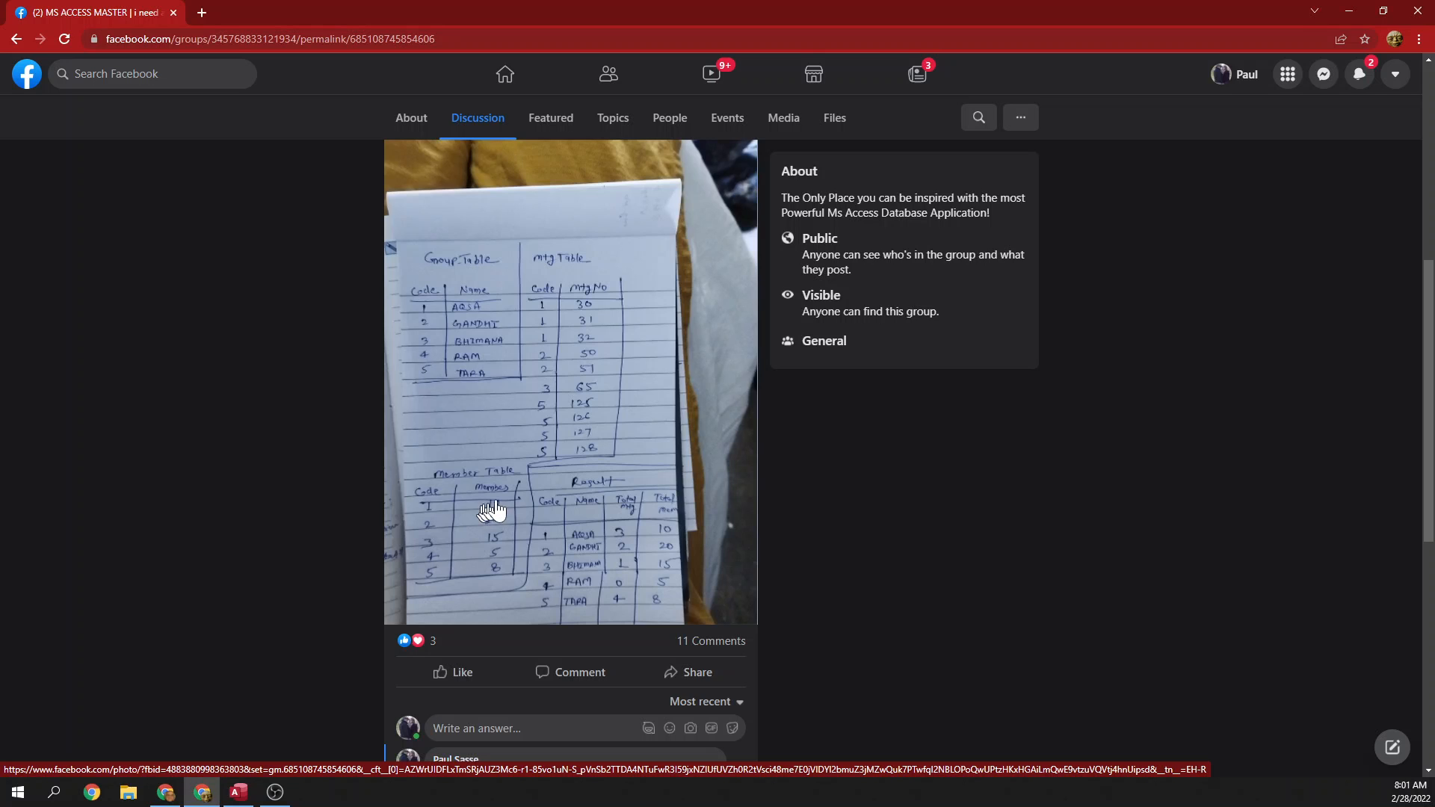
{"action": "key", "text": "alt+Tab"}
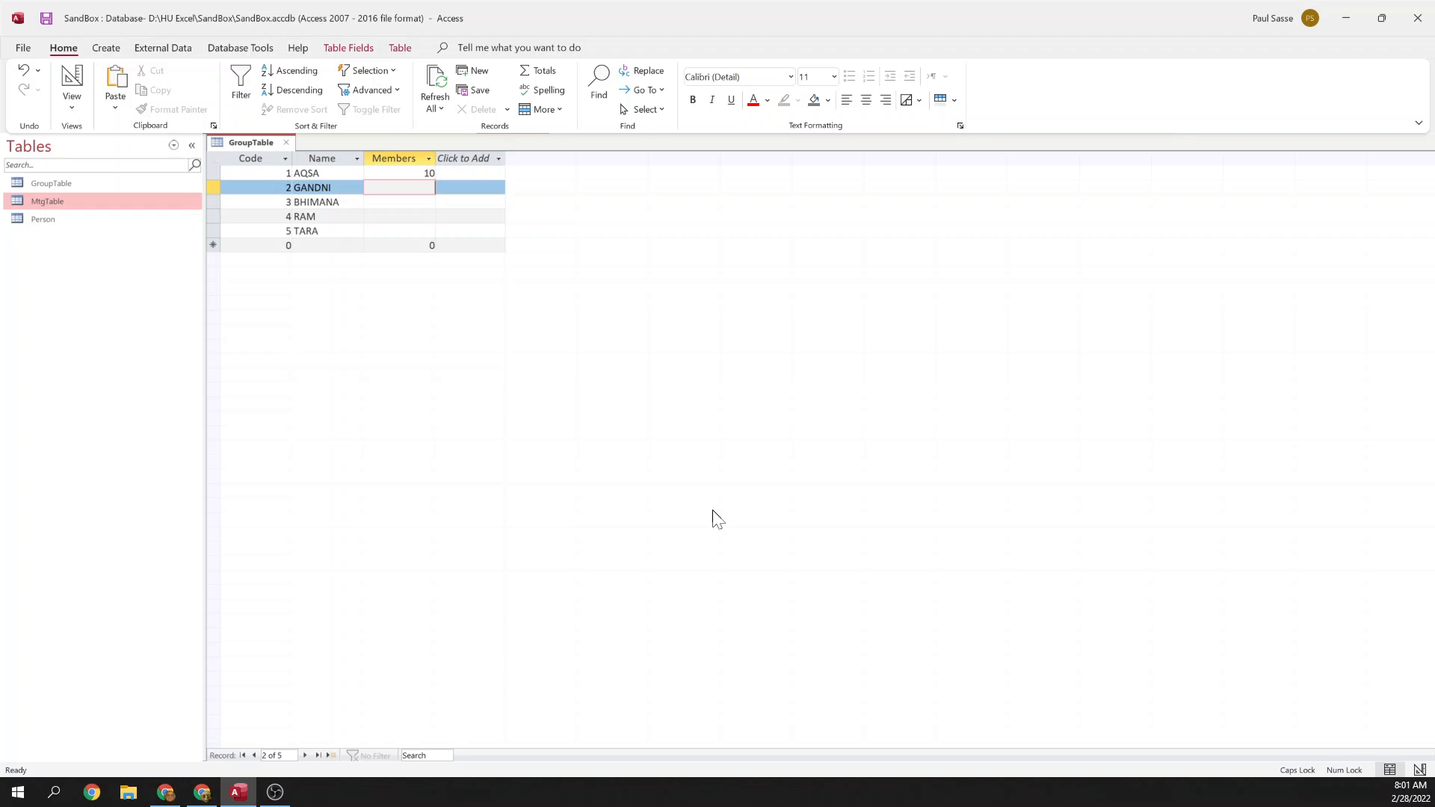
{"action": "key", "text": "Down"}
Enter the member counts 15 for code 3 and 5 for code 4 in GroupTable, following the Facebook post
{"action": "key", "text": "alt+Tab"}
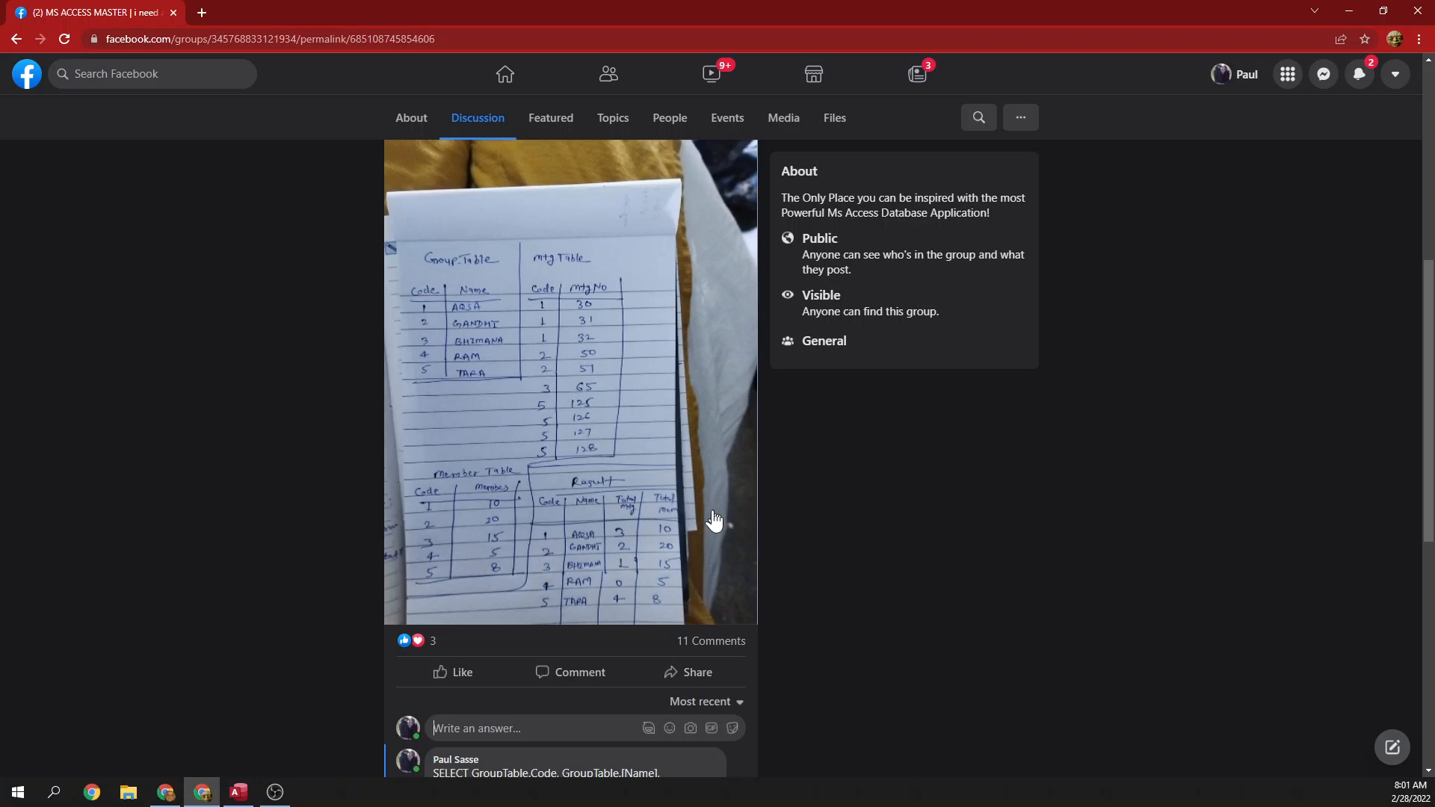
{"action": "key", "text": "alt+Tab"}
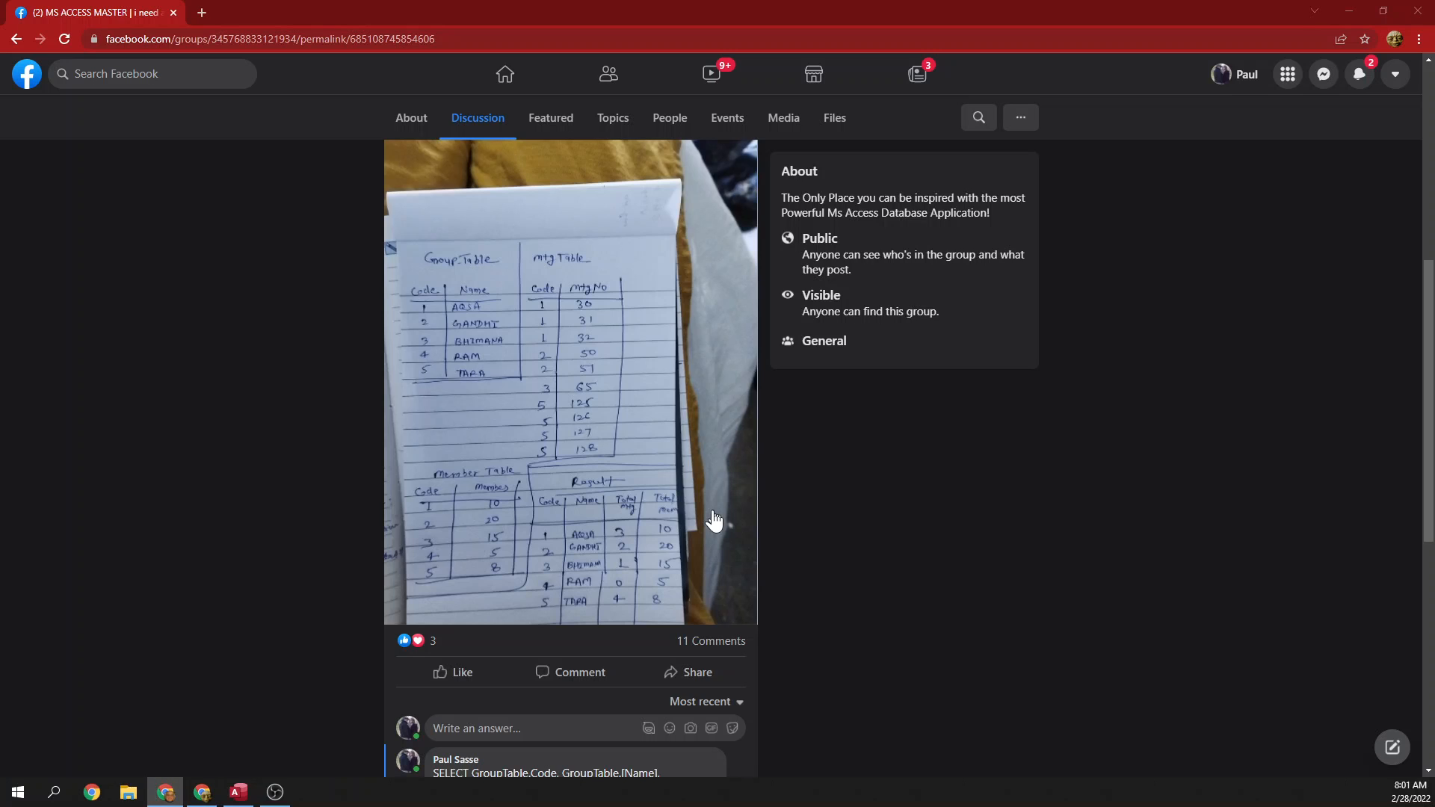
{"action": "key", "text": "alt+Tab"}
{"action": "type", "text": "1"}
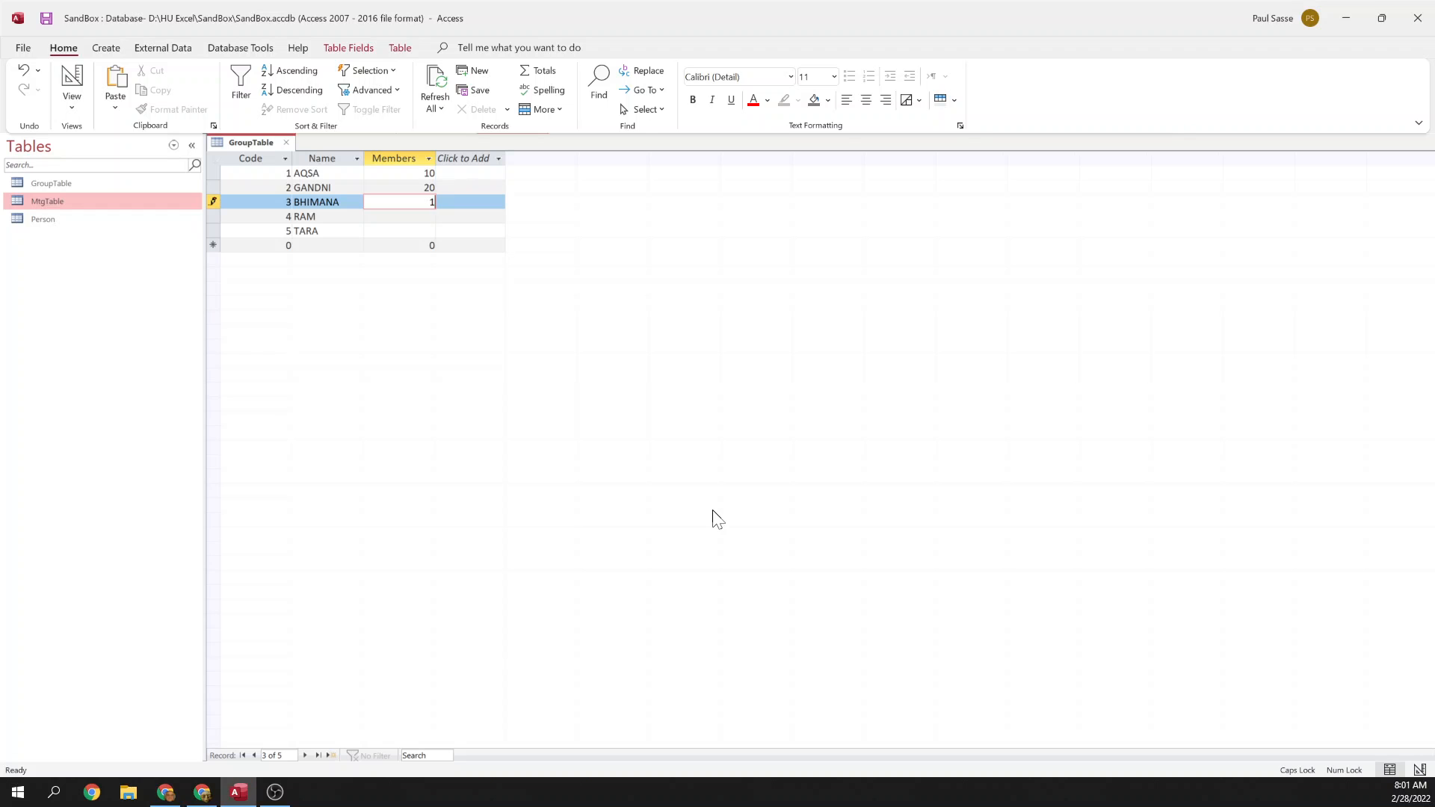
{"action": "key", "text": "Down"}
{"action": "key", "text": "alt+Tab"}
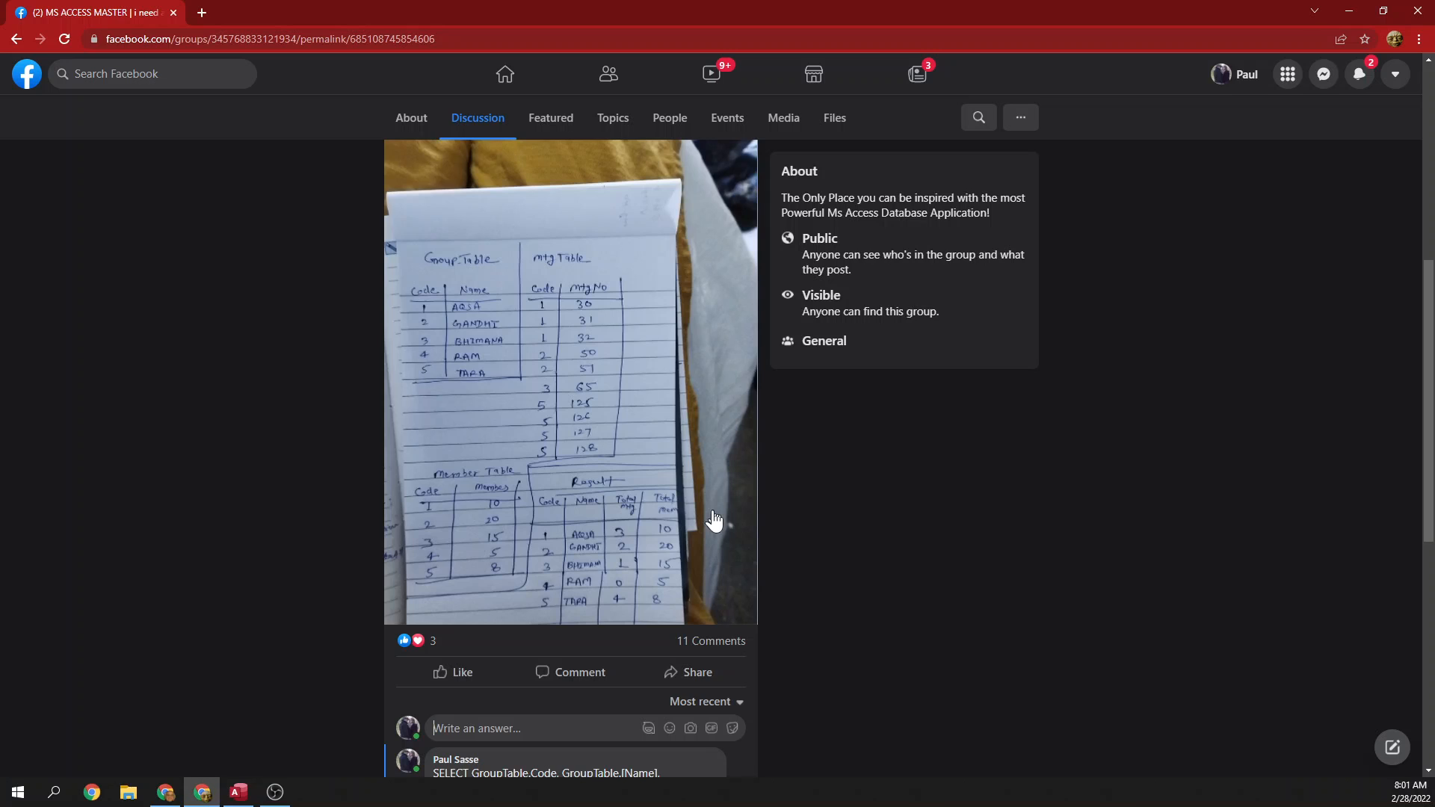
{"action": "key", "text": "alt+Tab"}
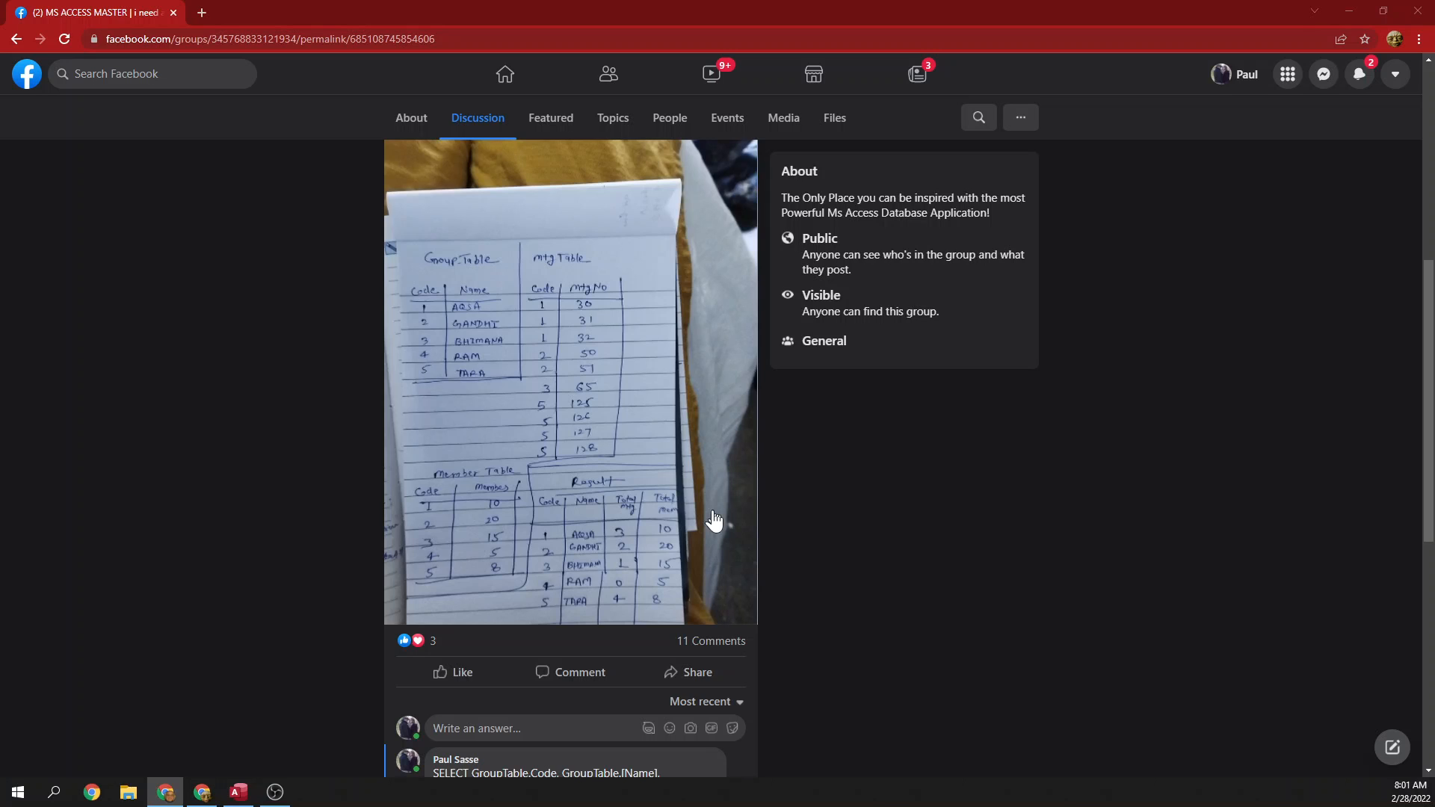
{"action": "key", "text": "alt+Tab"}
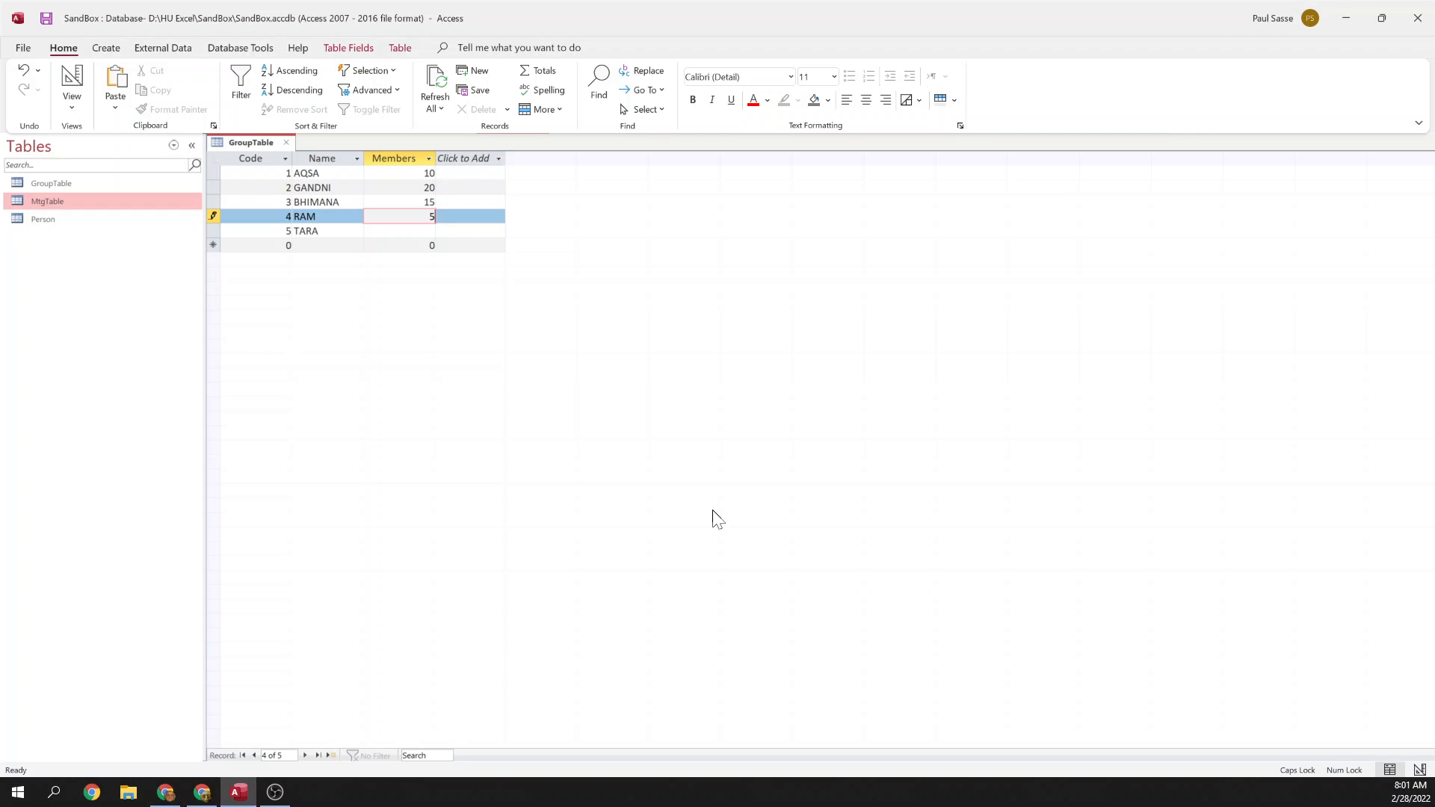
{"action": "type", "text": "5"}
{"action": "key", "text": "Down"}
Enter 8 members for code 5 in GroupTable, following the Facebook post, and close the table
{"action": "key", "text": "alt+Tab"}
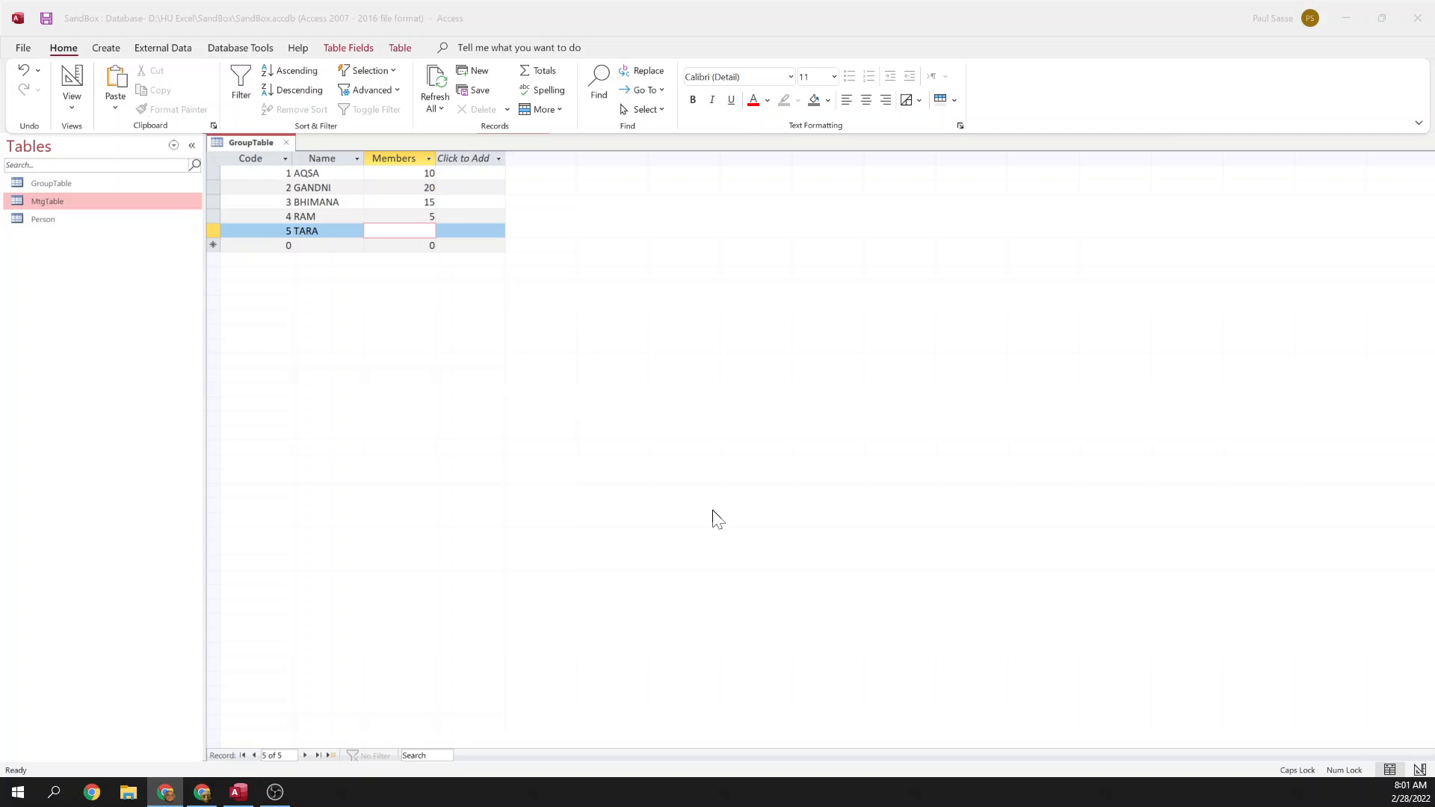
{"action": "key", "text": "alt+Tab"}
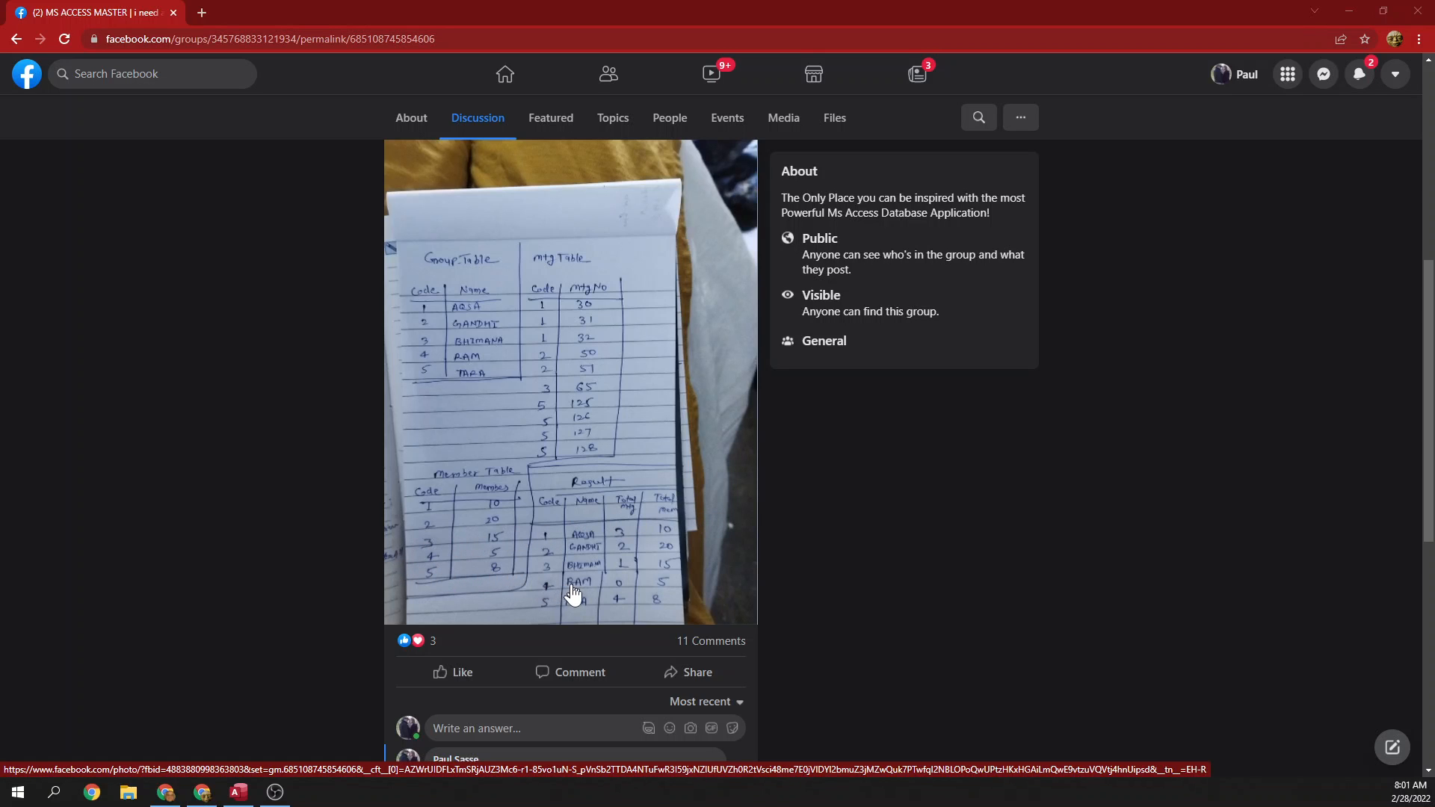
{"action": "key", "text": "alt+Tab"}
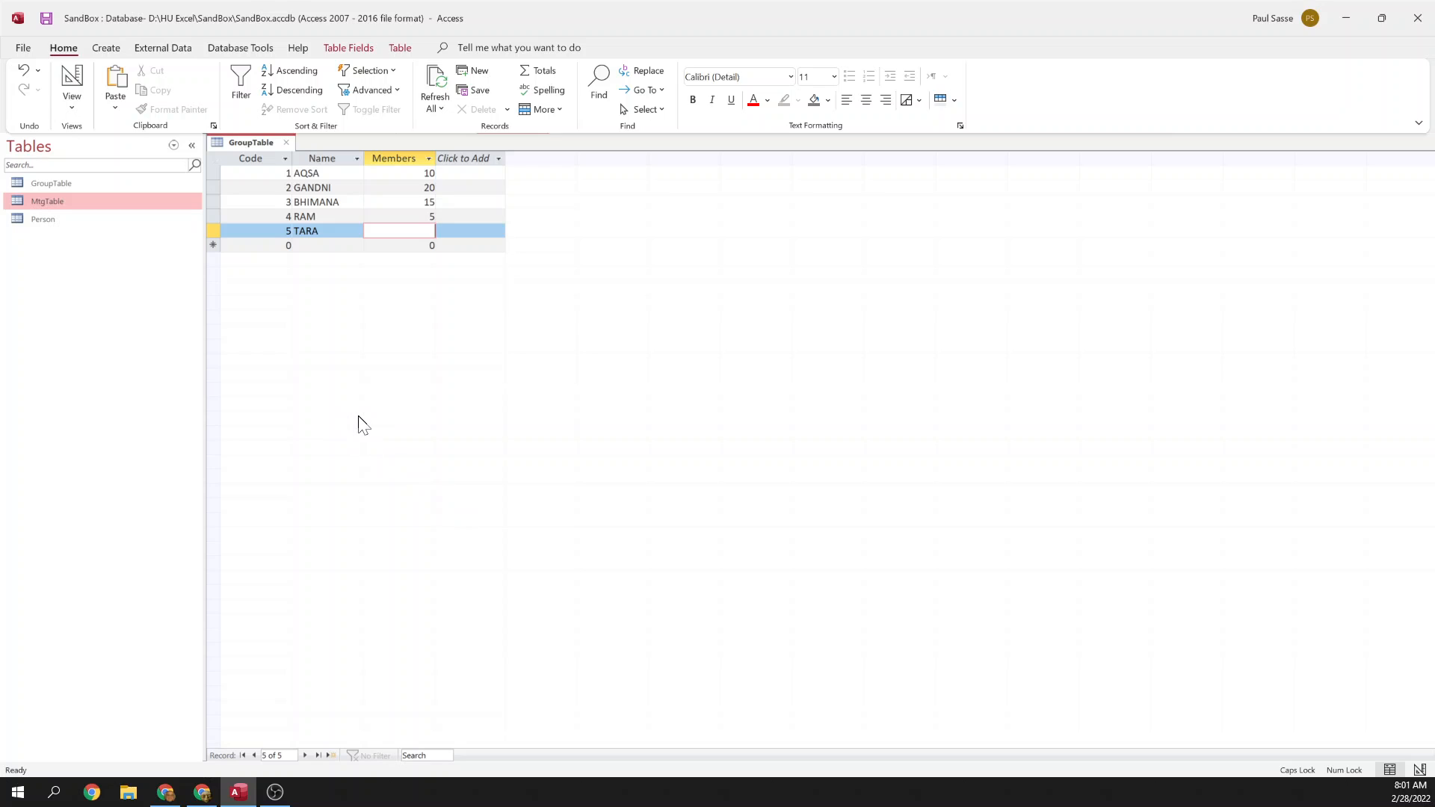
{"action": "key", "text": "Up"}
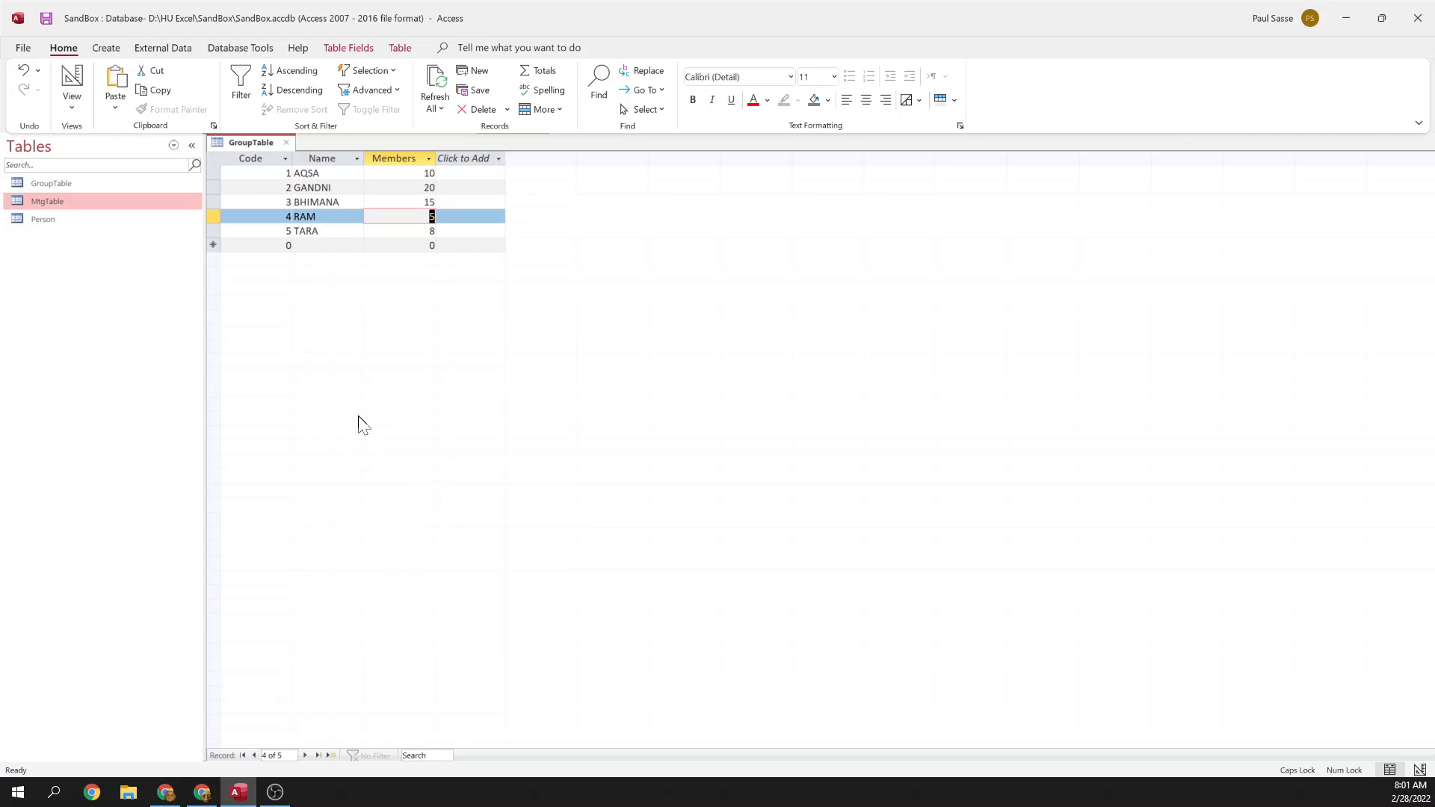
{"action": "left_click", "coordinate": [286, 142]}
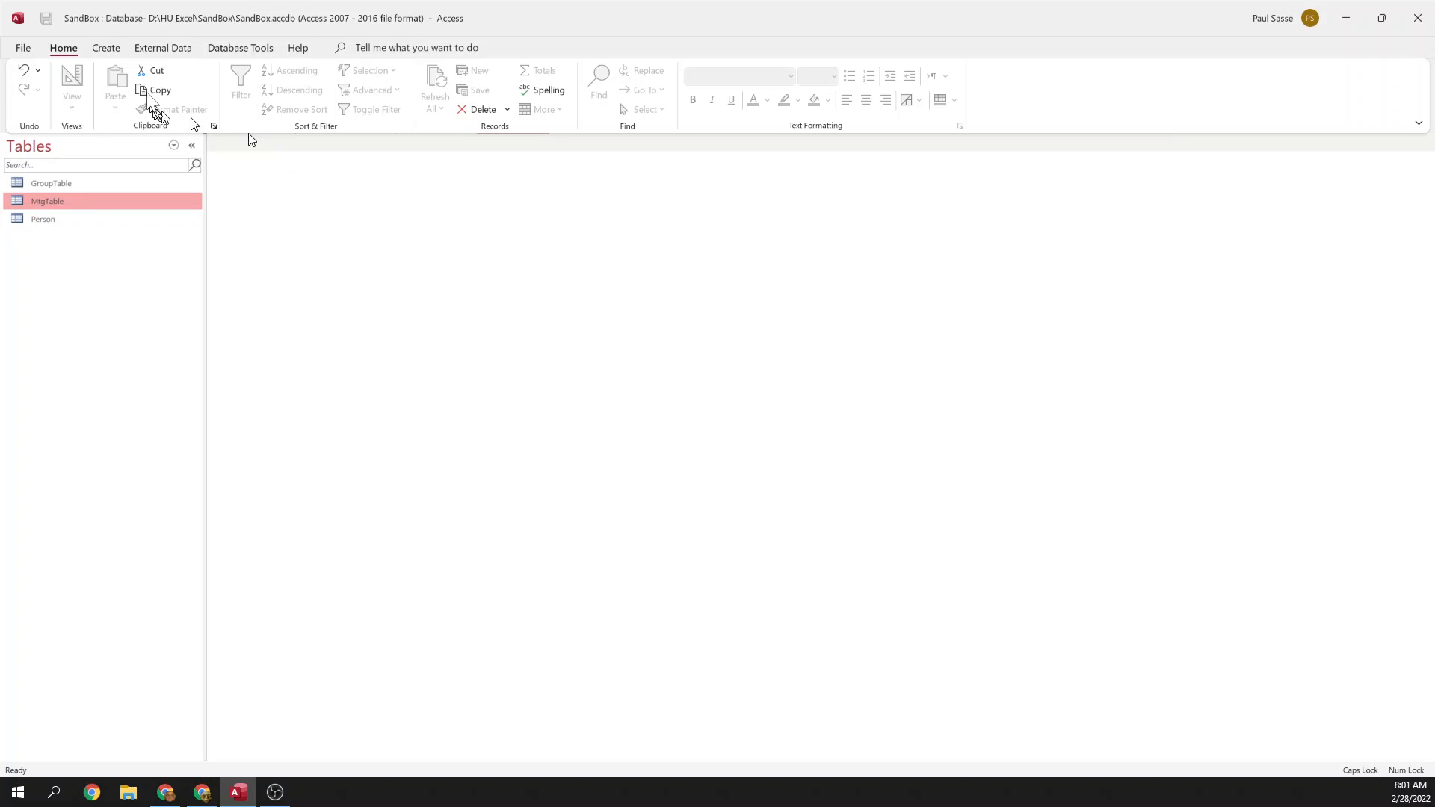
List the database's queries, open v_Result in design view to check its SQL, and close it
{"action": "left_click", "coordinate": [173, 146]}
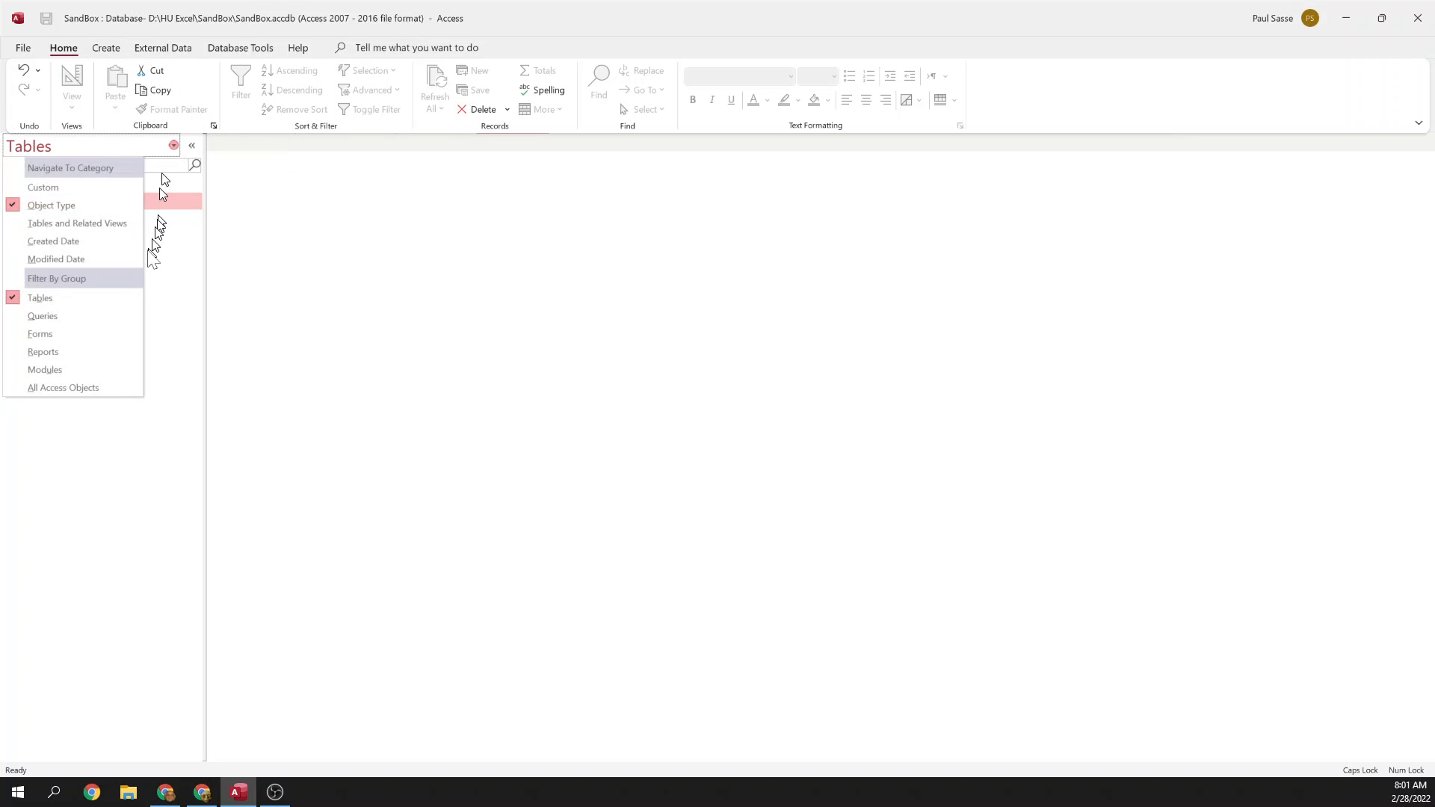
{"action": "left_click", "coordinate": [93, 313]}
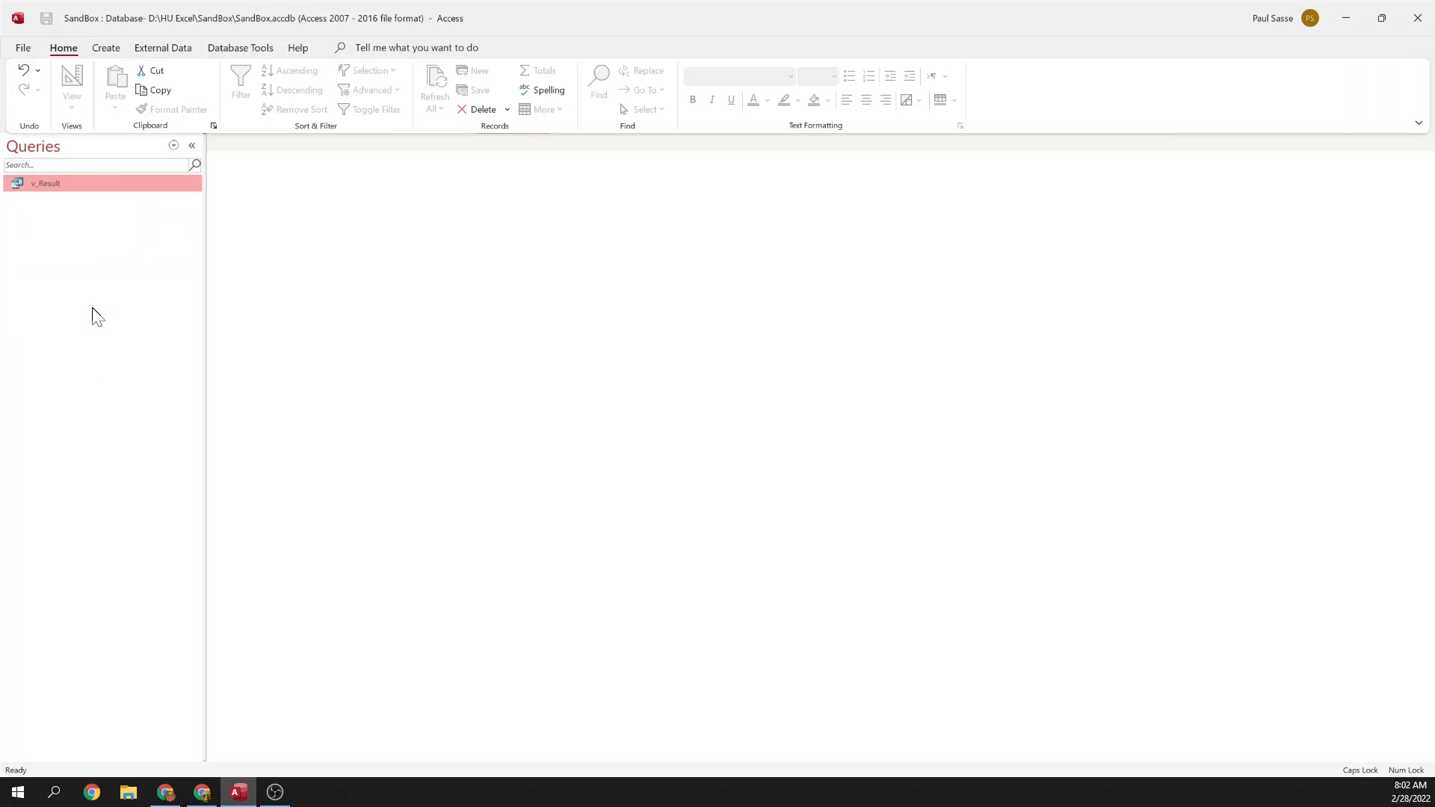
{"action": "right_click", "coordinate": [82, 182]}
{"action": "left_click", "coordinate": [137, 216]}
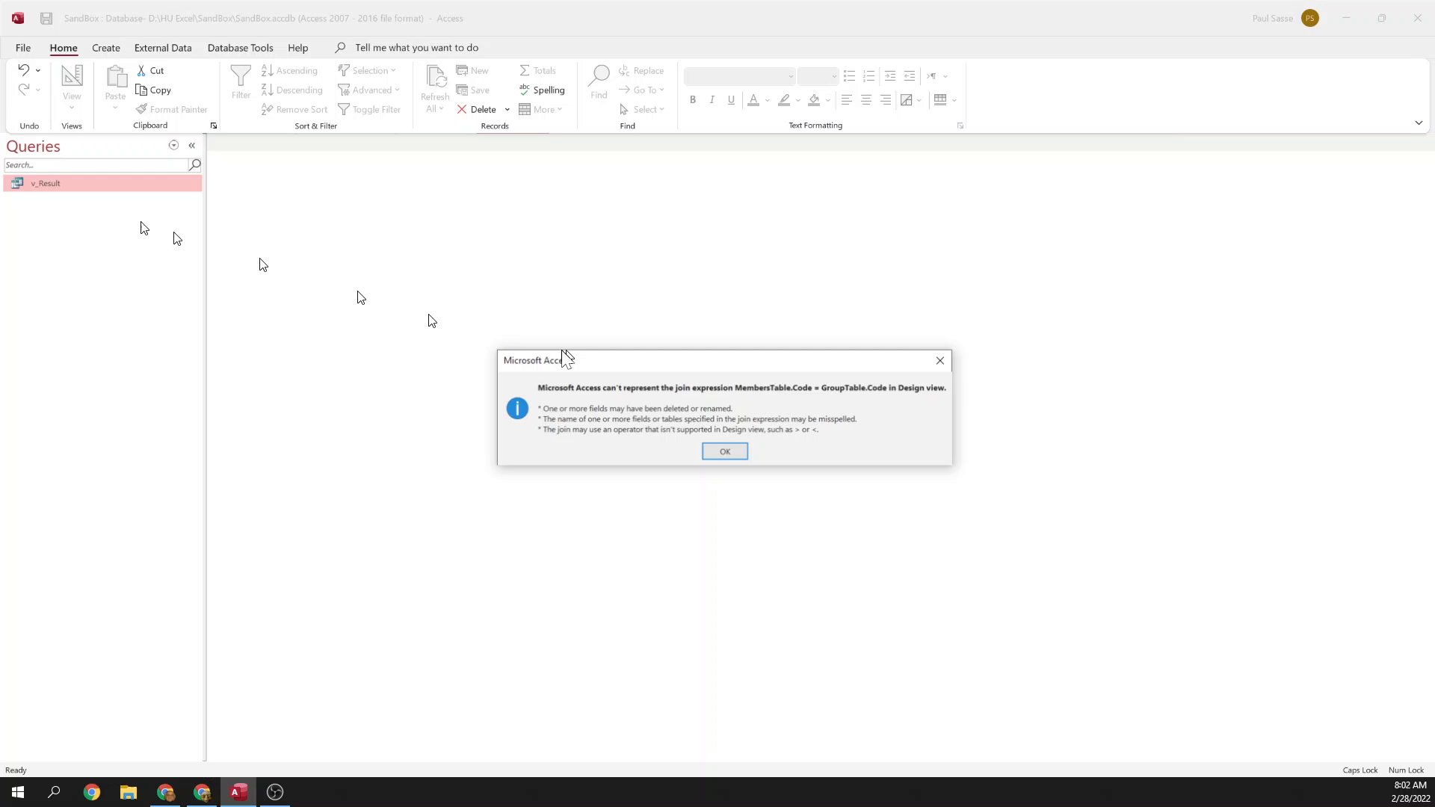
{"action": "left_click", "coordinate": [724, 451]}
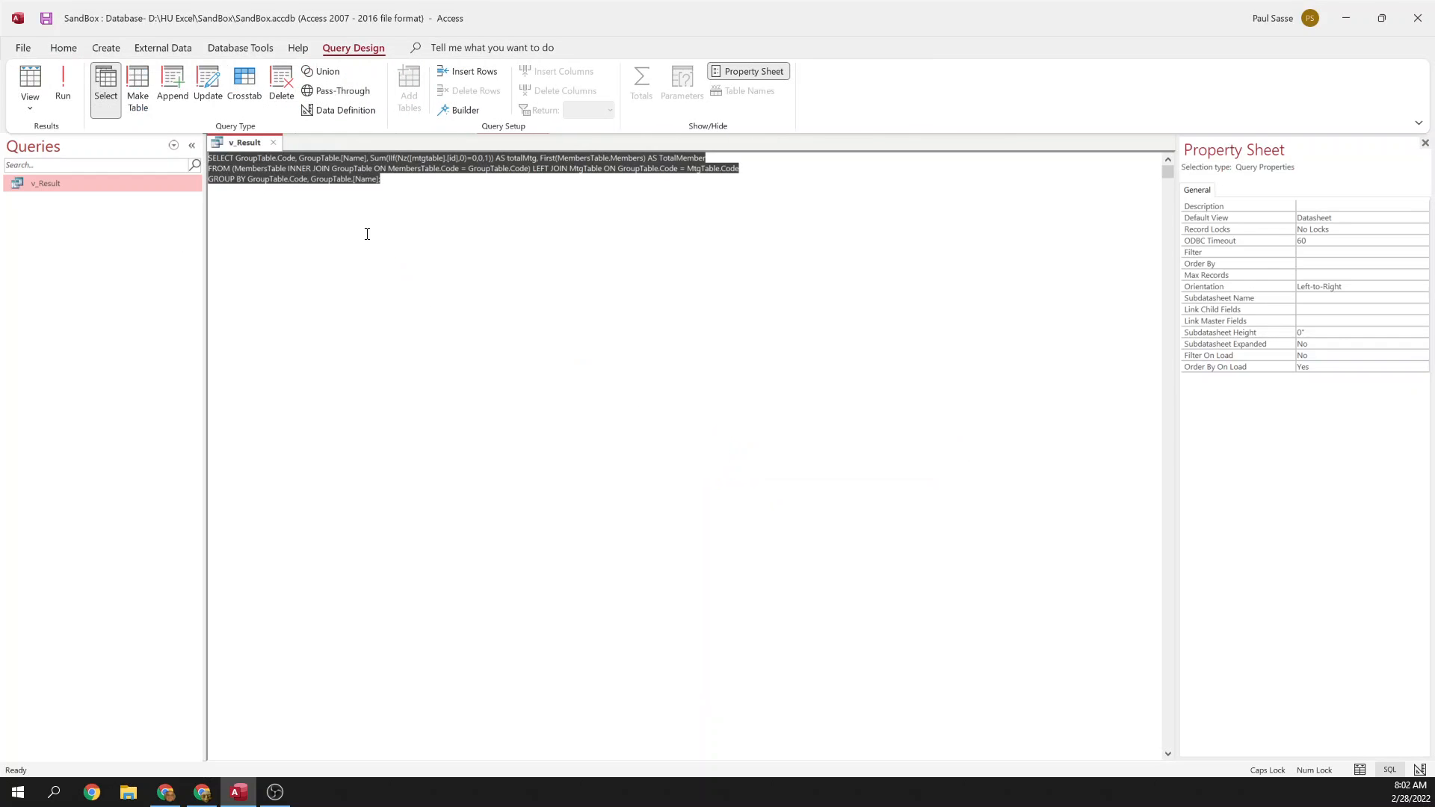
{"action": "left_click", "coordinate": [275, 143]}
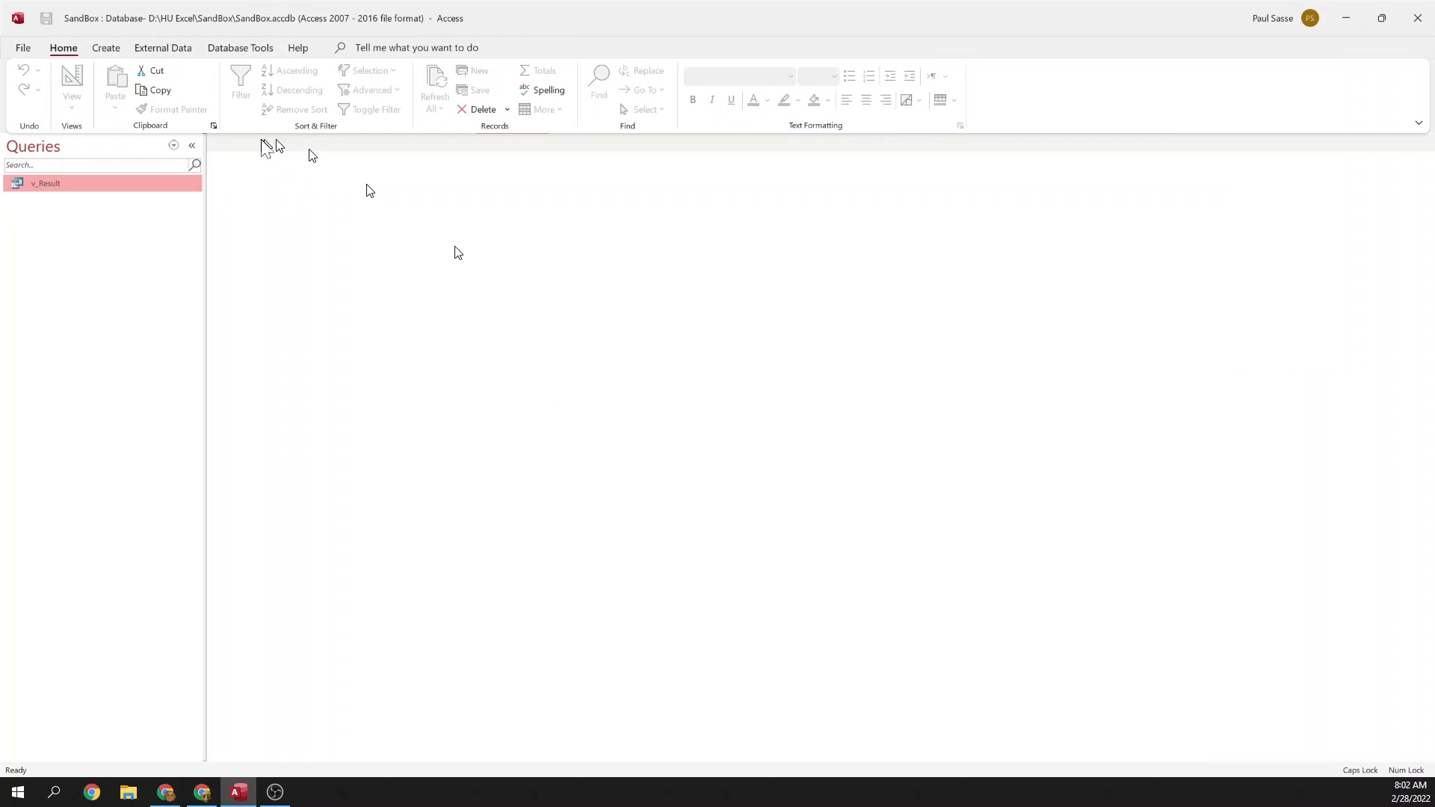
Create a new query in design view containing GroupTable and MtgTable, with GroupTable arranged to the left of MtgTable
{"action": "left_click", "coordinate": [102, 48]}
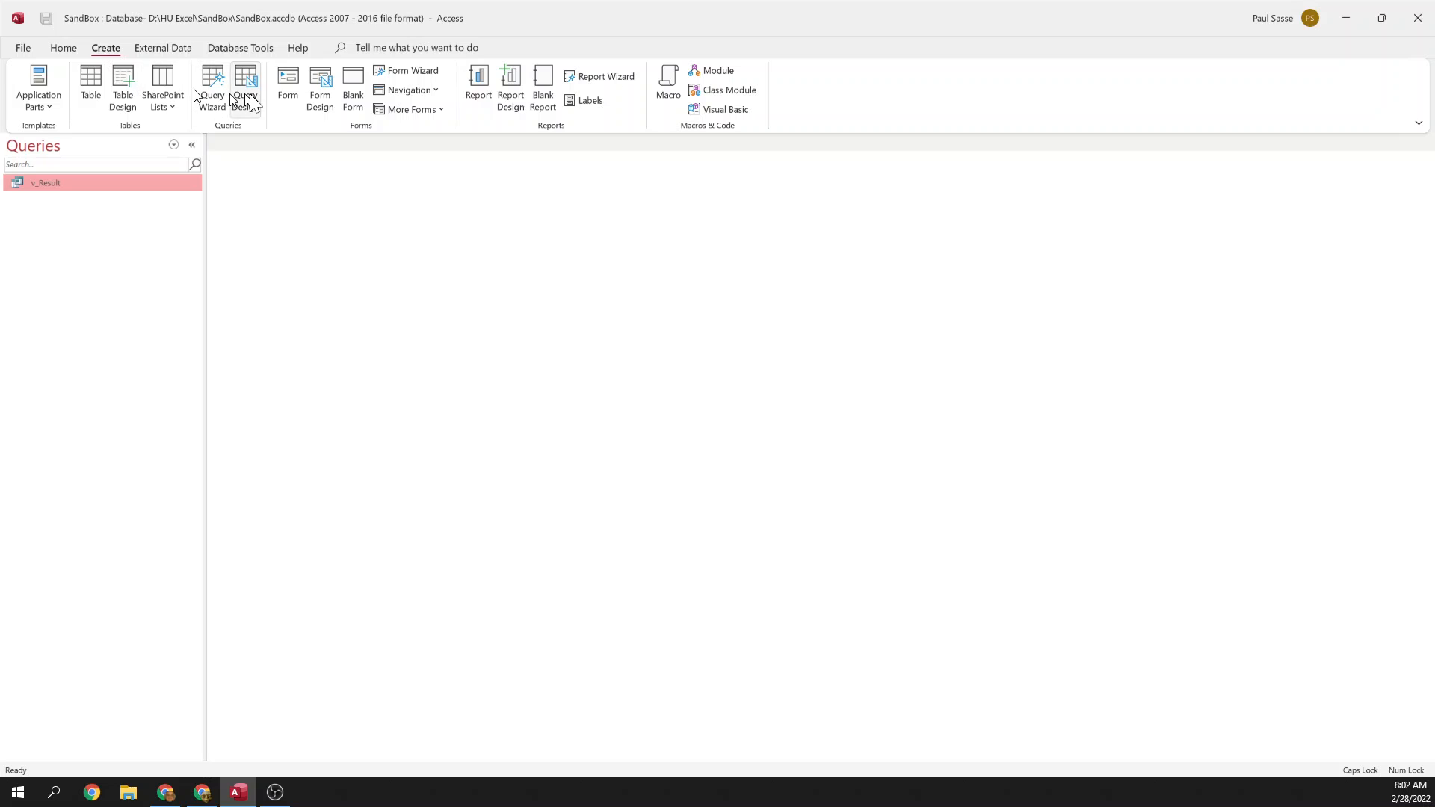
{"action": "left_click", "coordinate": [243, 96]}
{"action": "left_click", "coordinate": [174, 144]}
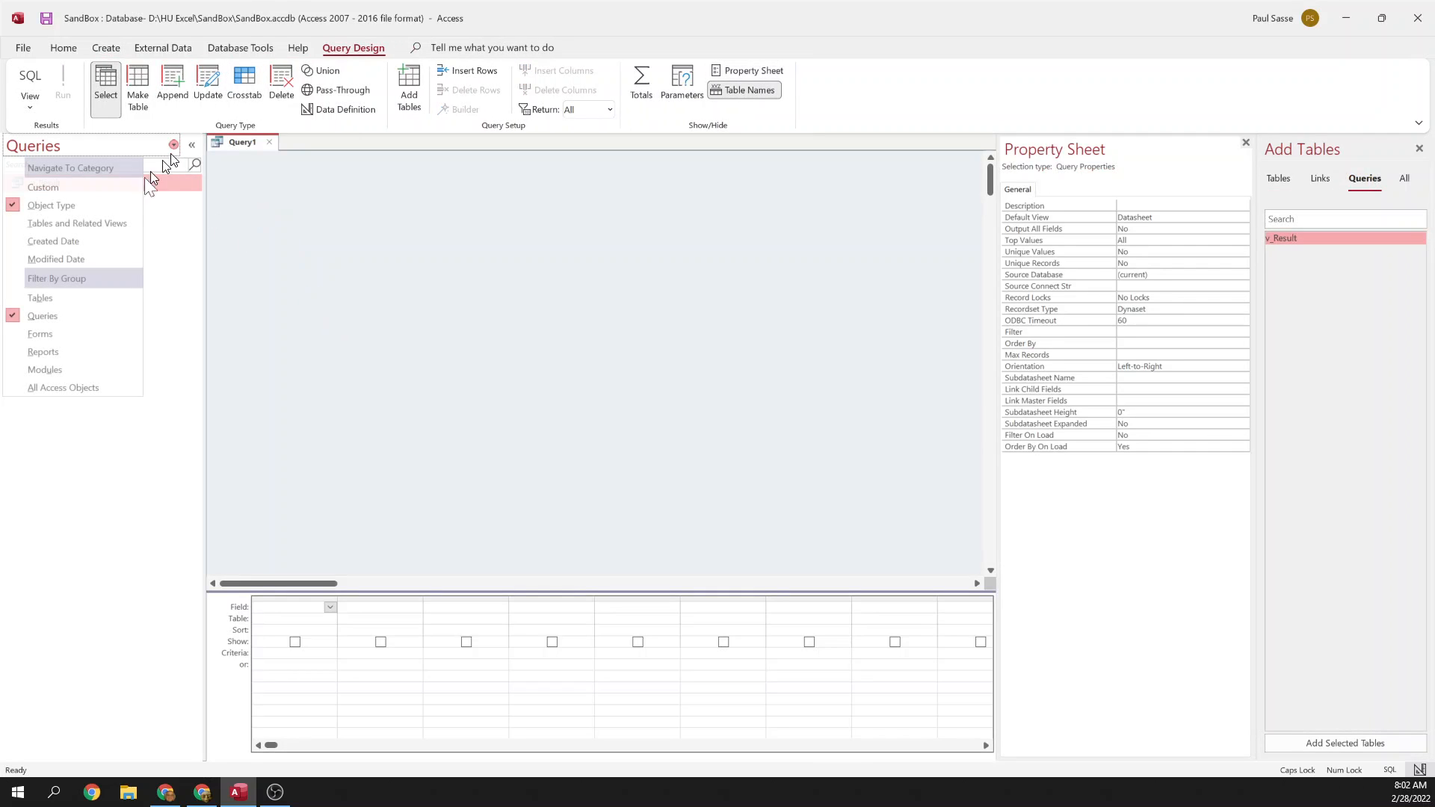
{"action": "left_click", "coordinate": [69, 302]}
{"action": "left_click", "coordinate": [52, 202], "text": "ctrl"}
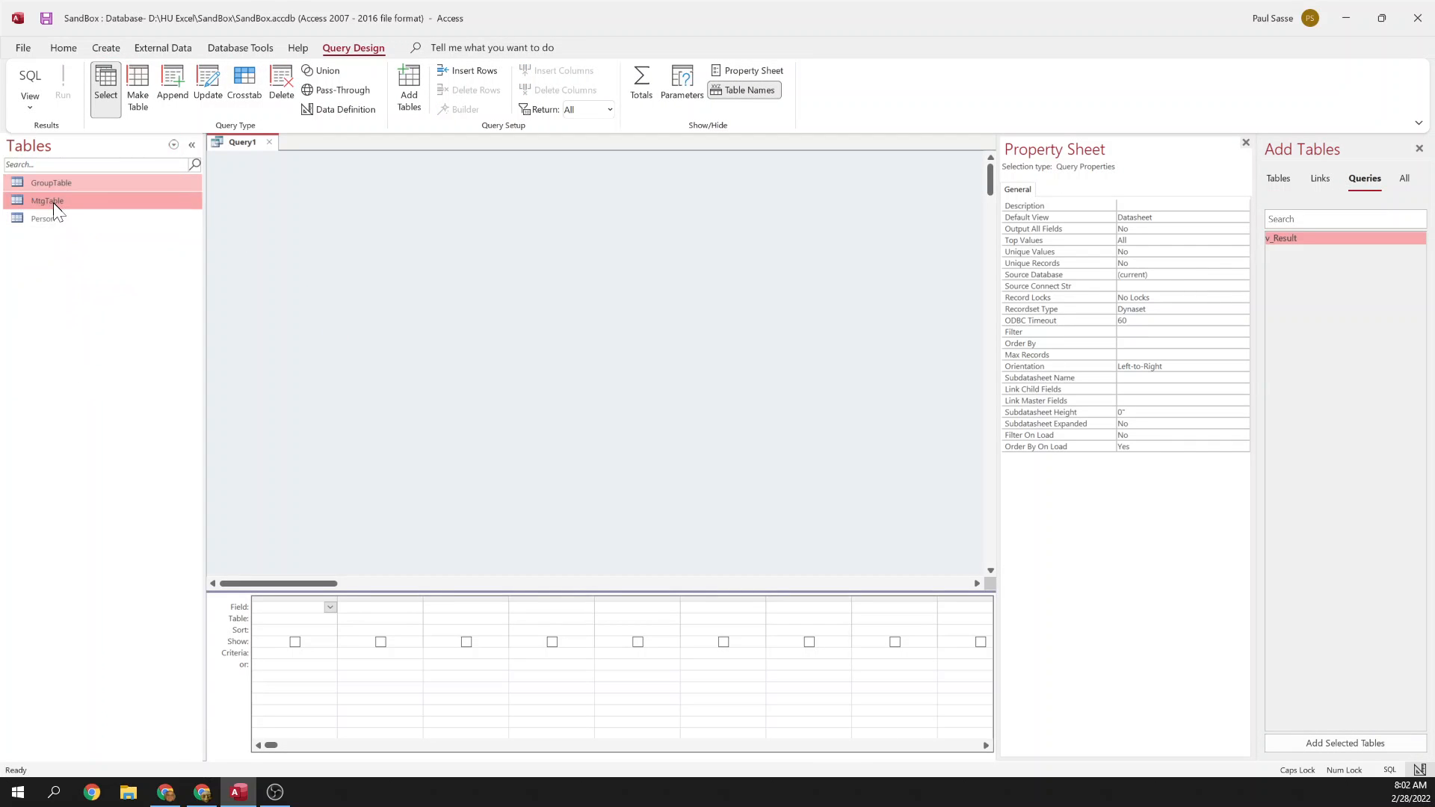
{"action": "left_click_drag", "start_coordinate": [53, 203], "coordinate": [388, 258]}
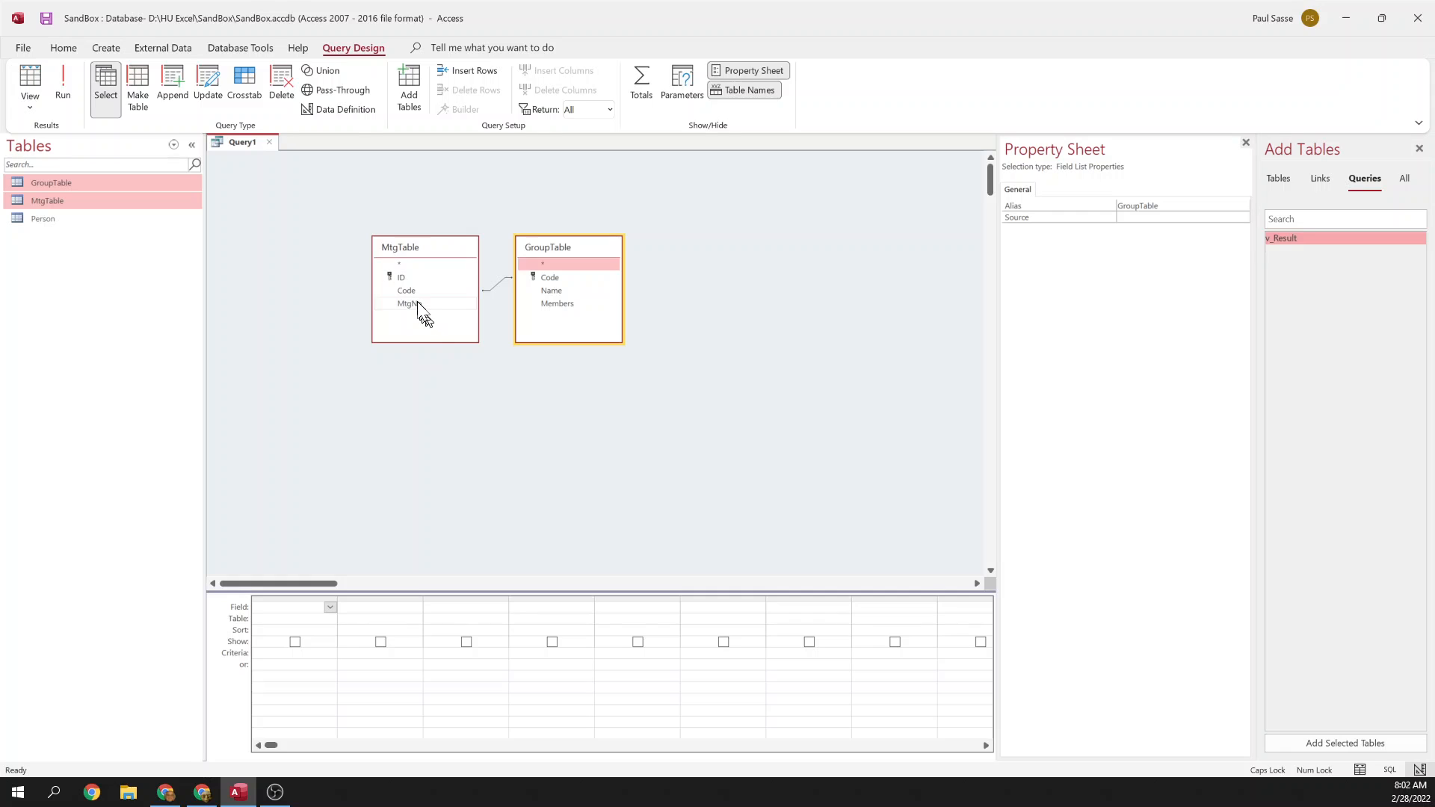
{"action": "left_click_drag", "start_coordinate": [547, 247], "coordinate": [312, 245]}
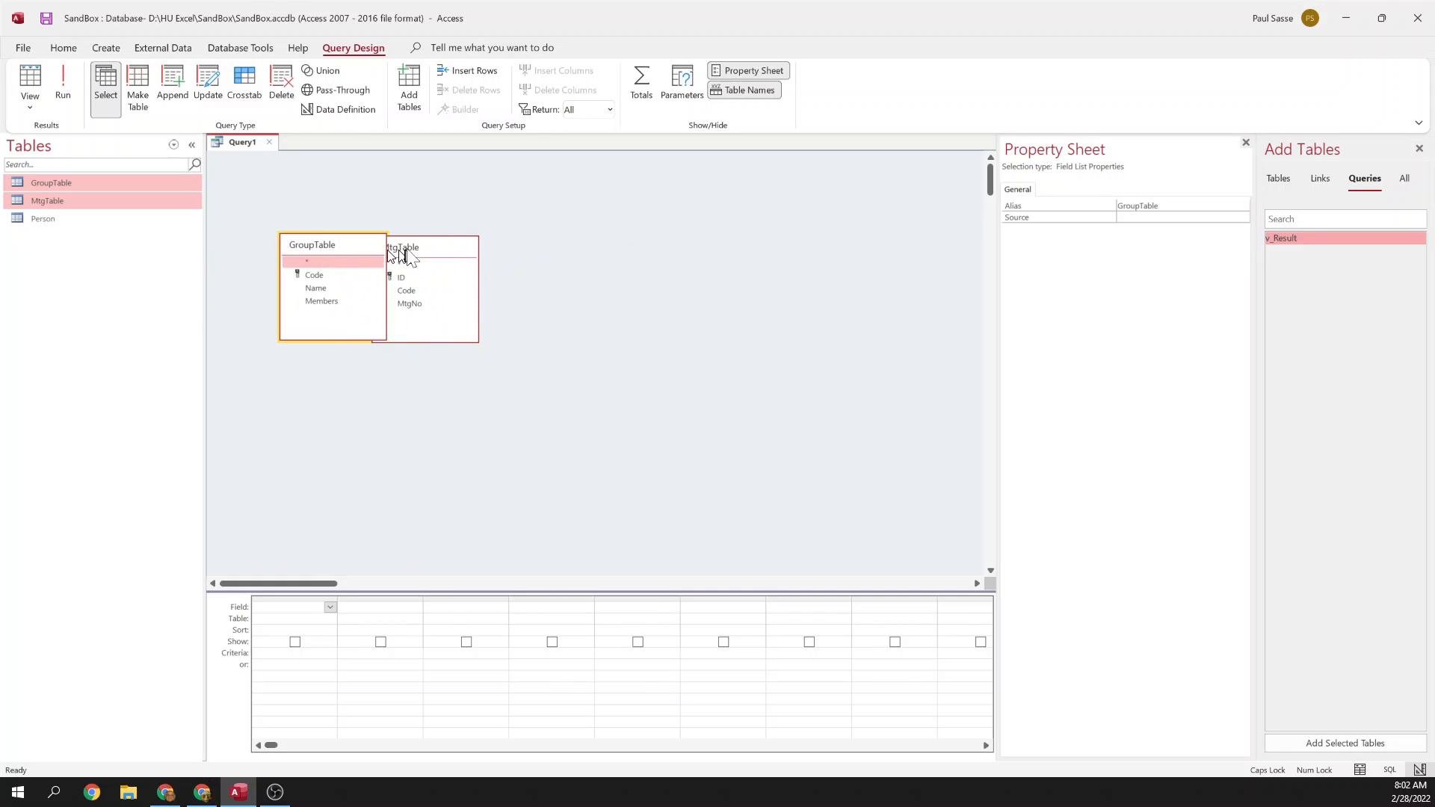
{"action": "left_click_drag", "start_coordinate": [412, 252], "coordinate": [570, 254]}
Add GroupTable's Code, Name and Members fields to the query, checking the result layout in the Facebook post
{"action": "left_click", "coordinate": [329, 275]}
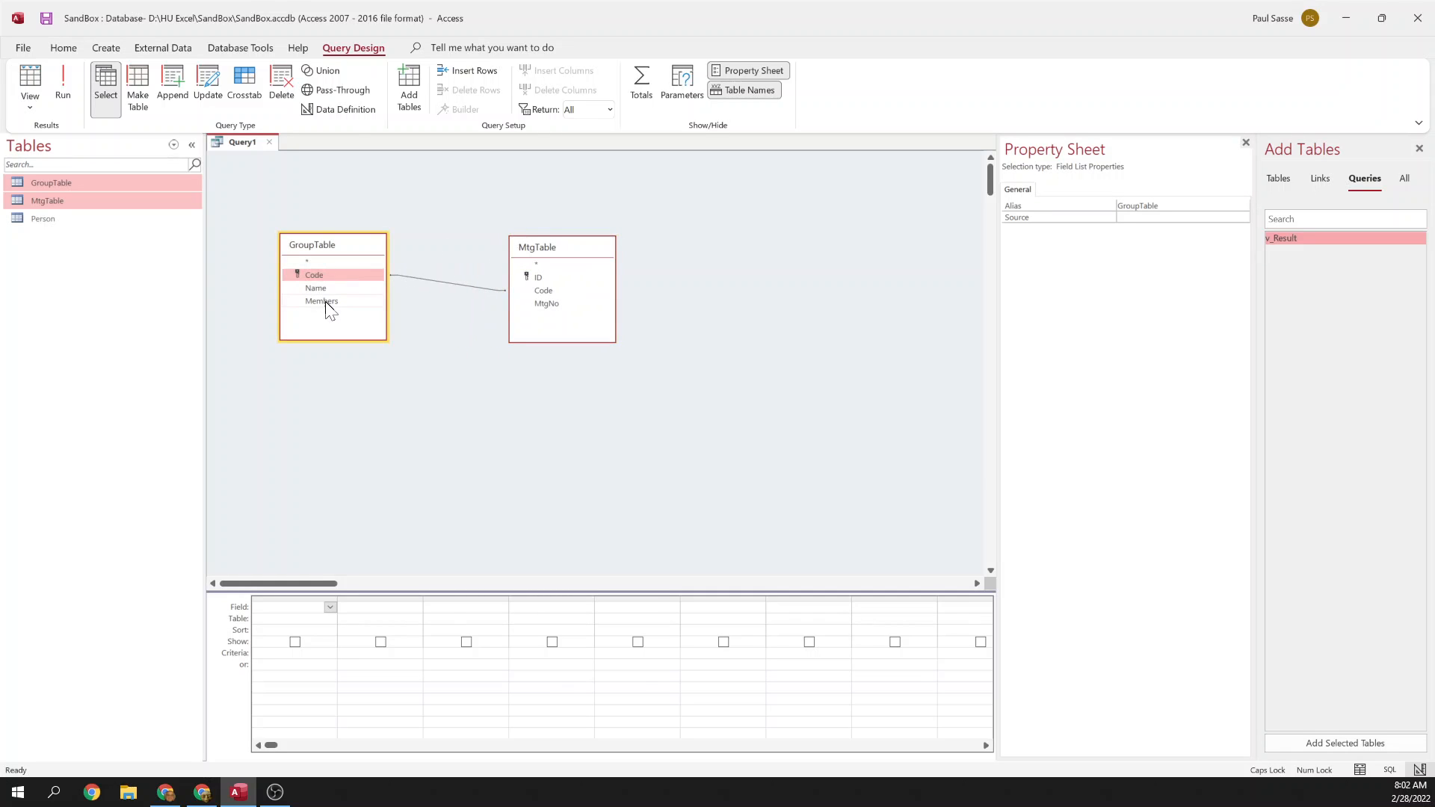
{"action": "left_click", "coordinate": [325, 301], "text": "shift"}
{"action": "left_click_drag", "start_coordinate": [326, 301], "coordinate": [309, 611]}
{"action": "left_click", "coordinate": [203, 794]}
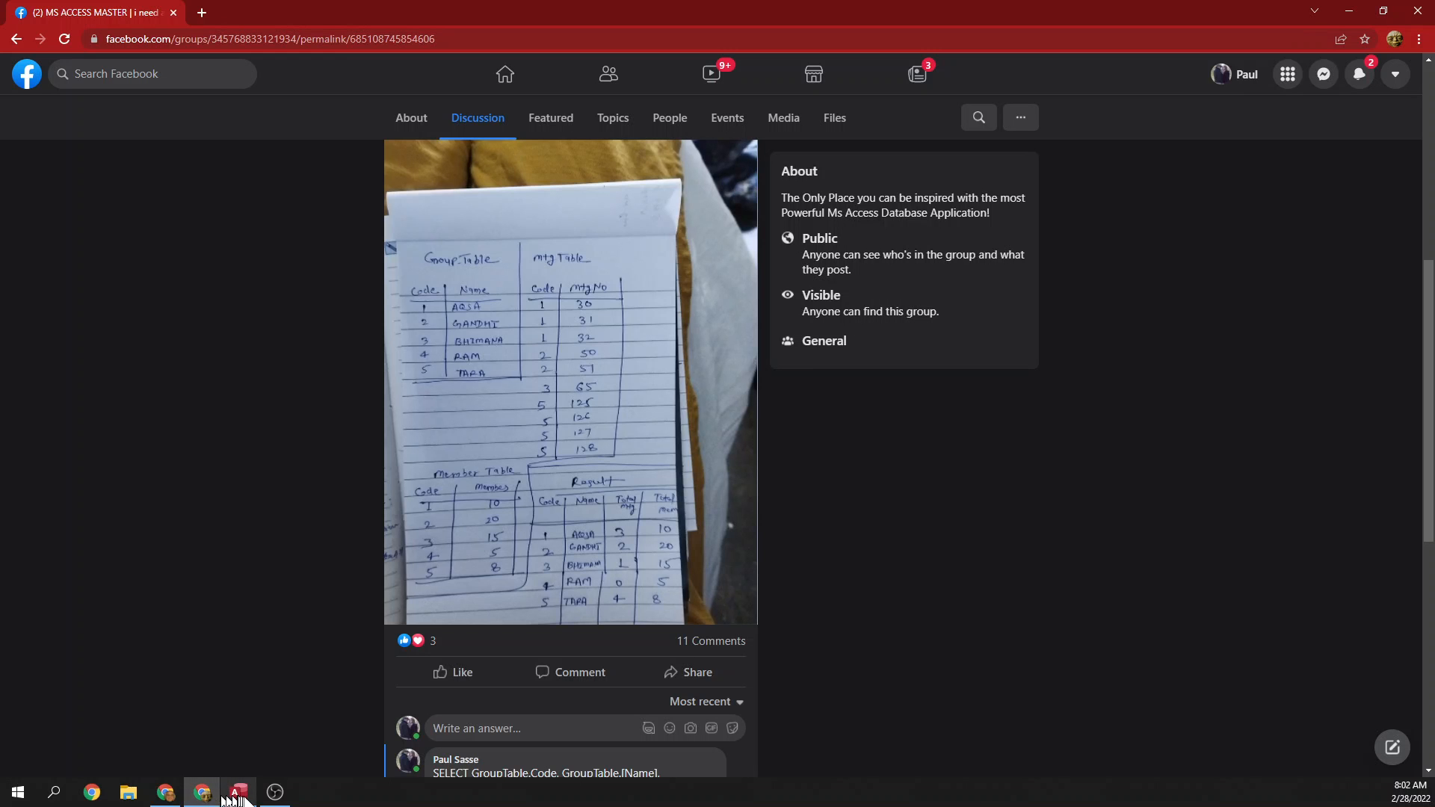
{"action": "left_click", "coordinate": [238, 792]}
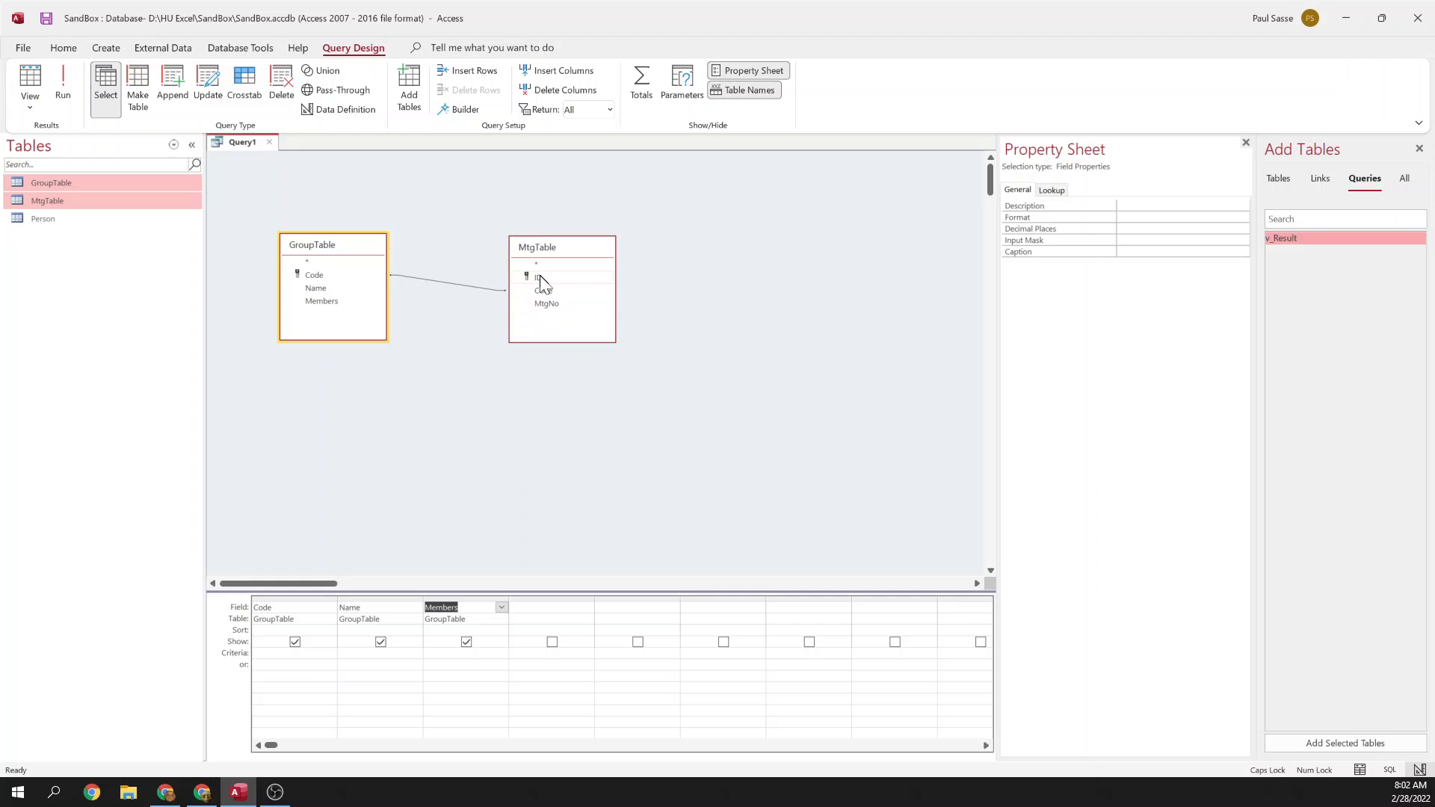
Set the join to include all records from GroupTable and only the MtgTable records where the Code fields are equal
{"action": "left_click", "coordinate": [449, 281]}
{"action": "right_click", "coordinate": [446, 281]}
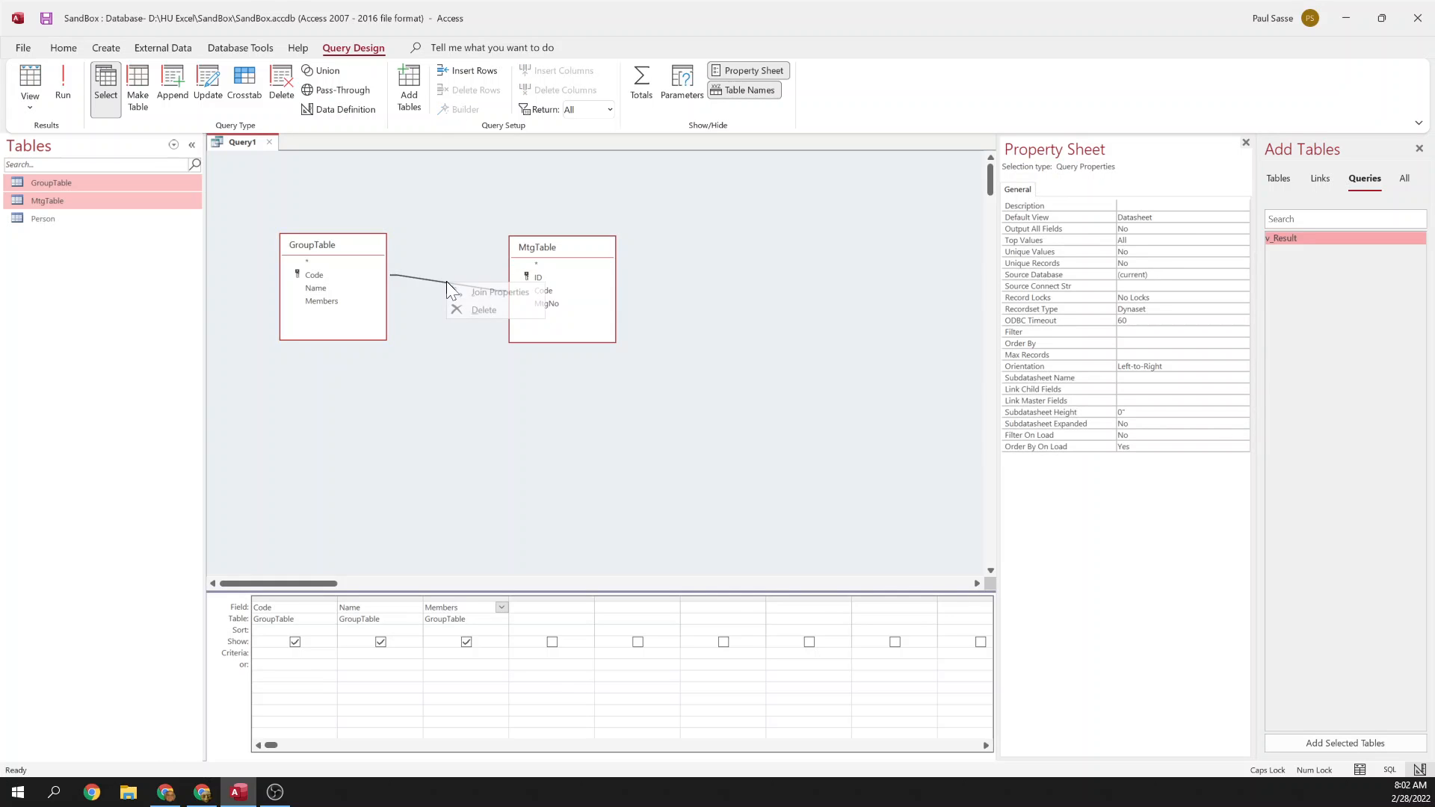
{"action": "left_click", "coordinate": [465, 292]}
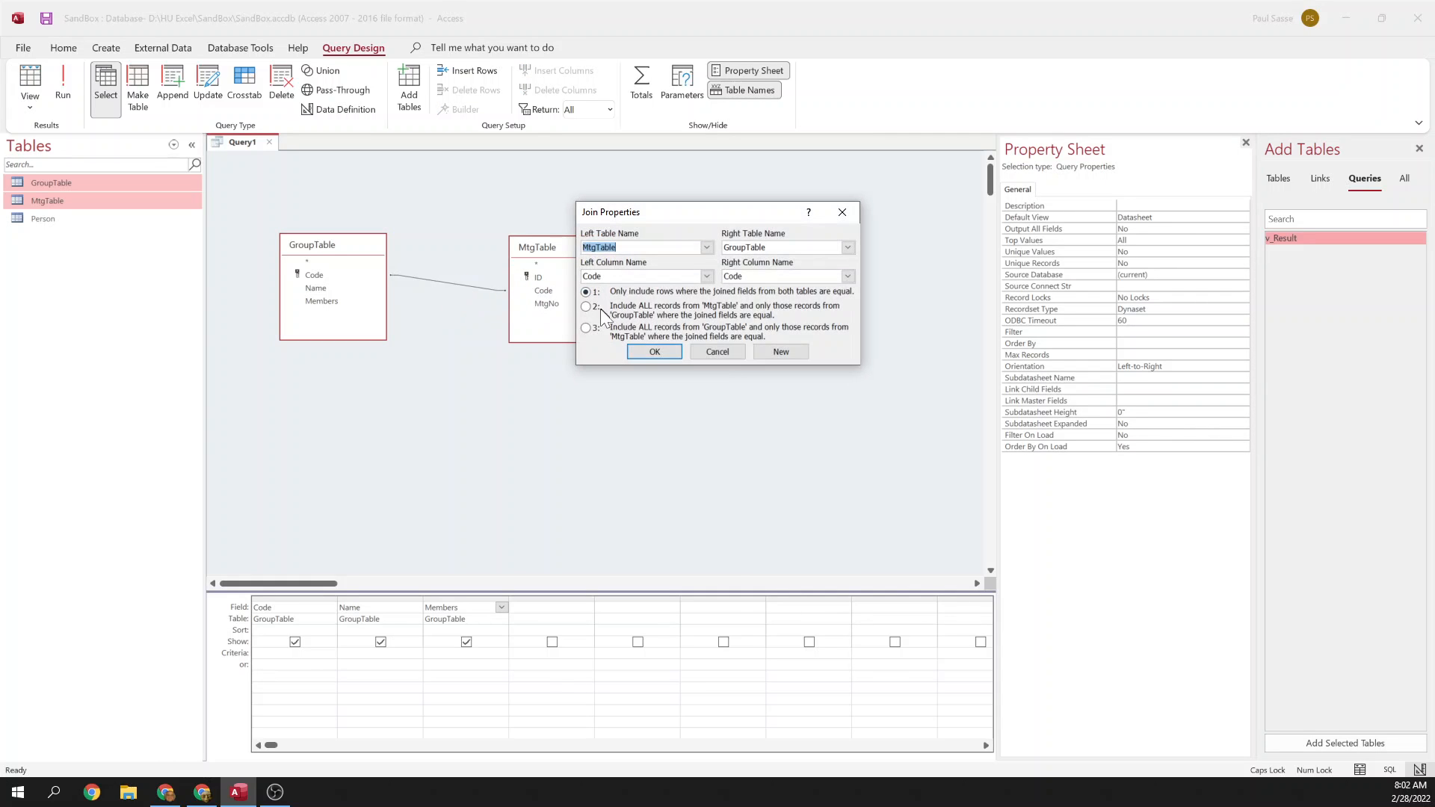
{"action": "left_click", "coordinate": [586, 327]}
{"action": "left_click", "coordinate": [653, 350]}
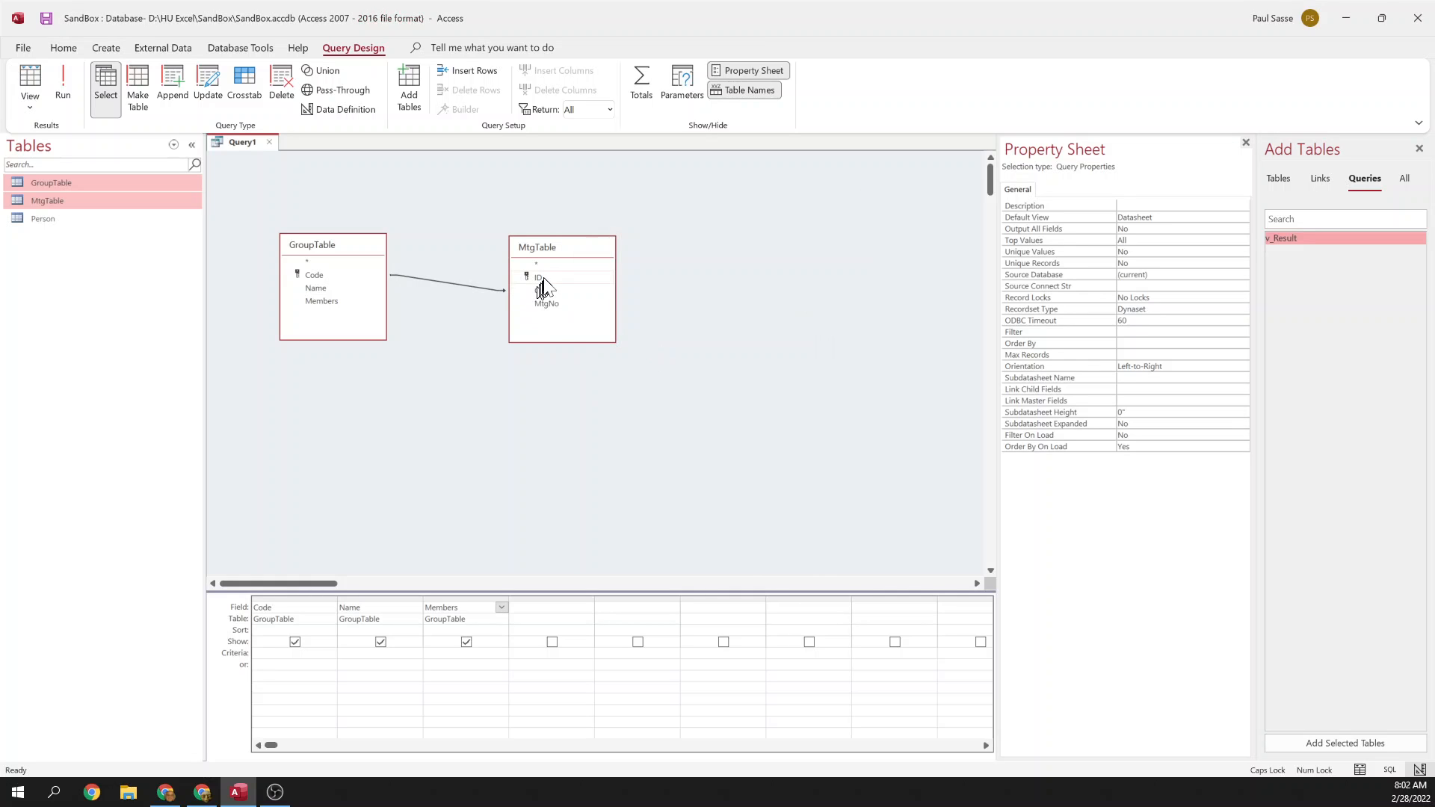
Insert MtgTable's ID field before Members in the query and give it the alias TotalMtg, following the post's result table
{"action": "left_click_drag", "start_coordinate": [538, 278], "coordinate": [465, 612]}
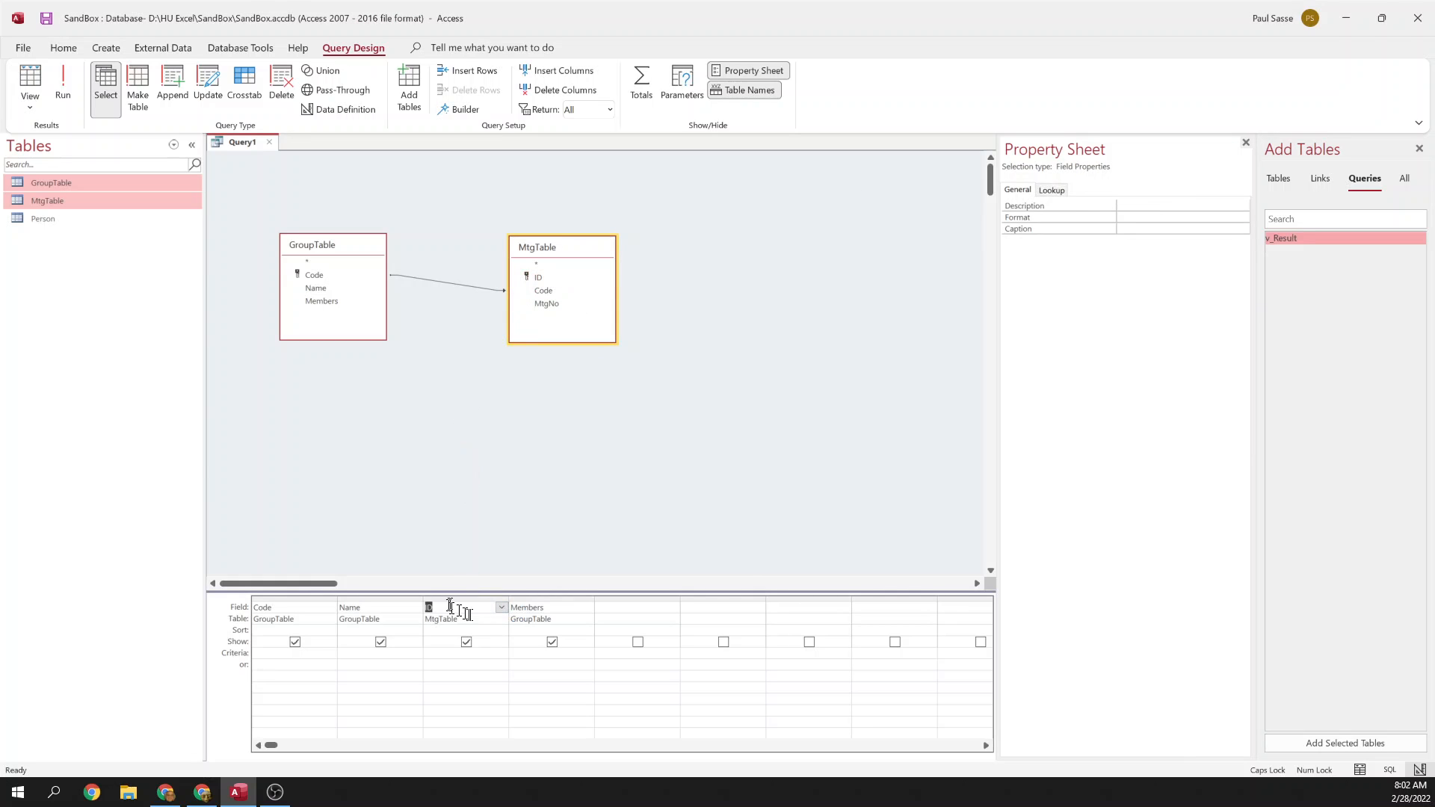
{"action": "key", "text": "alt+Tab"}
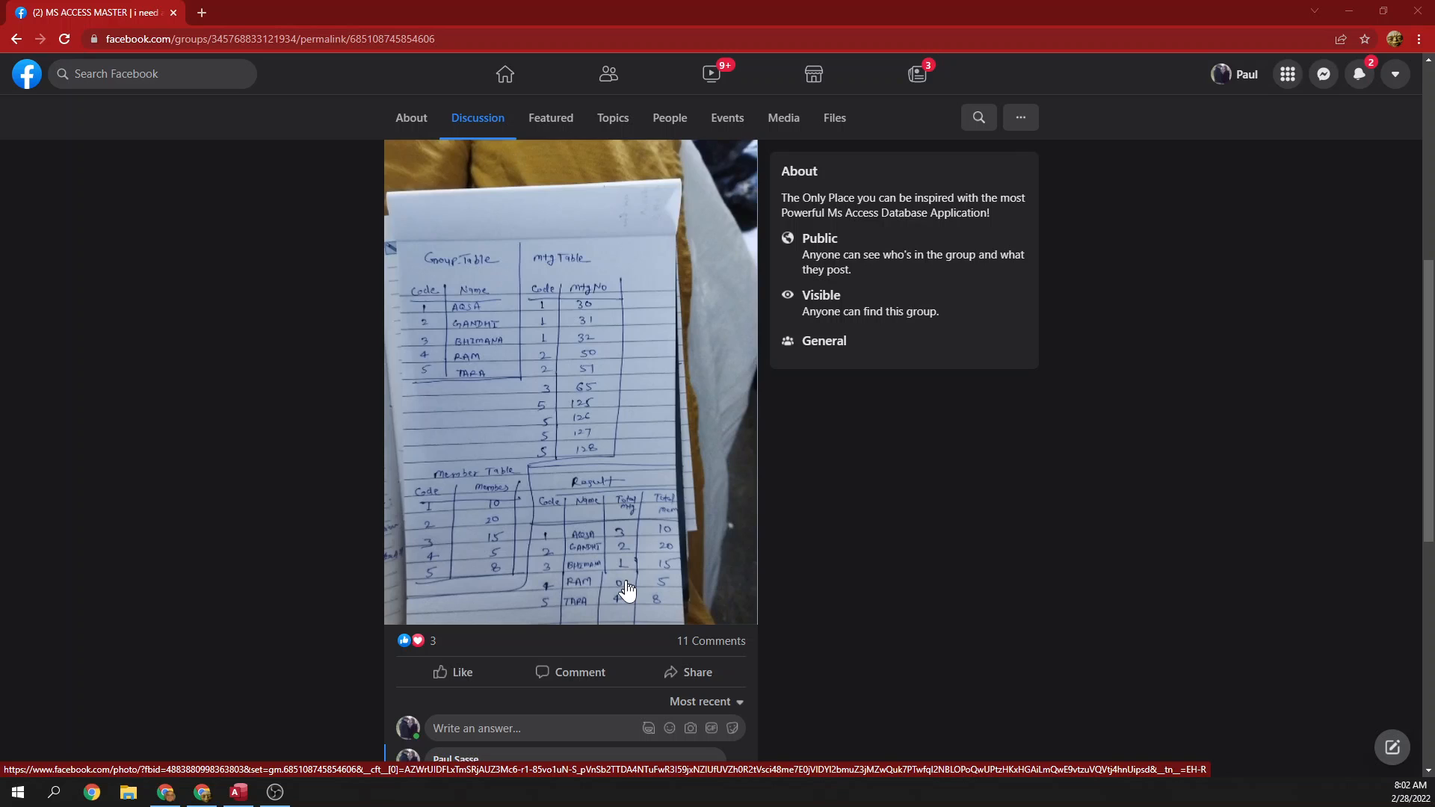
{"action": "key", "text": "alt+Tab"}
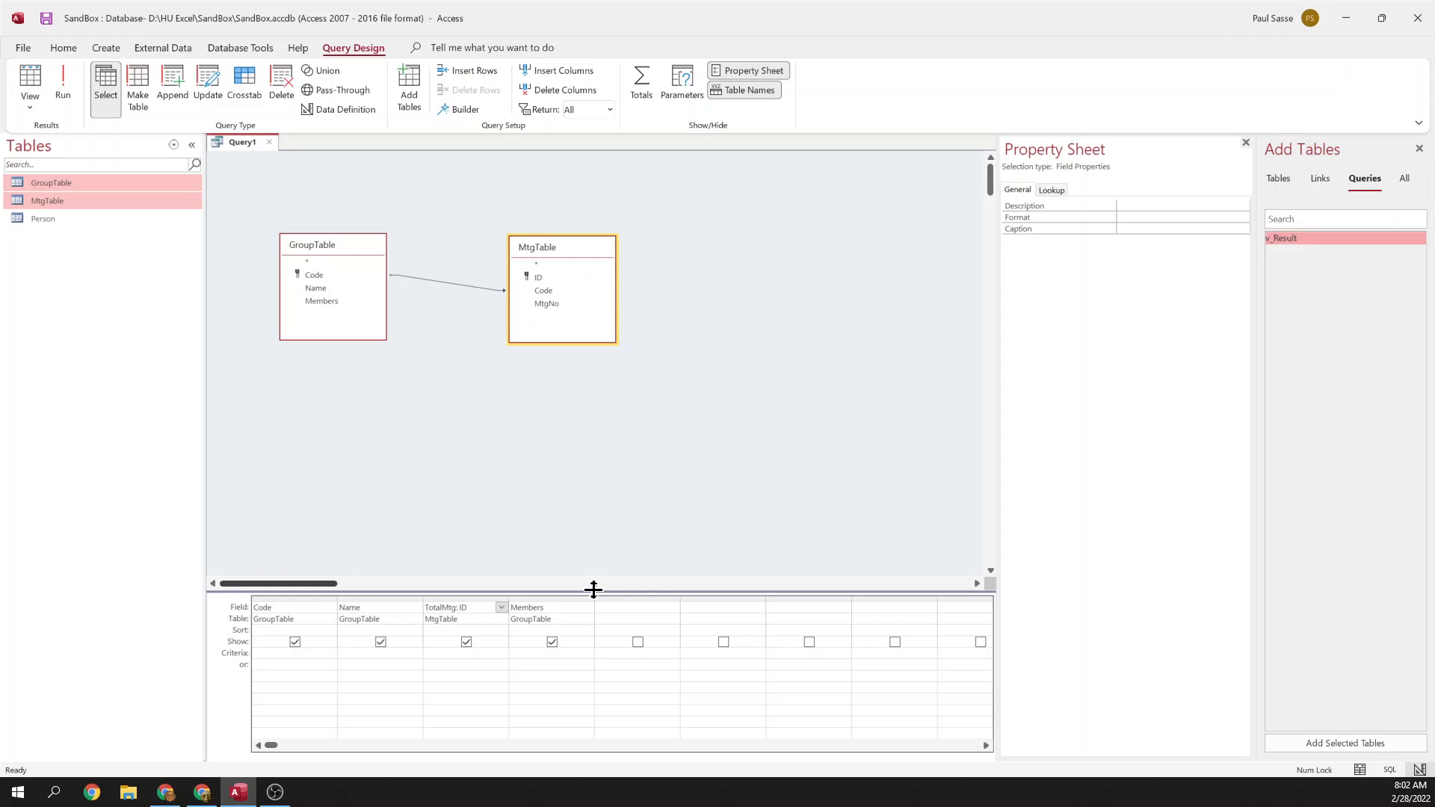
Turn on totals for the query, setting TotalMtg to Count and Members to First while Code and Name stay grouped
{"action": "key", "text": "Down"}
{"action": "left_click", "coordinate": [640, 84]}
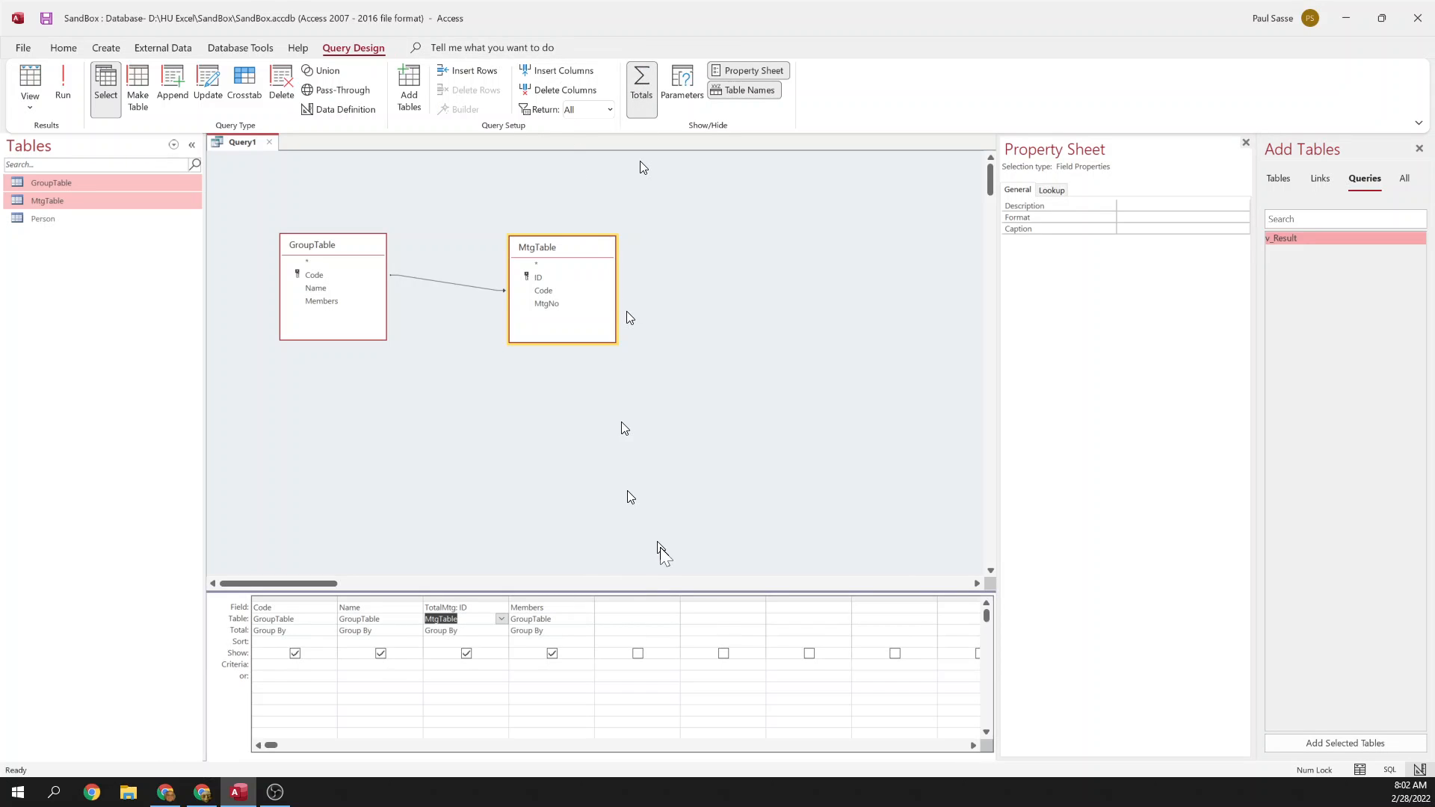
{"action": "key", "text": "Down"}
{"action": "type", "text": "c"}
{"action": "key", "text": "Tab"}
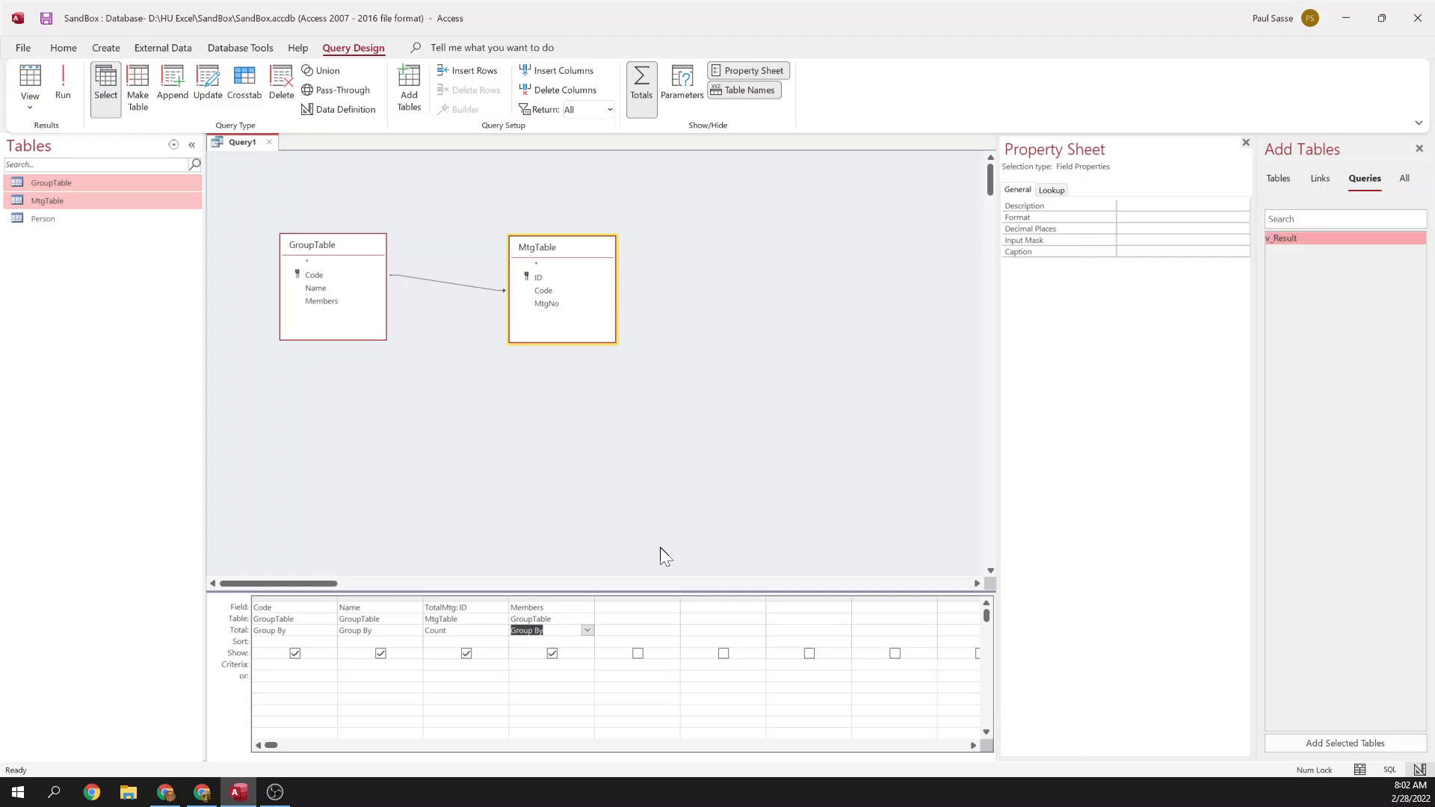
{"action": "type", "text": "first"}
{"action": "key", "text": "Tab"}
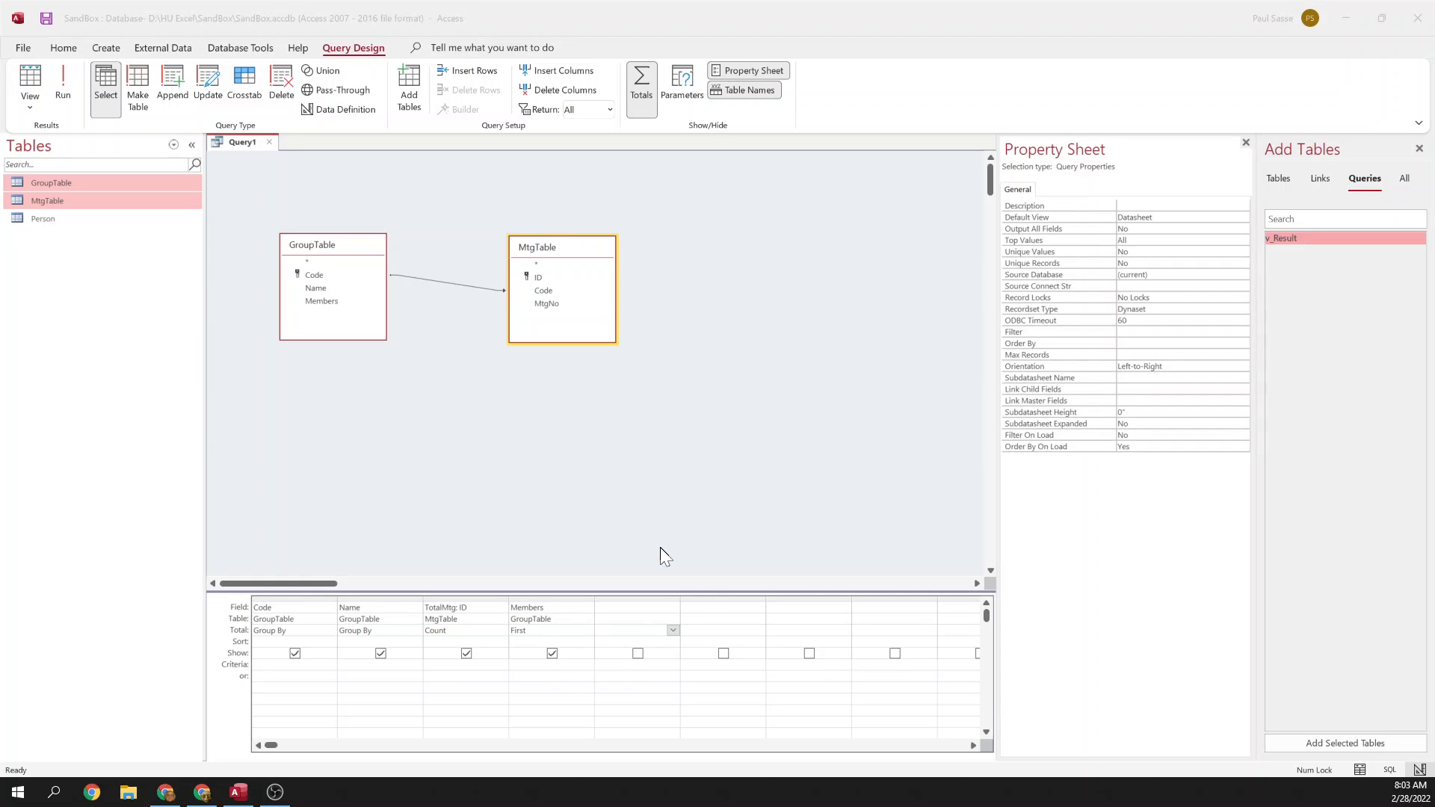
Give the Members field the alias TotalMem, following the result table in the Facebook post
{"action": "key", "text": "alt+Tab"}
{"action": "key", "text": "alt+Tab"}
{"action": "left_click", "coordinate": [548, 608]}
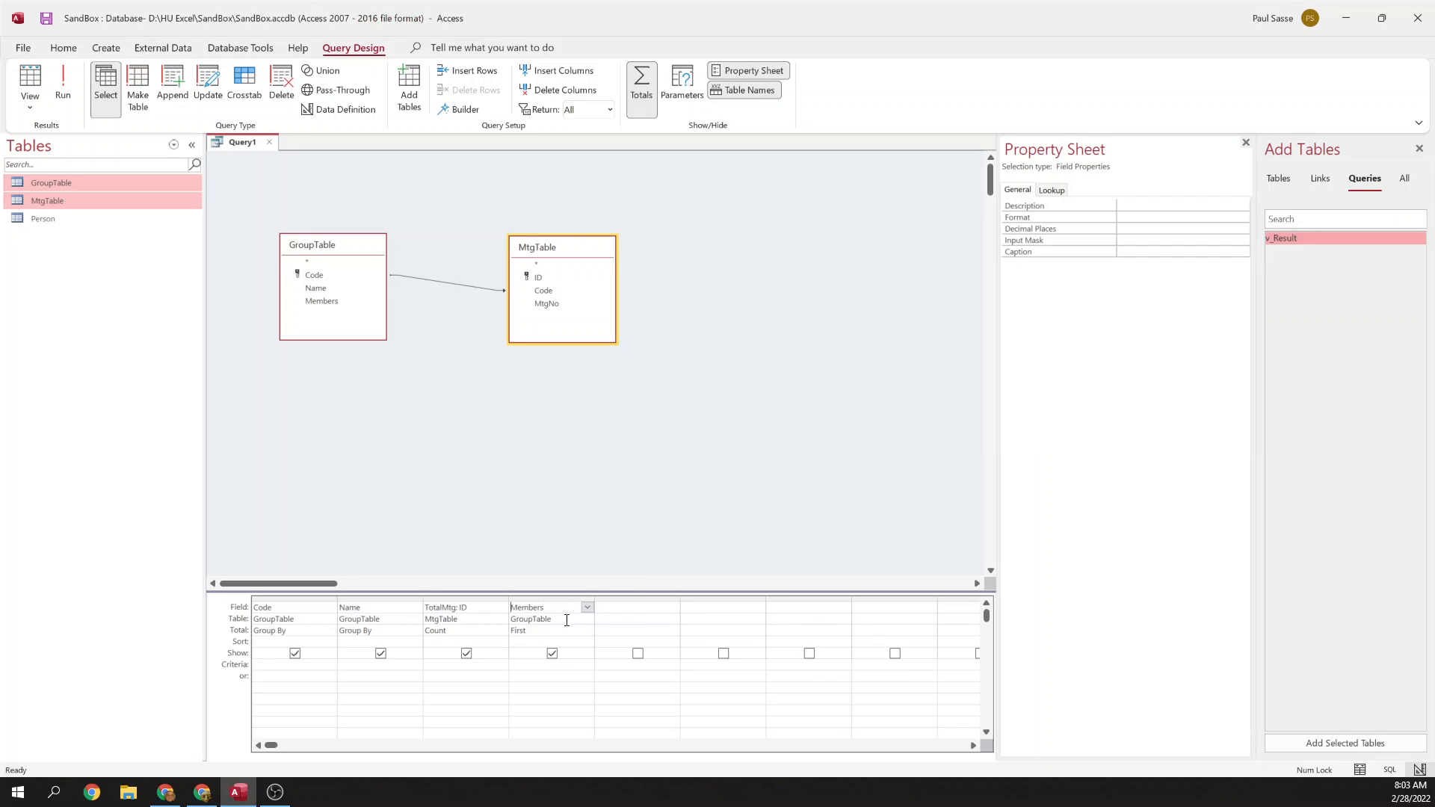
{"action": "type", "text": "TotalMem:"}
{"action": "key", "text": "Tab"}
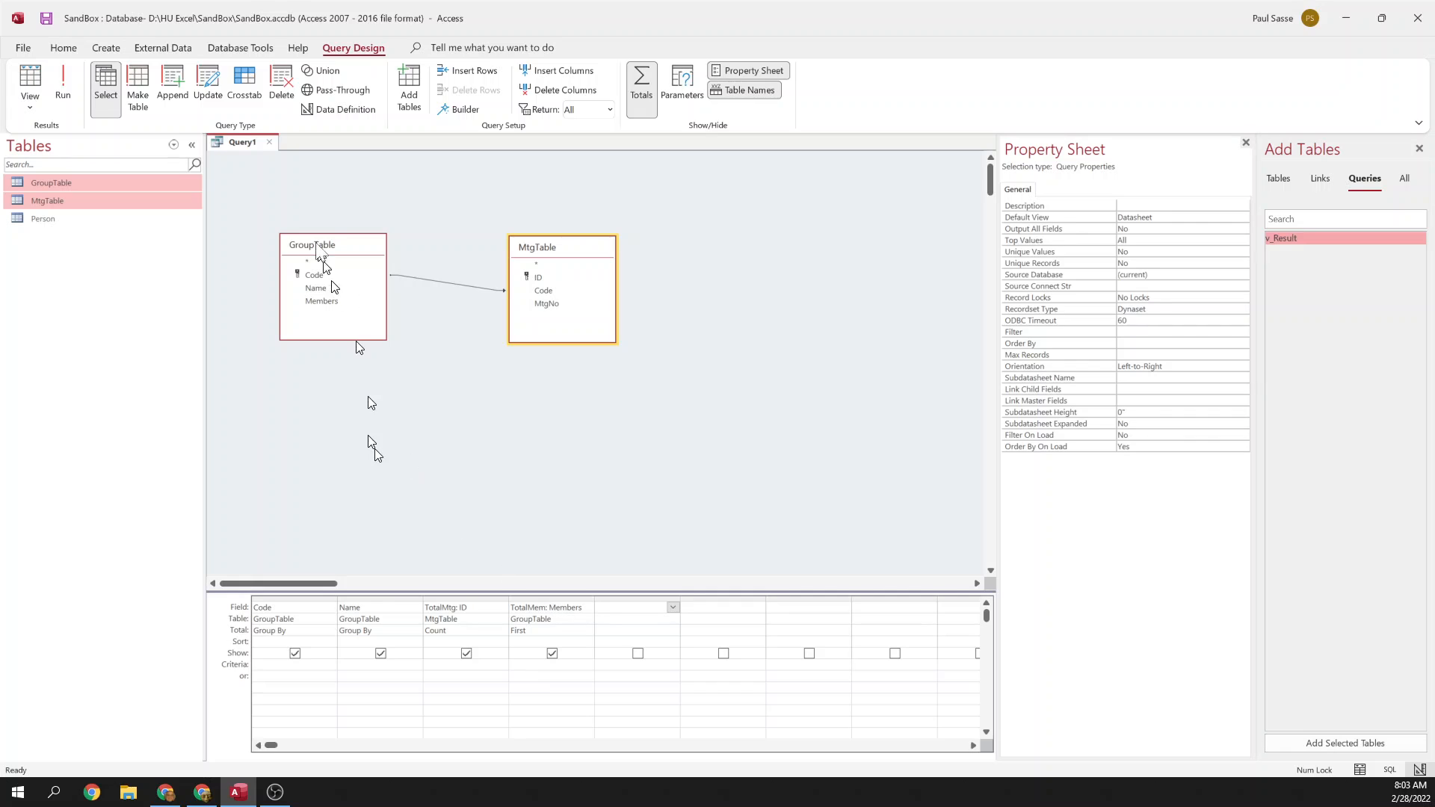
Show the query in datasheet view and fit the Name, TotalMtg and TotalMem columns to their contents
{"action": "right_click", "coordinate": [236, 145]}
{"action": "left_click", "coordinate": [263, 267]}
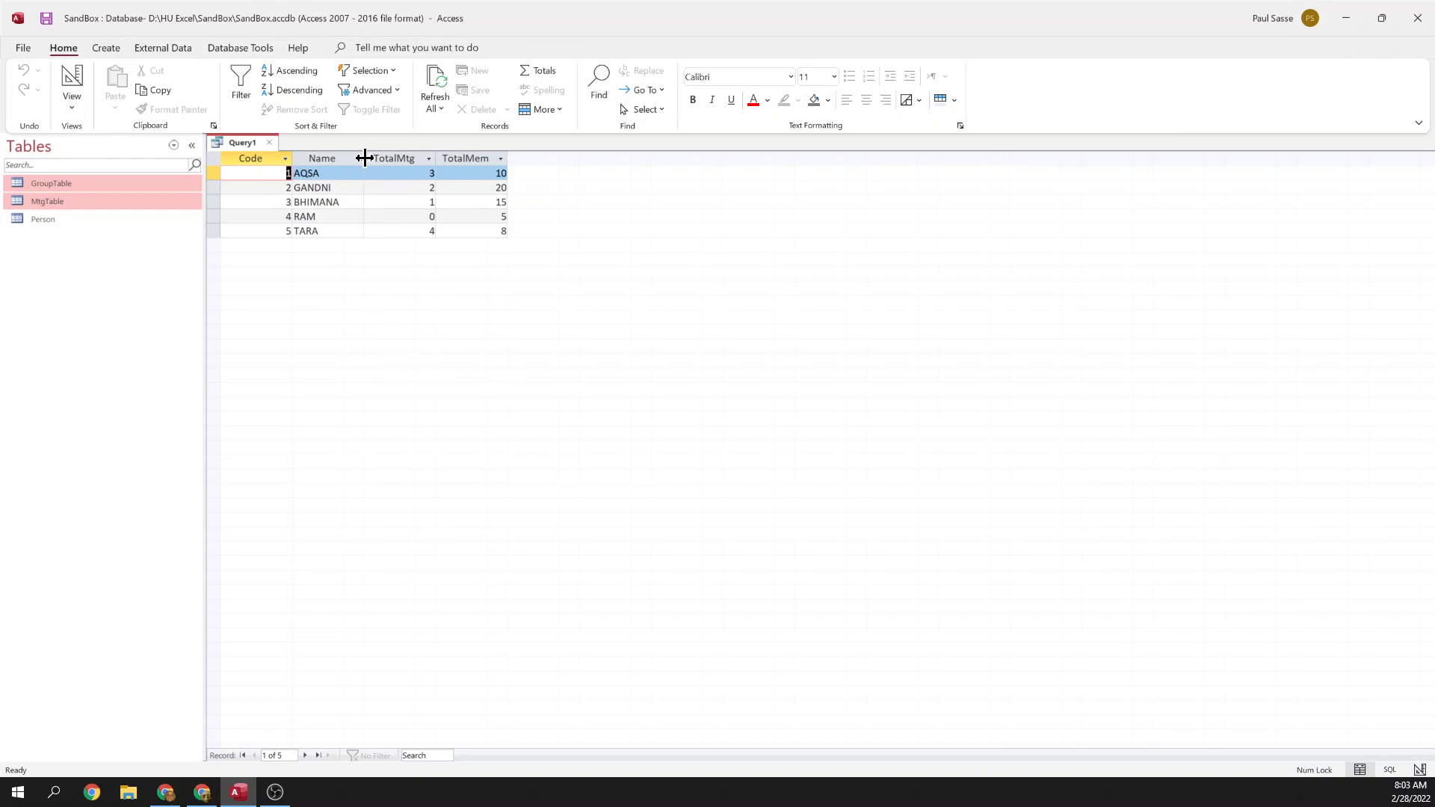
{"action": "double_click", "coordinate": [364, 157]}
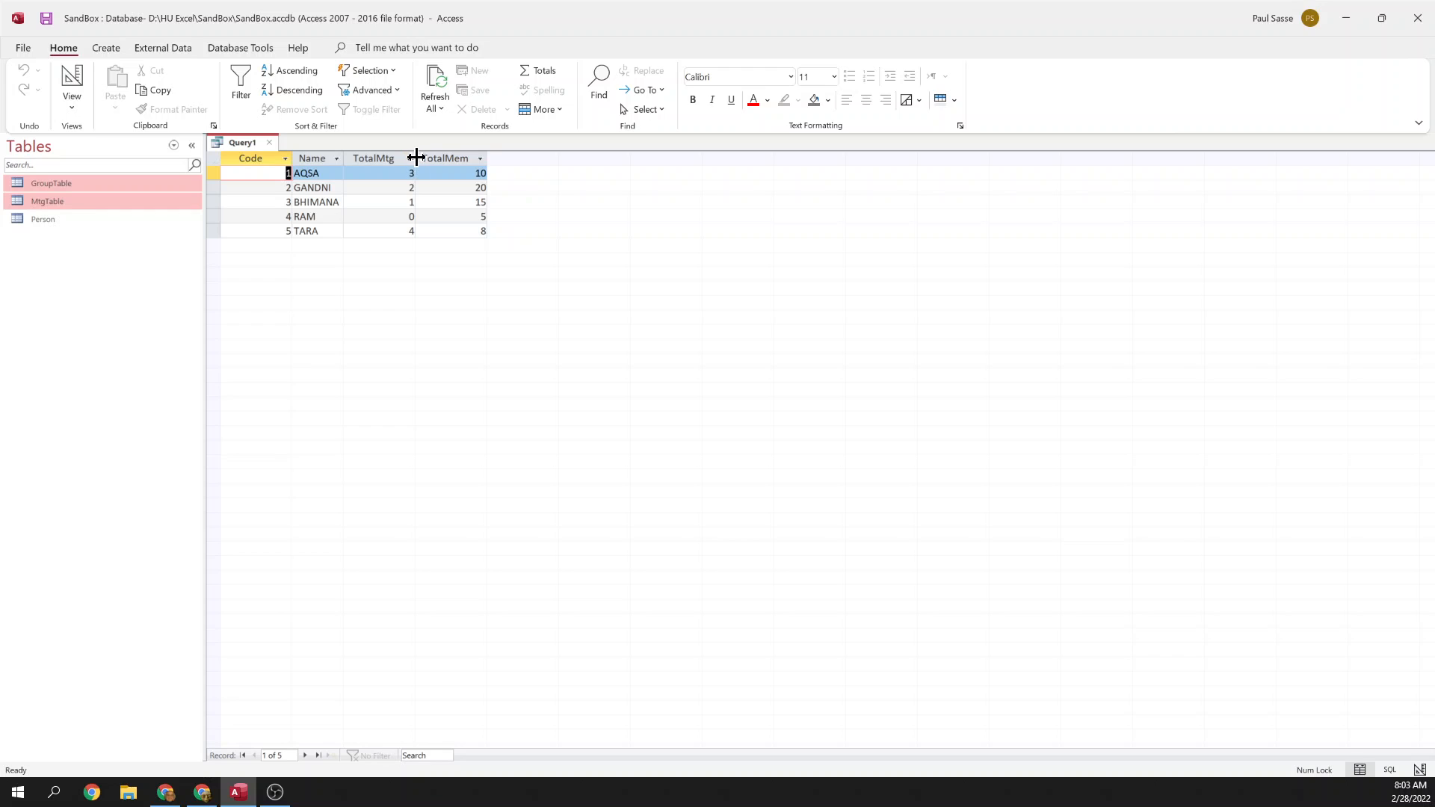
{"action": "double_click", "coordinate": [416, 158]}
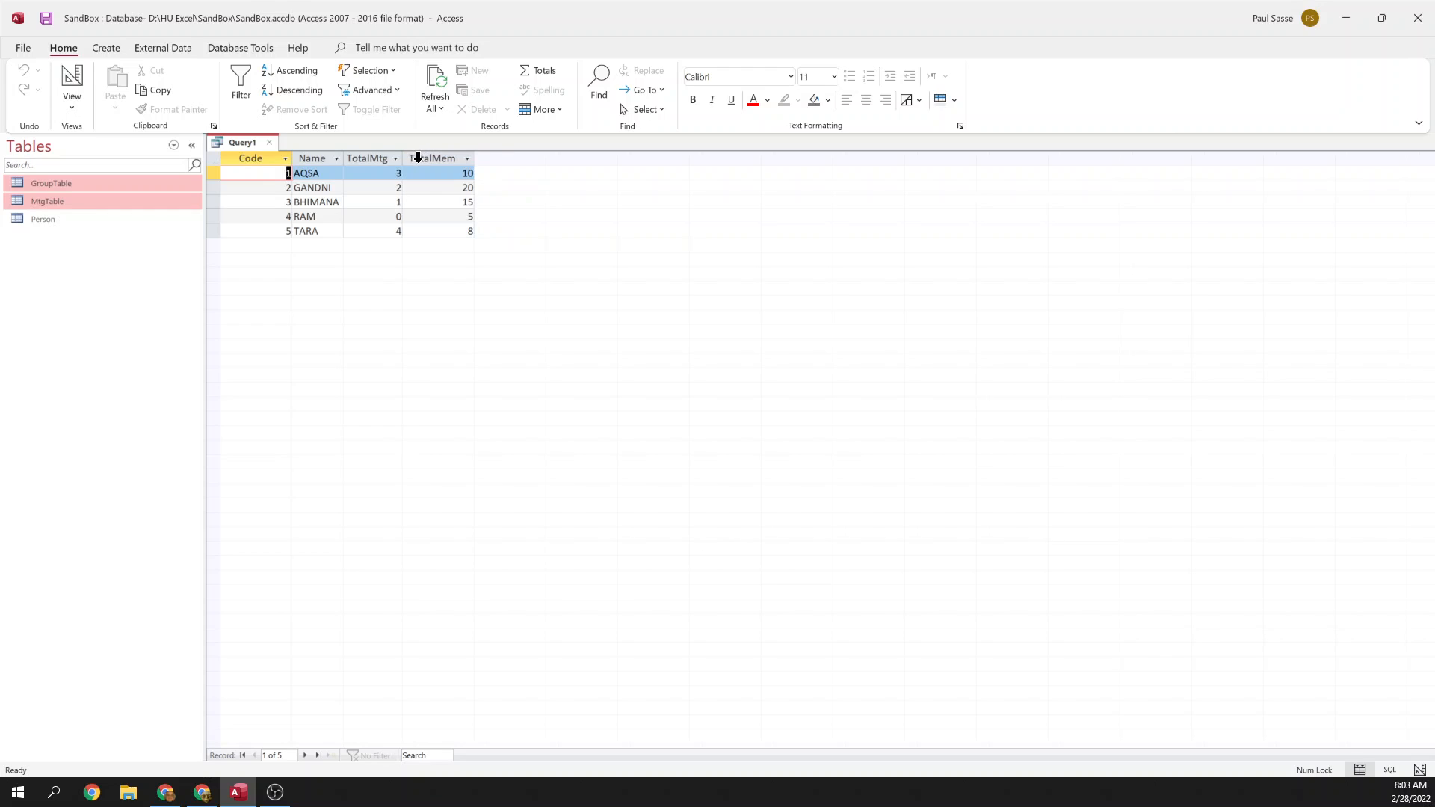
{"action": "double_click", "coordinate": [474, 157]}
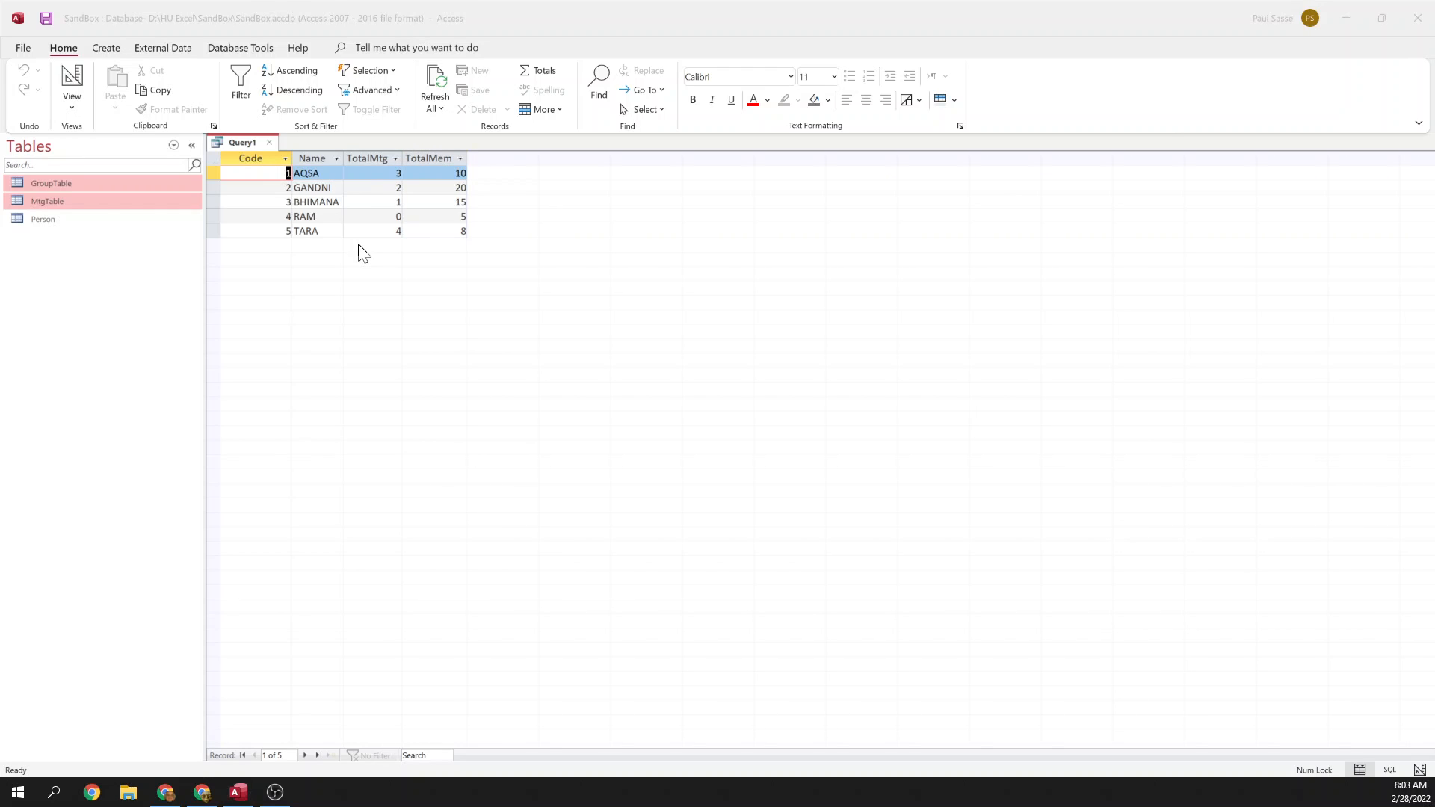
Switch to the Facebook post in Chrome and resize its window over Access to compare the handwritten result table with the query datasheet
{"action": "key", "text": "alt+Tab"}
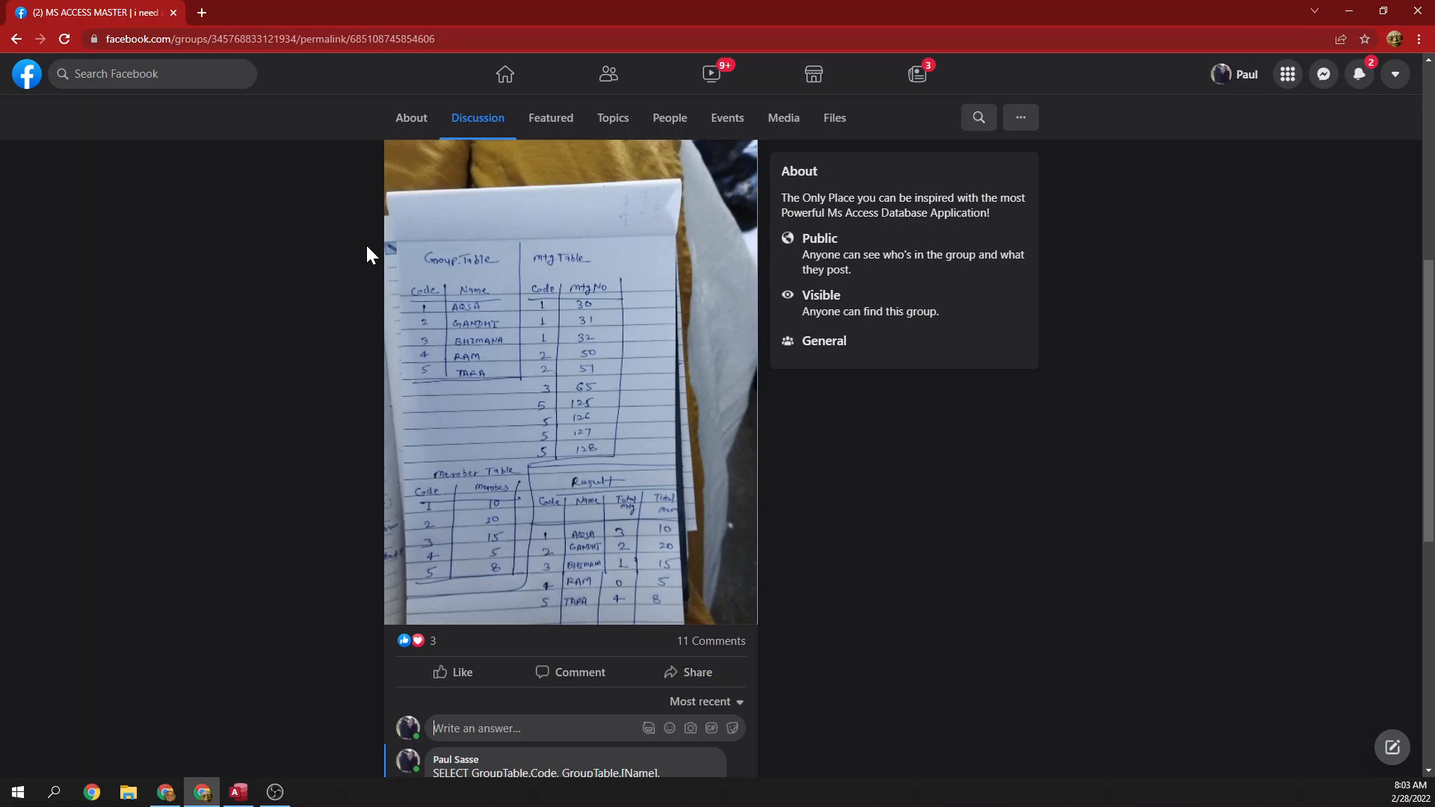
{"action": "left_click", "coordinate": [1373, 9]}
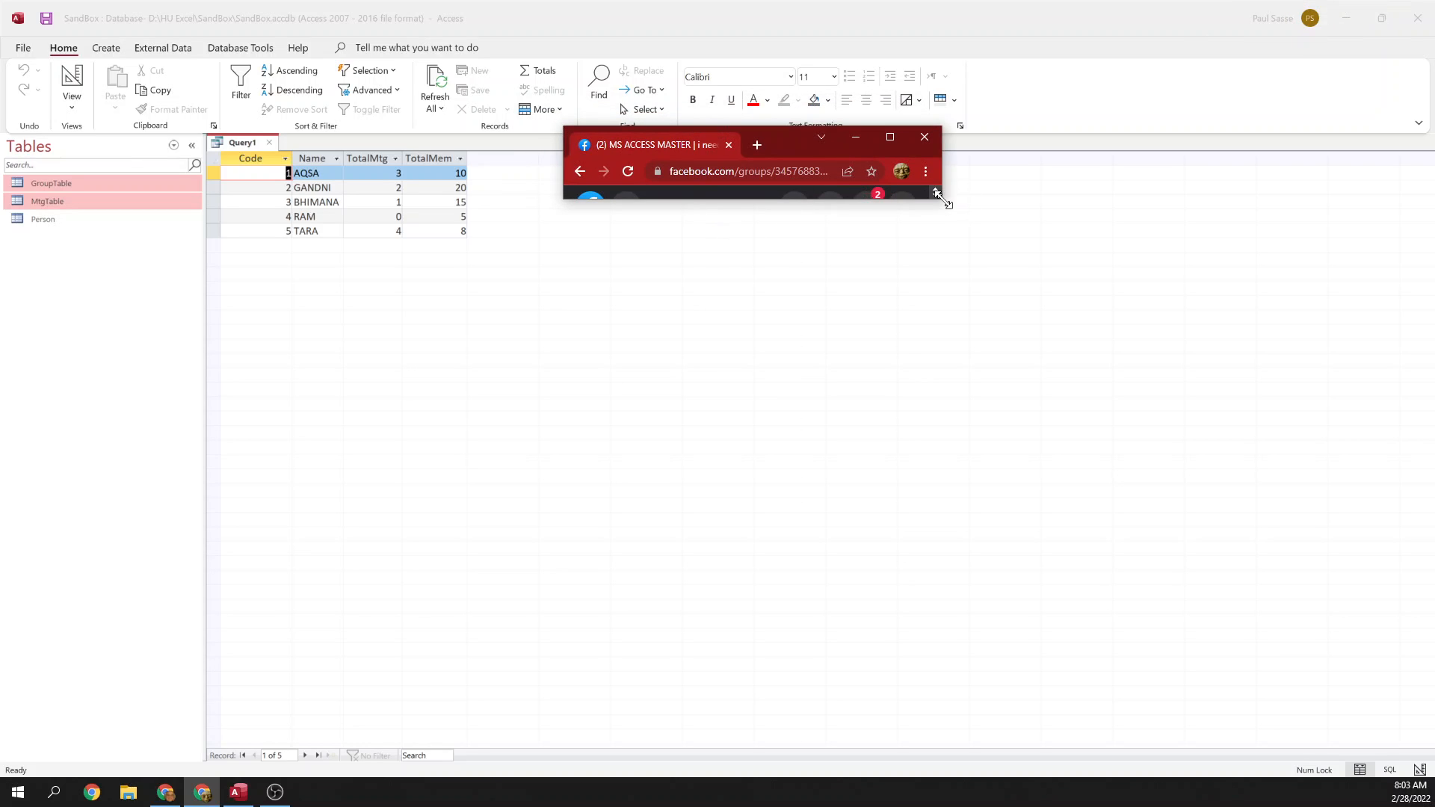
{"action": "left_click_drag", "start_coordinate": [940, 198], "coordinate": [1076, 699]}
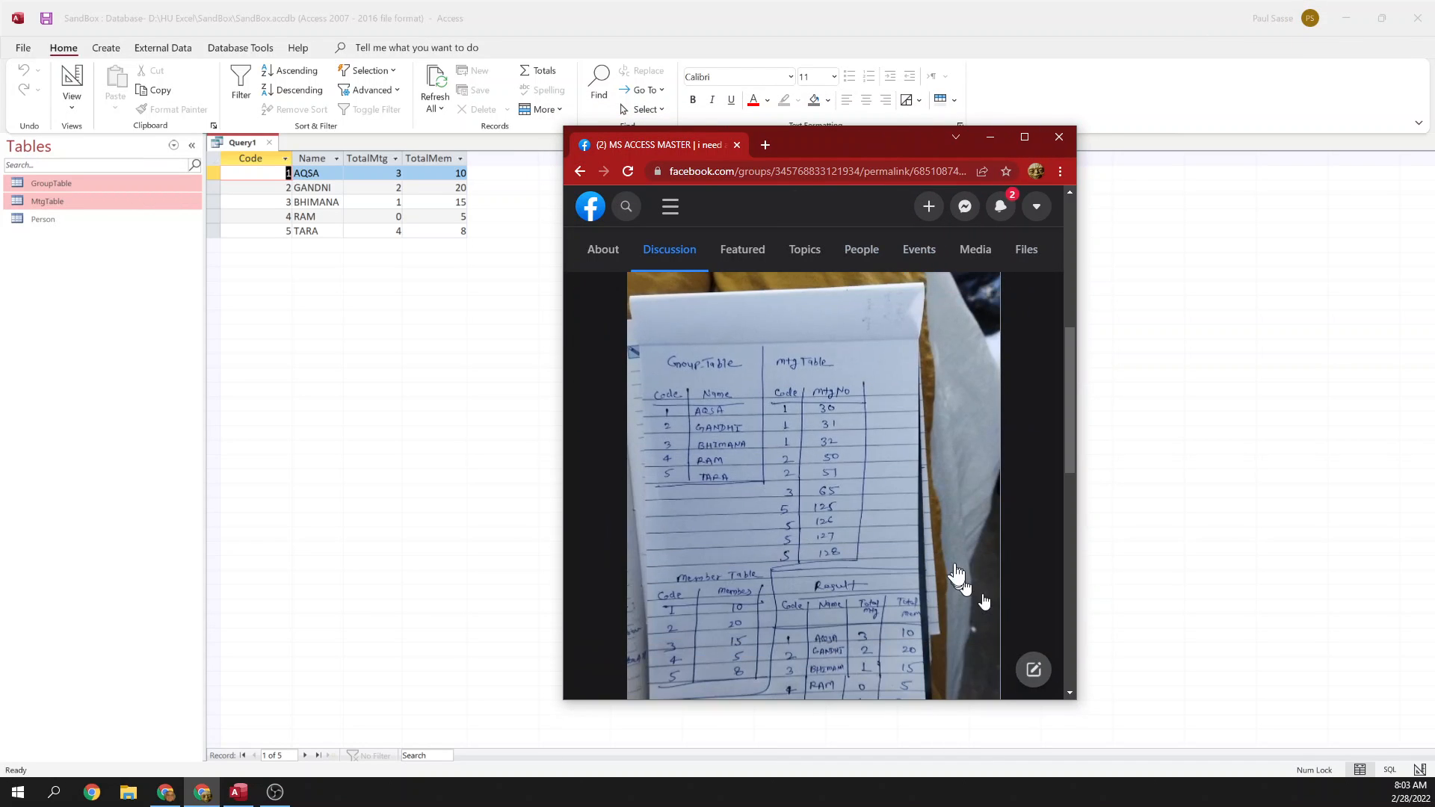
{"action": "left_click_drag", "start_coordinate": [876, 138], "coordinate": [845, 2]}
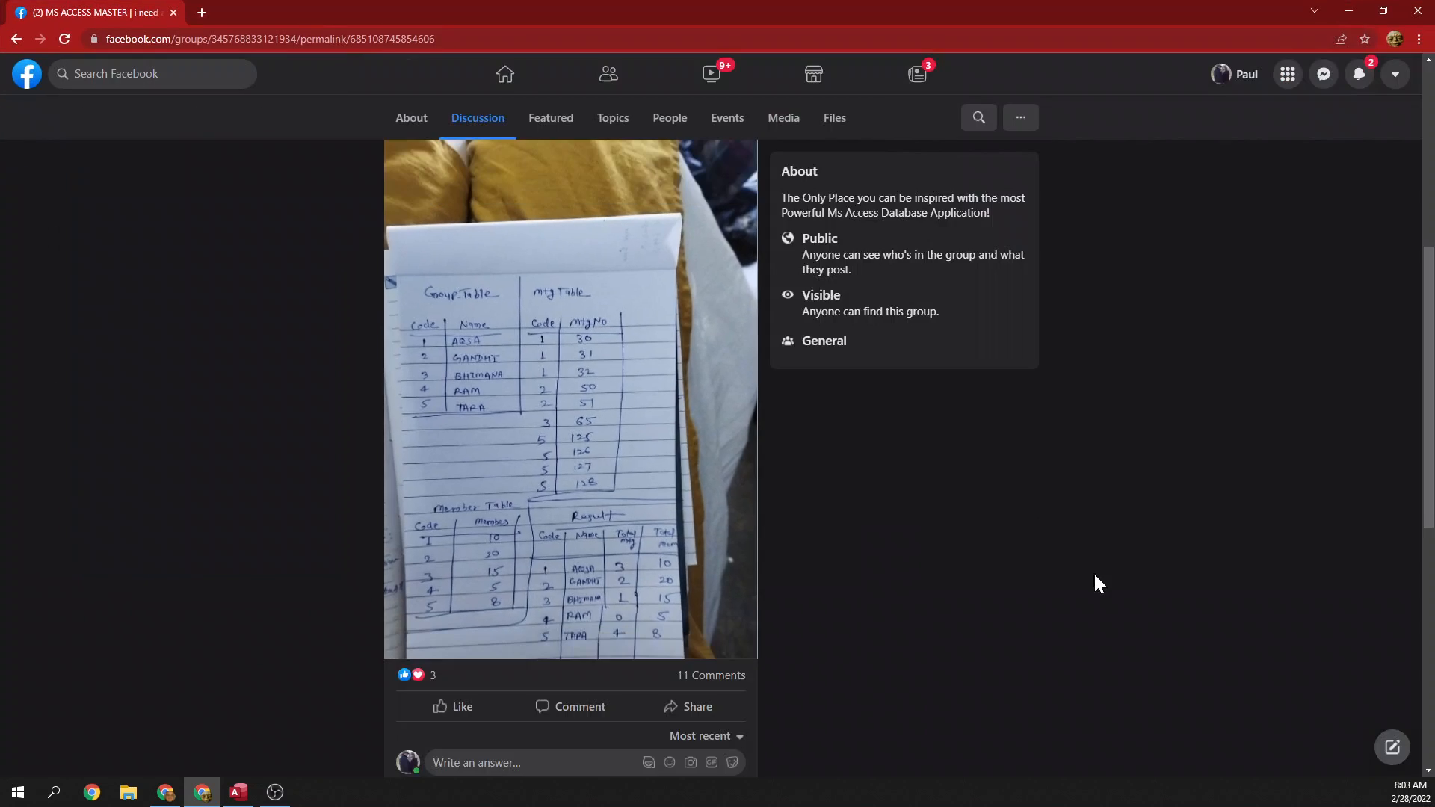
{"action": "left_click", "coordinate": [1383, 11]}
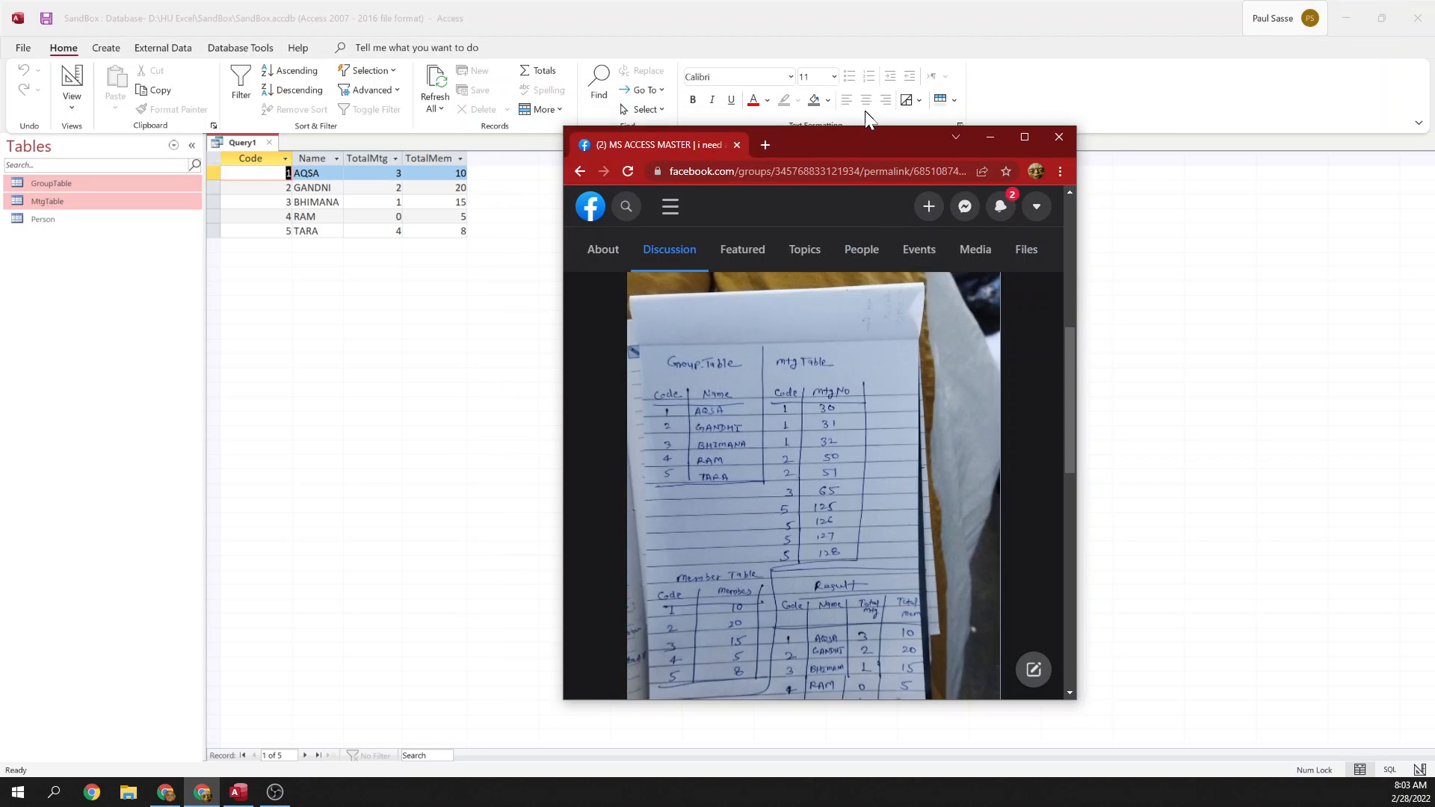
{"action": "left_click_drag", "start_coordinate": [868, 136], "coordinate": [814, 30]}
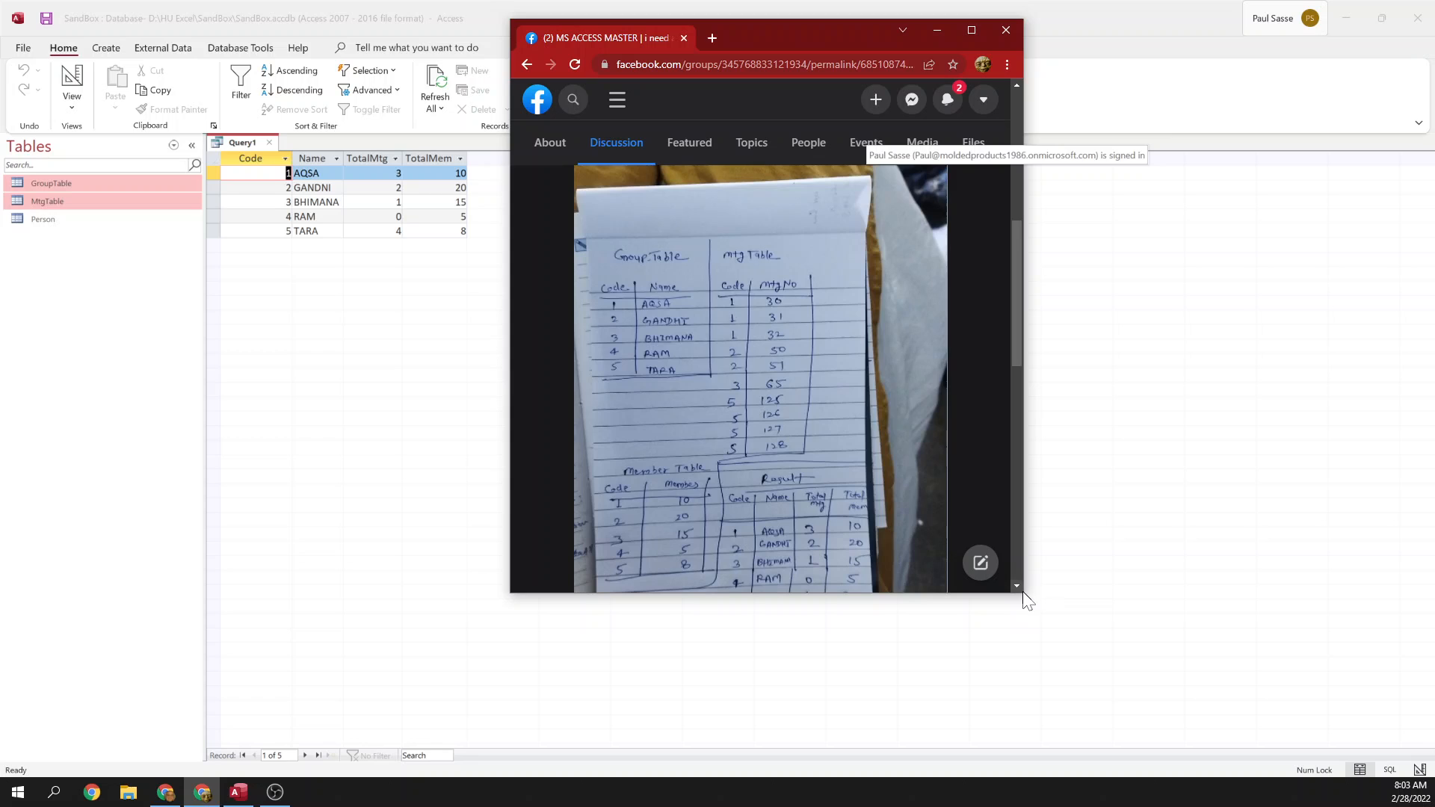
{"action": "left_click_drag", "start_coordinate": [1021, 593], "coordinate": [1115, 715]}
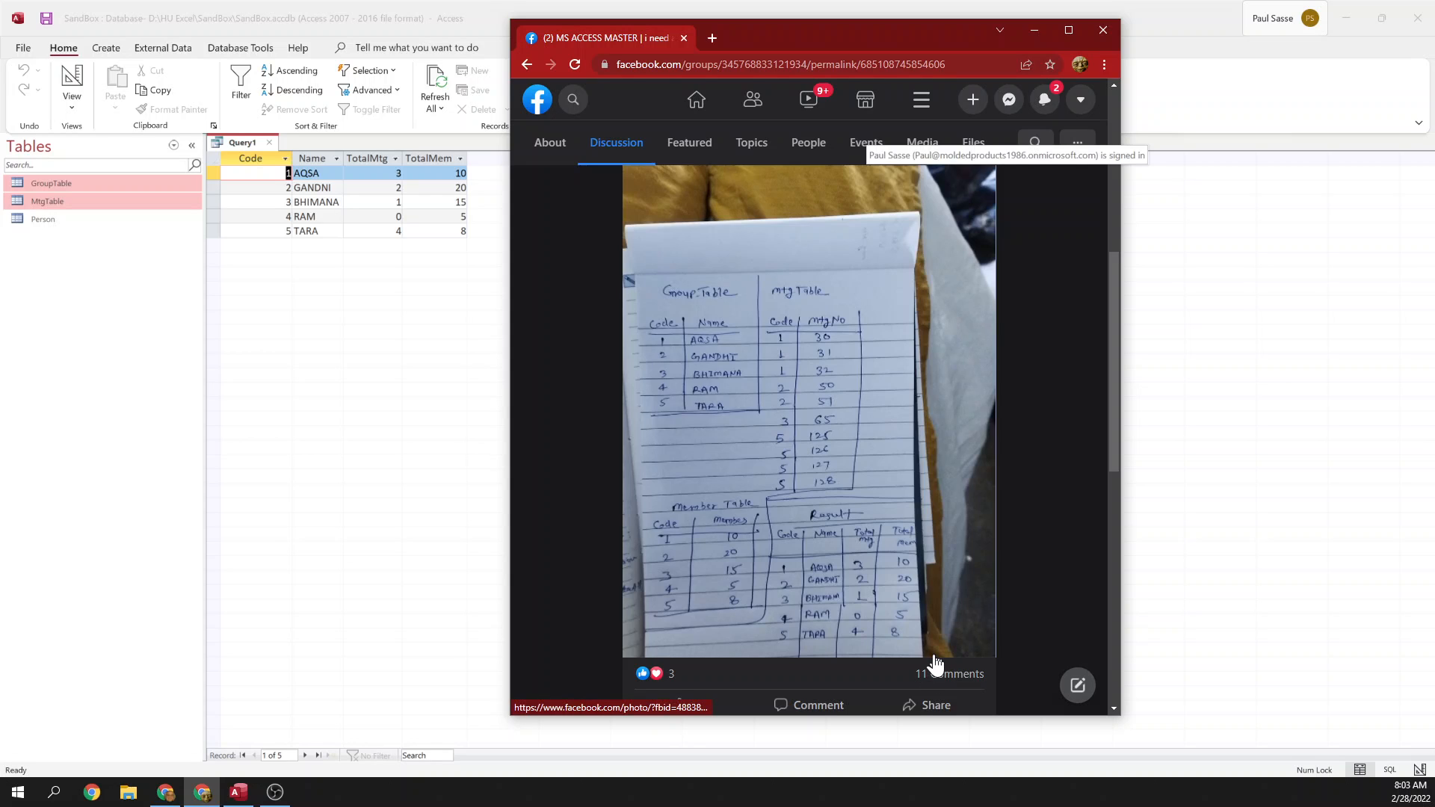
Switch back to Access, return the query to design view and close the Add Tables and Property Sheet panes
{"action": "left_click", "coordinate": [238, 794]}
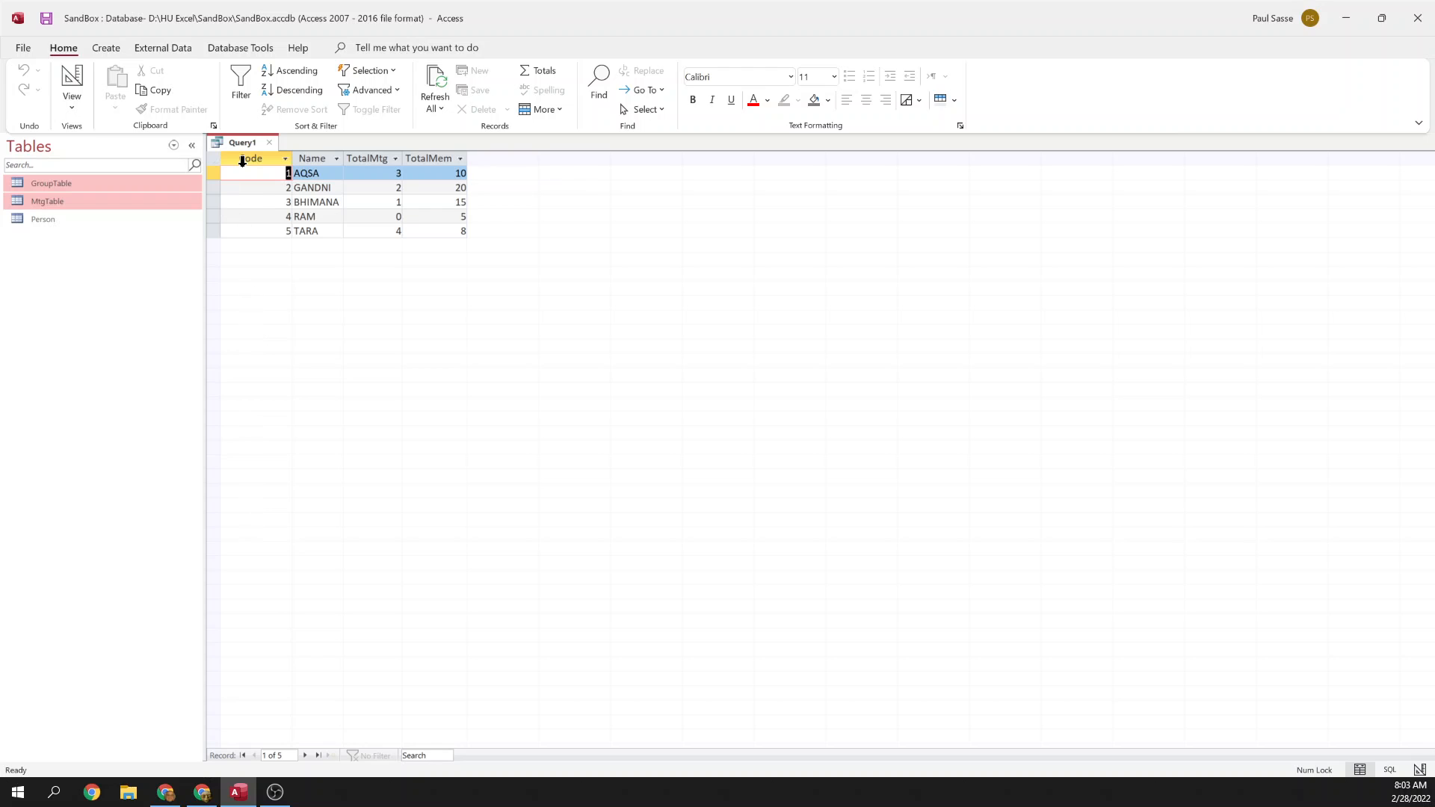
{"action": "right_click", "coordinate": [243, 144]}
{"action": "left_click", "coordinate": [290, 226]}
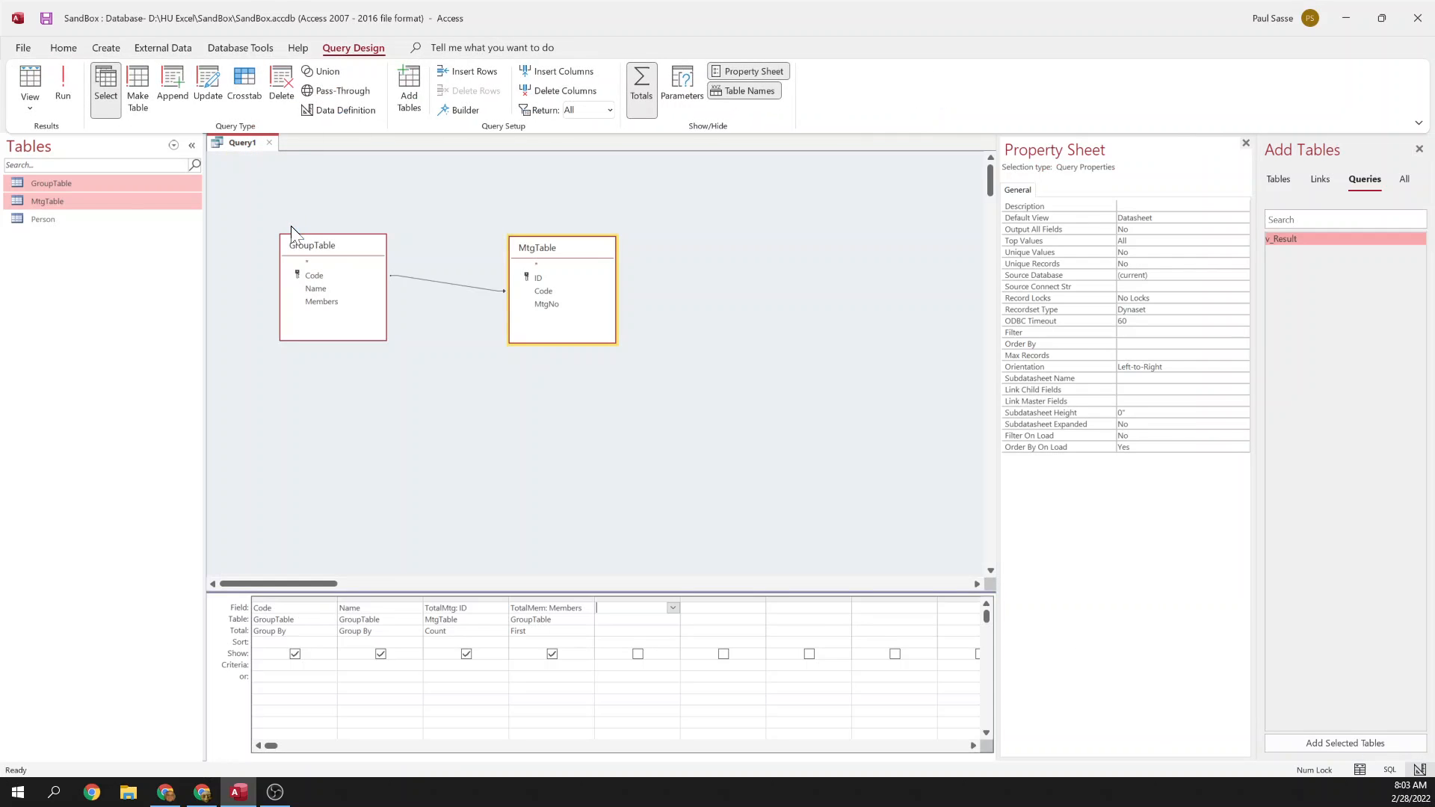
{"action": "left_click", "coordinate": [319, 275]}
{"action": "left_click_drag", "start_coordinate": [308, 280], "coordinate": [554, 294]}
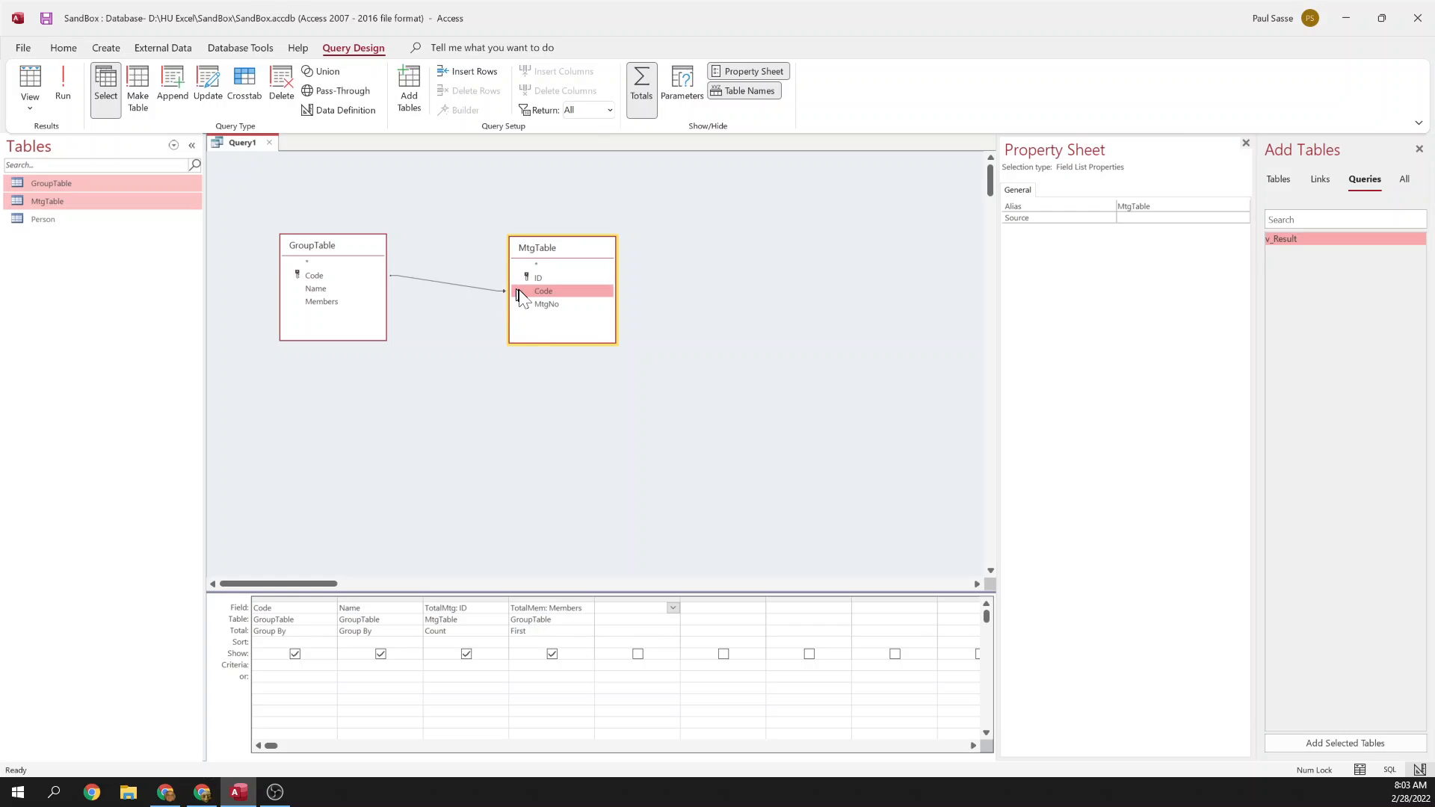
{"action": "left_click_drag", "start_coordinate": [519, 289], "coordinate": [317, 305]}
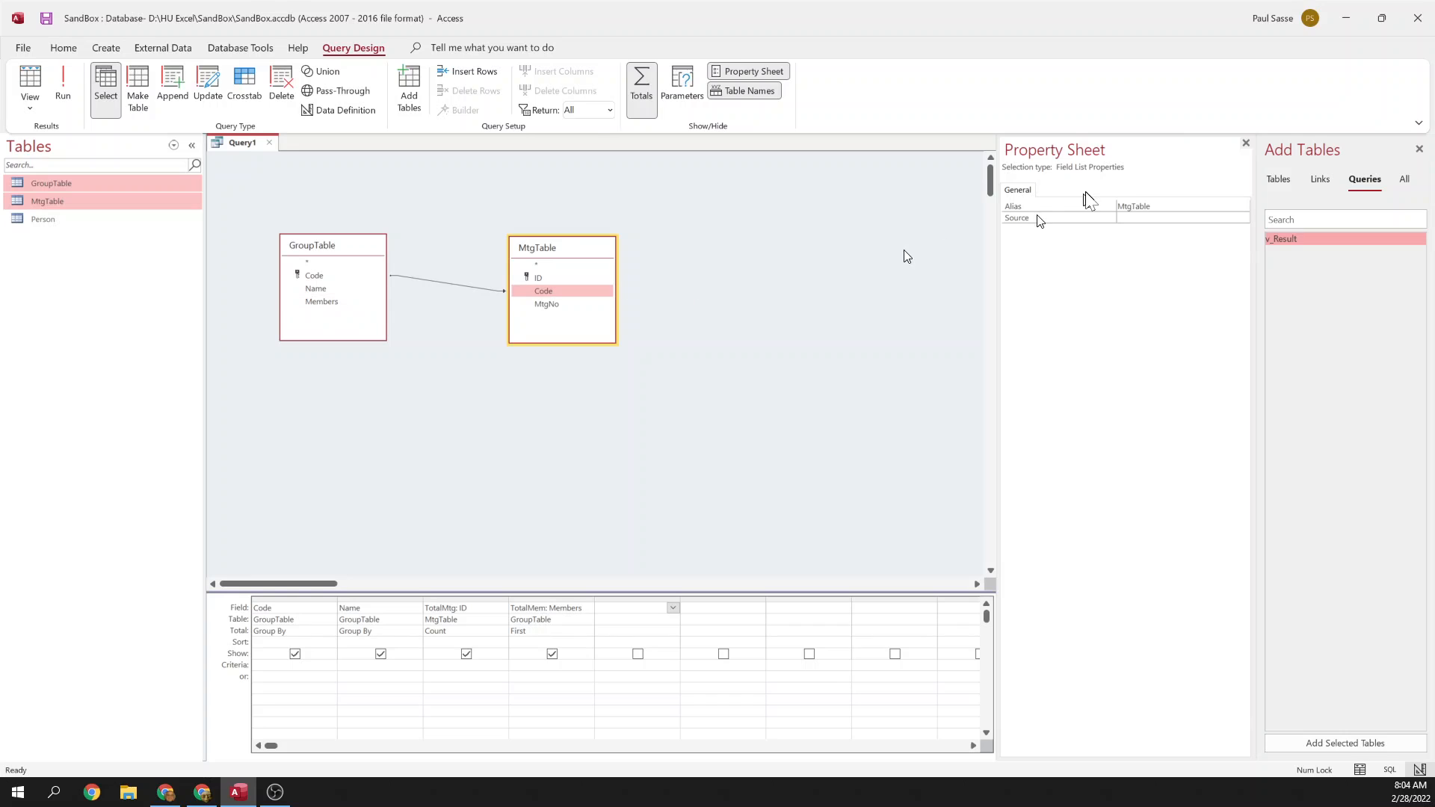
{"action": "left_click", "coordinate": [1419, 149]}
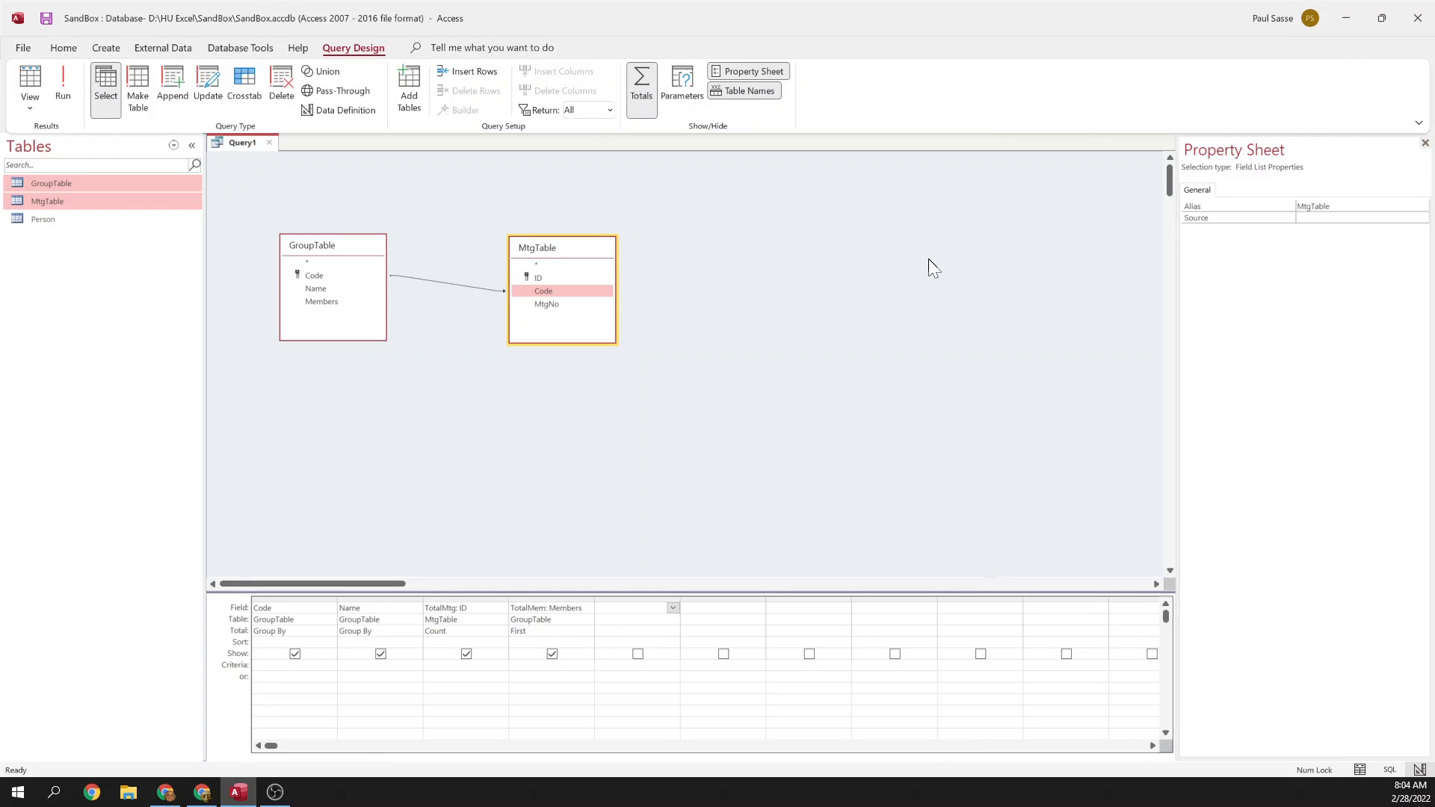
{"action": "left_click", "coordinate": [1424, 143]}
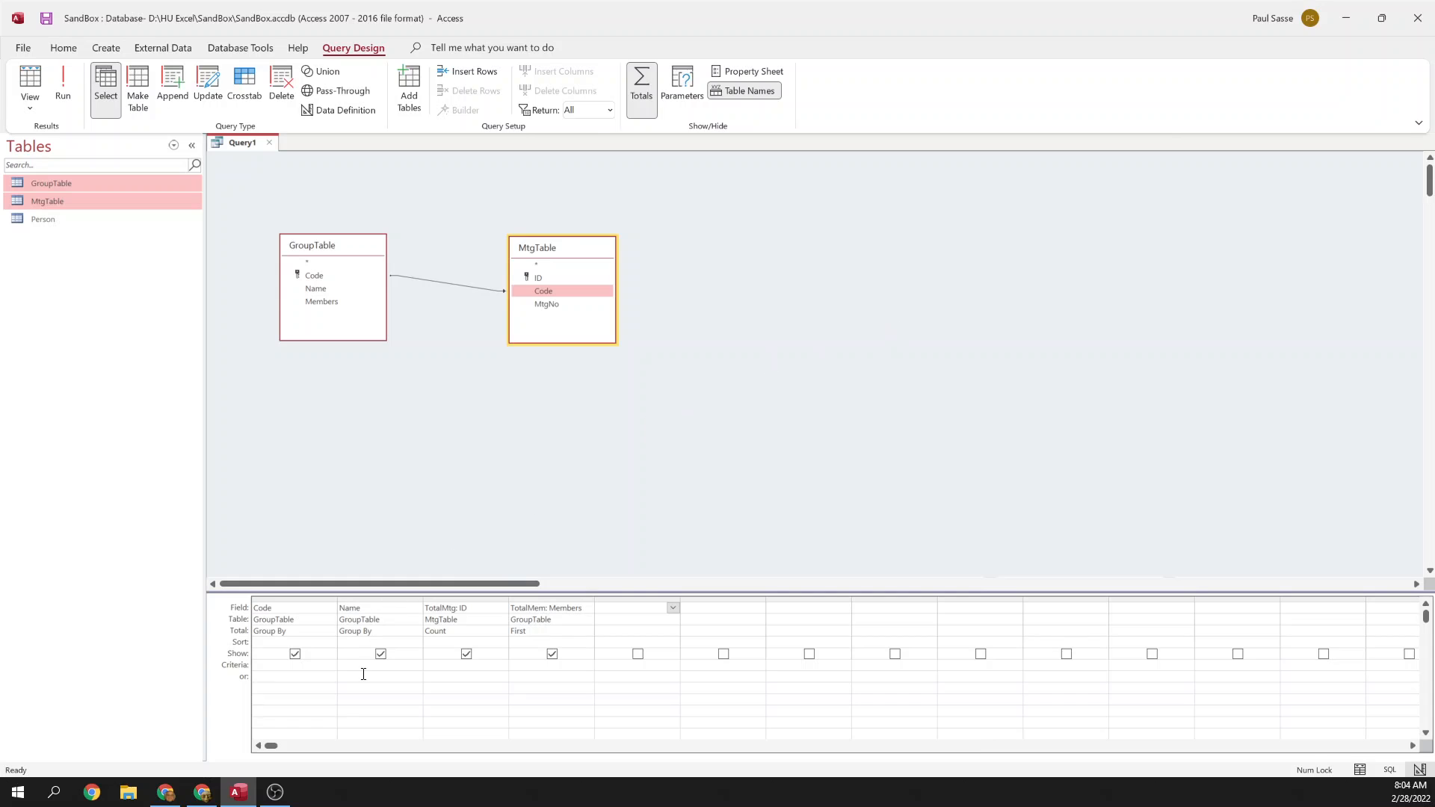
{"action": "left_click", "coordinate": [275, 795]}
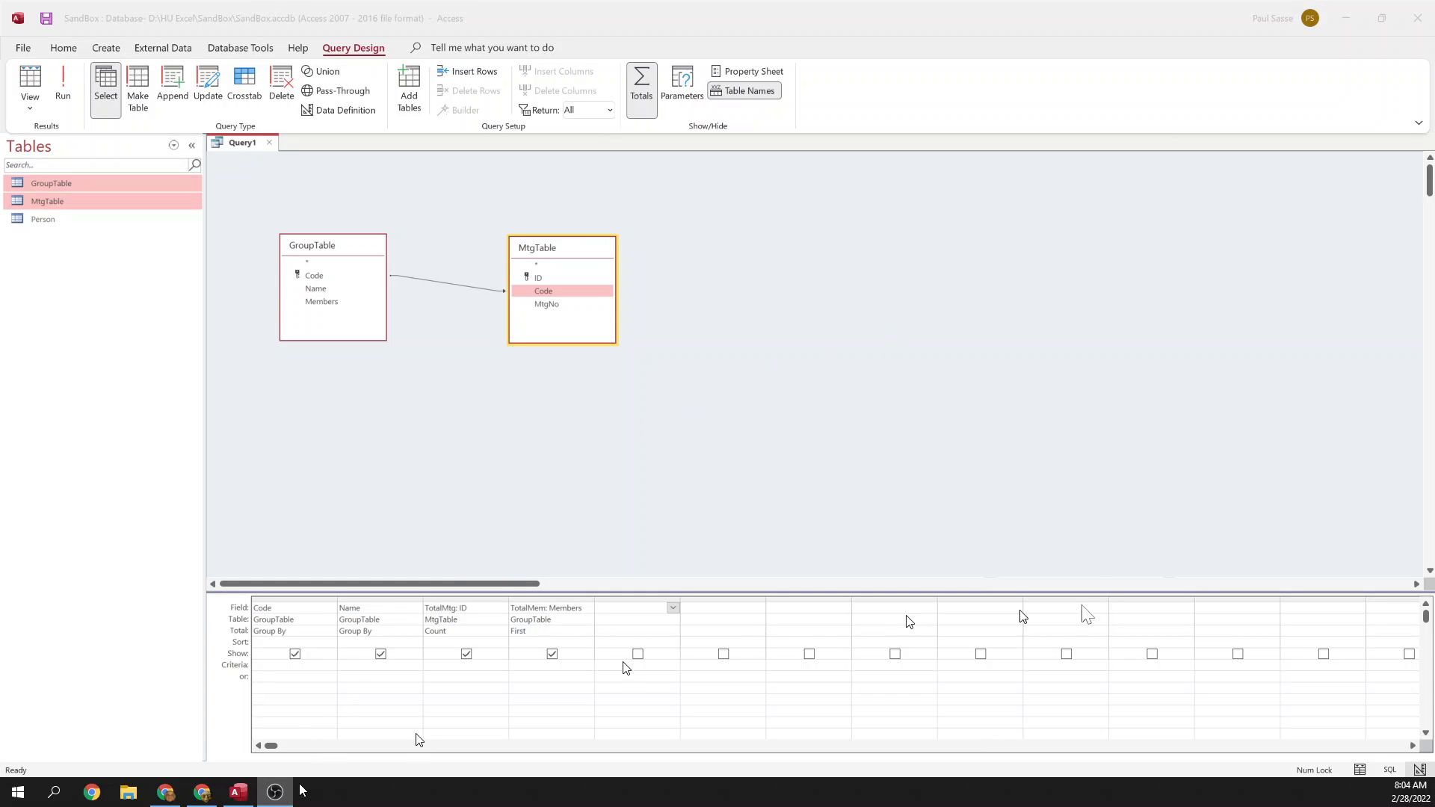